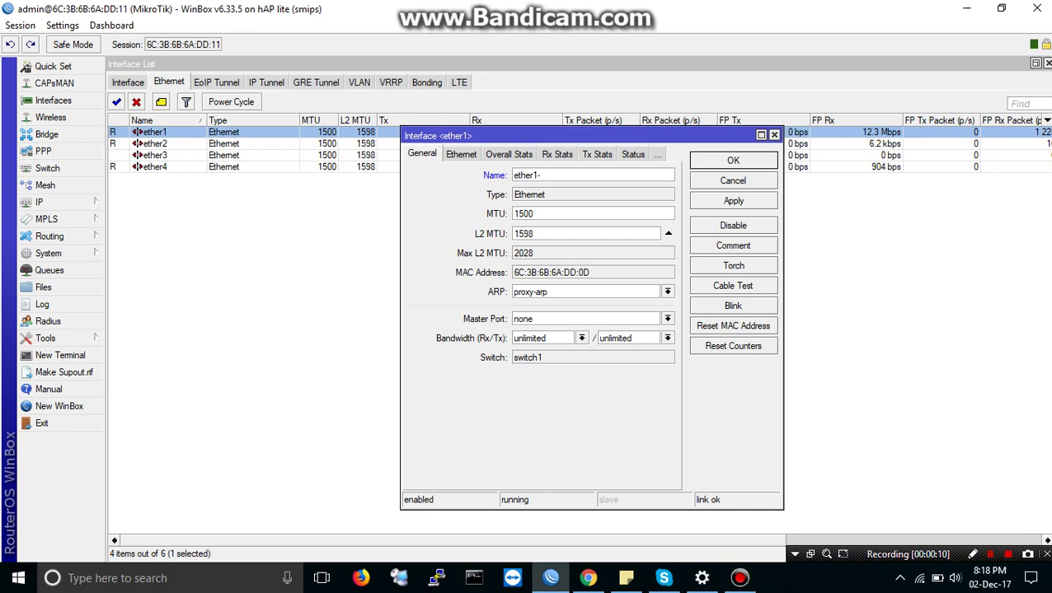
Step: Label the ports: ether1 becomes ether1-WAN, and ether2 becomes ether2-LAN after fixing a typo
{"action": "type", "text": "WAN"}
{"action": "key", "text": "Return"}
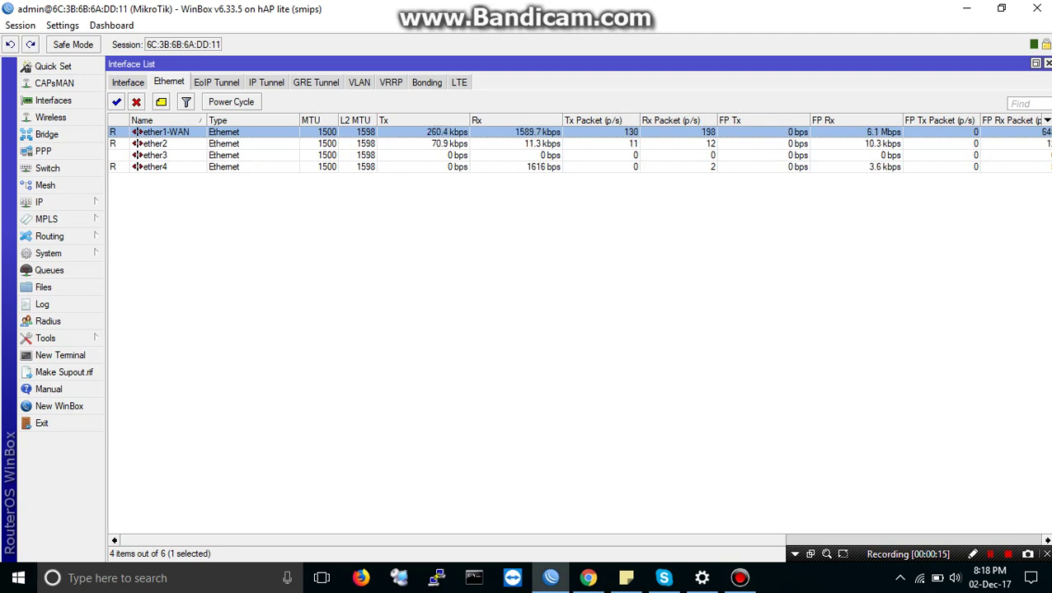
{"action": "double_click", "coordinate": [152, 143]}
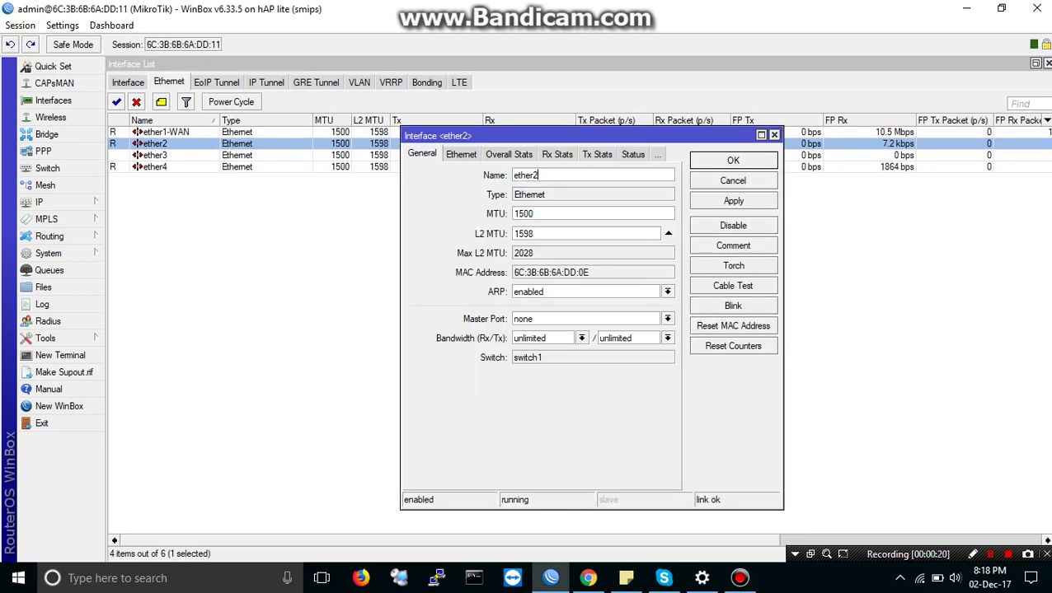
{"action": "type", "text": "-"}
{"action": "type", "text": "LAN"}
{"action": "key", "text": "BackSpace"}
{"action": "type", "text": "N"}
{"action": "key", "text": "Return"}
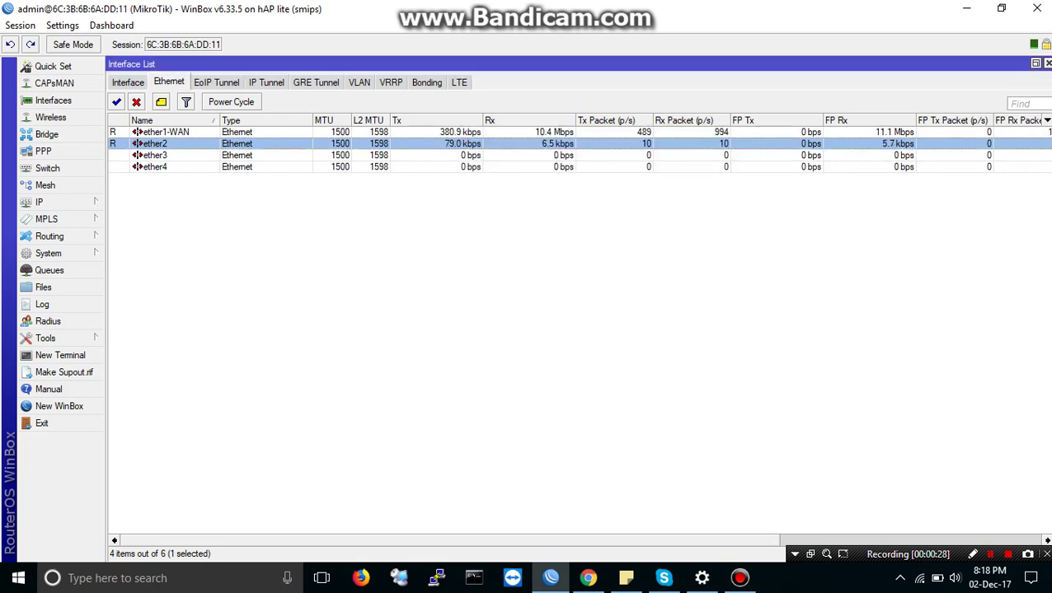
{"action": "left_click", "coordinate": [61, 356]}
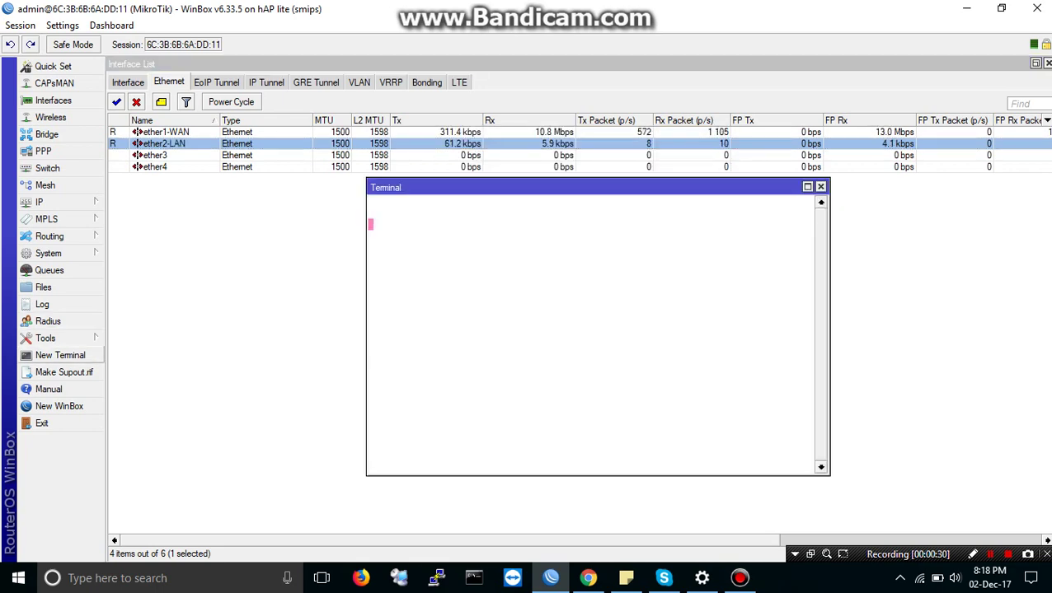
{"action": "type", "text": "ping "}
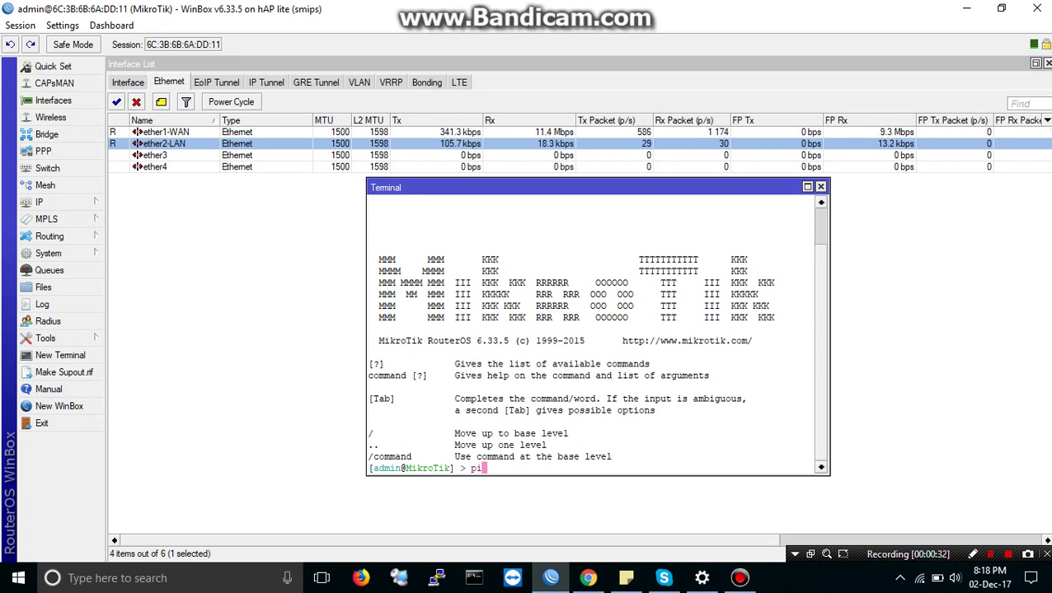
{"action": "type", "text": "8"}
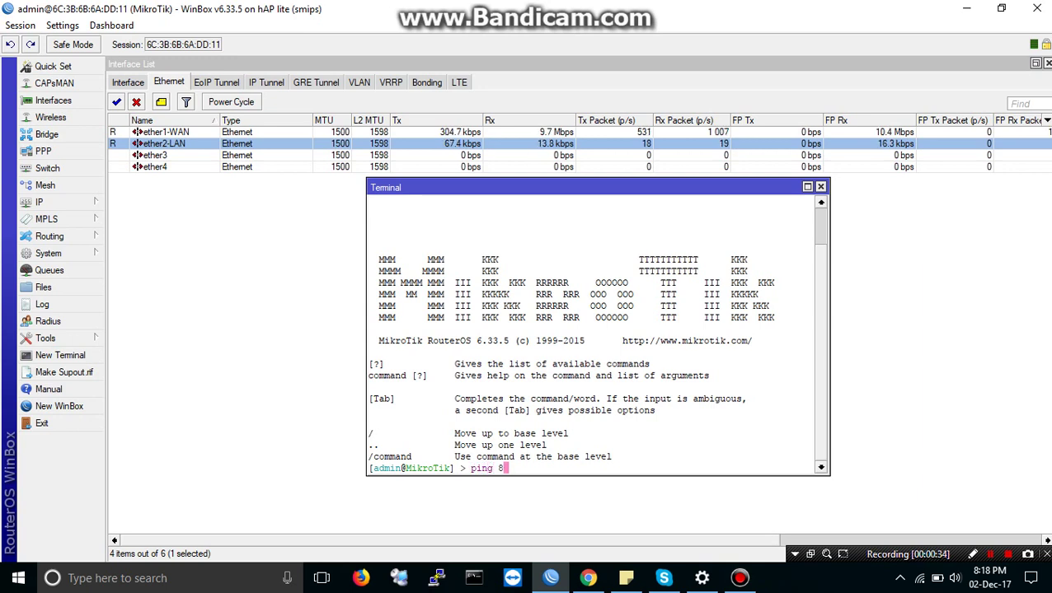
{"action": "type", "text": ".8.8.8"}
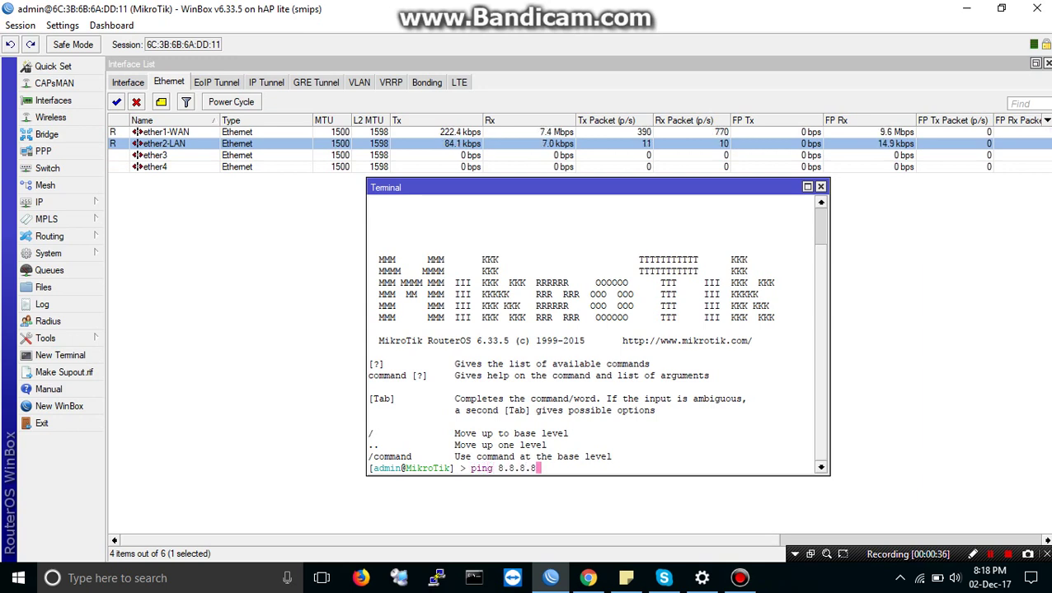
{"action": "key", "text": "Return"}
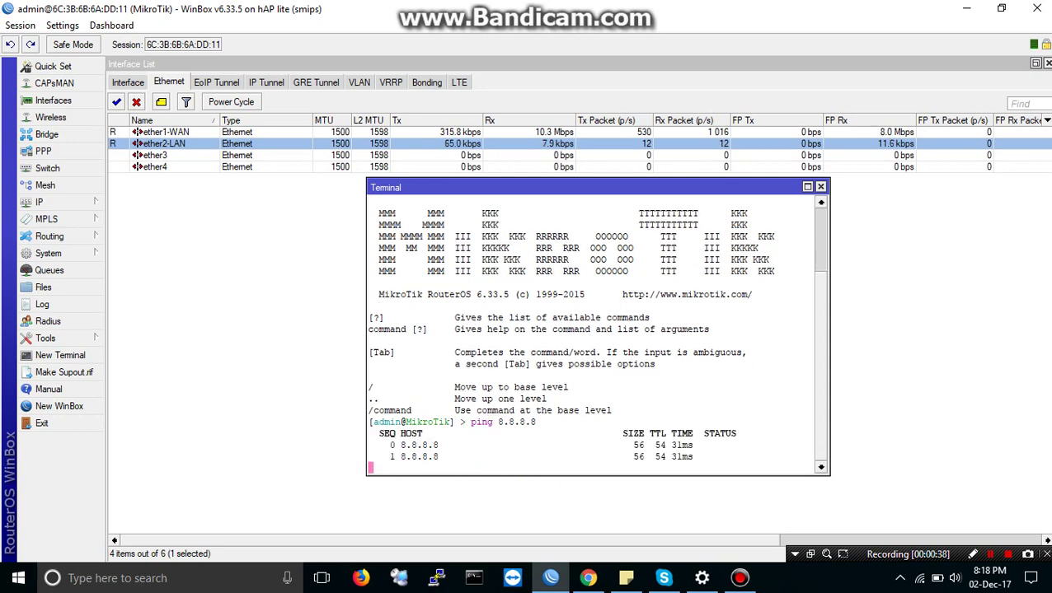
{"action": "key", "text": "alt+F4"}
{"action": "key", "text": "Escape"}
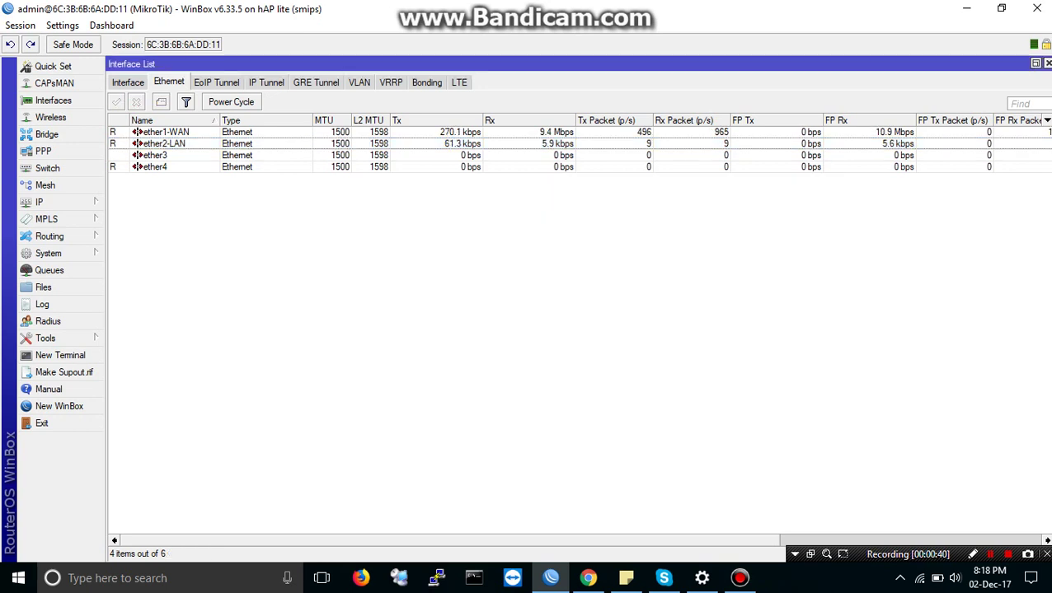
Step: Add IP pool 'pool-1 Mbps' with range 172.16.1.2-172.16.1.254, save it, and select it
{"action": "left_click", "coordinate": [45, 202]}
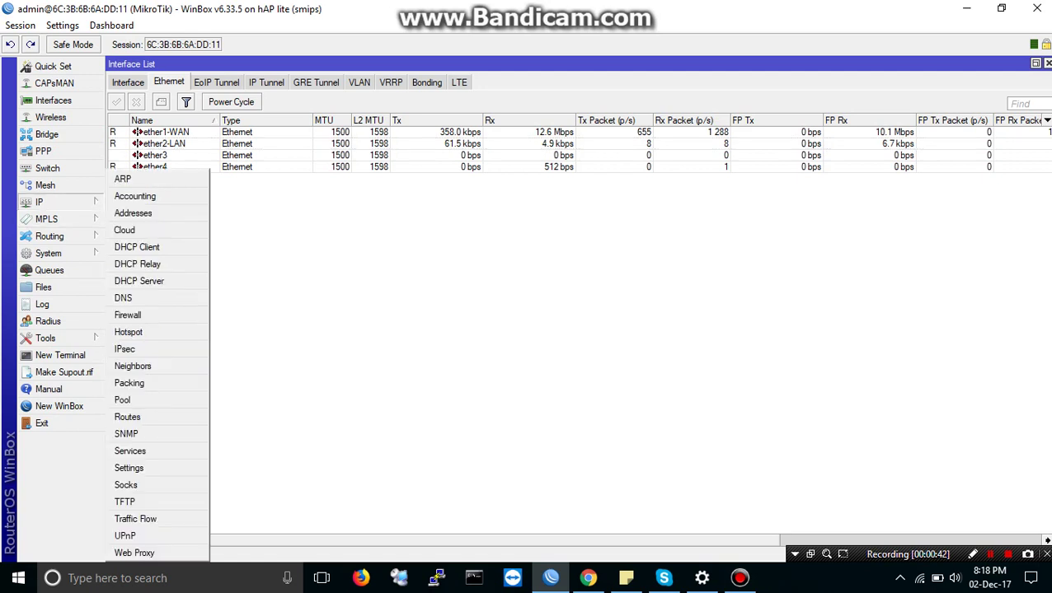
{"action": "left_click", "coordinate": [122, 400]}
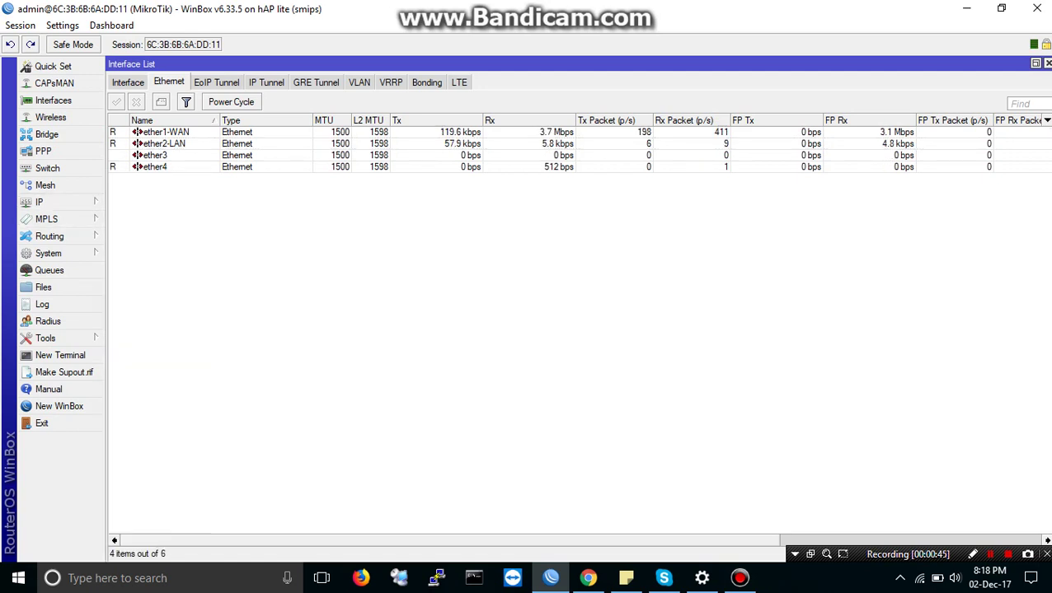
{"action": "left_click", "coordinate": [424, 224]}
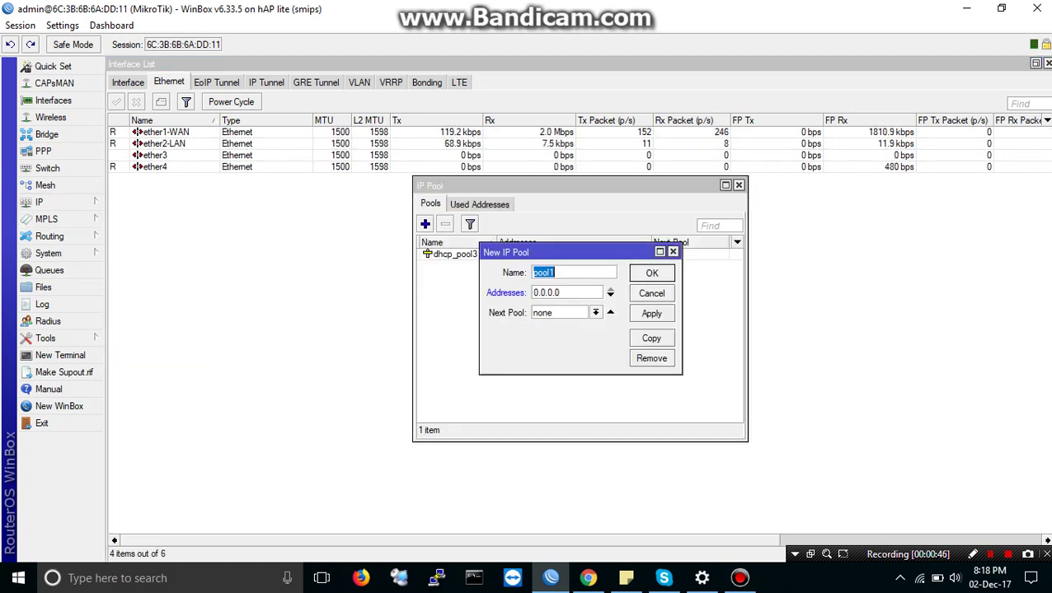
{"action": "left_click", "coordinate": [573, 272]}
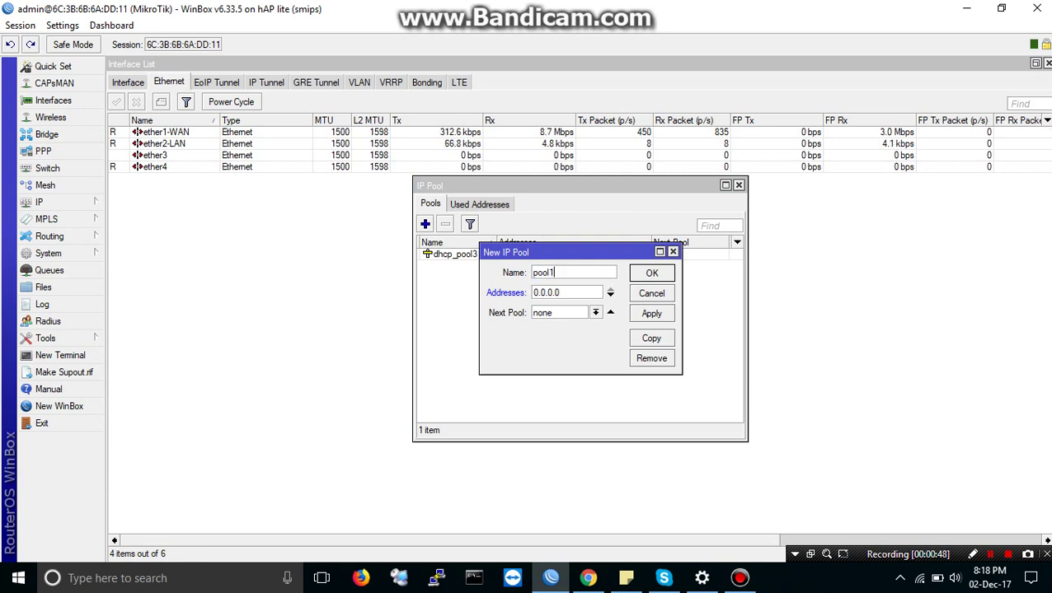
{"action": "key", "text": "BackSpace"}
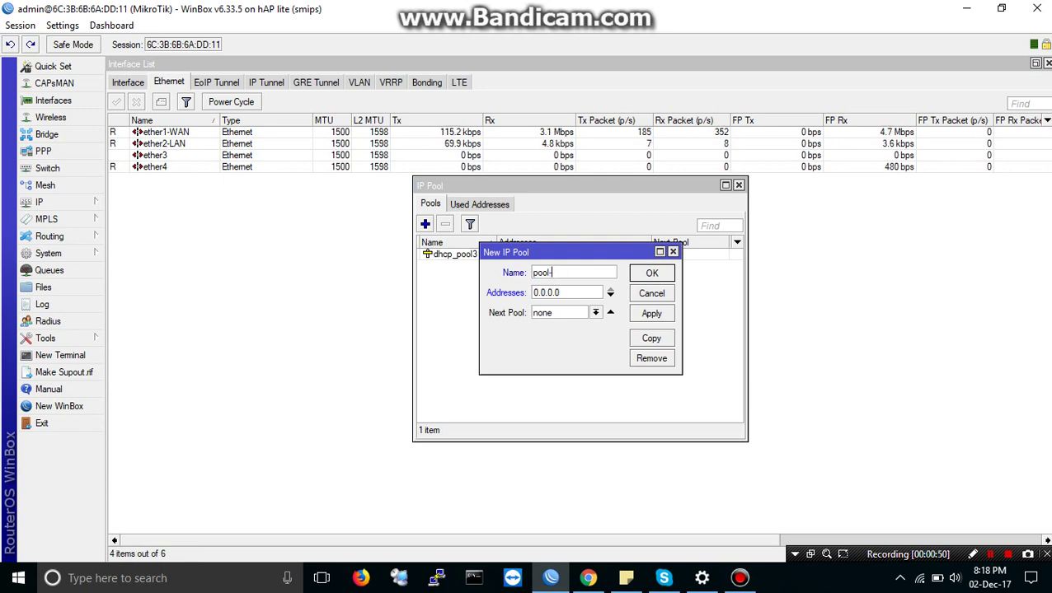
{"action": "type", "text": "-1"}
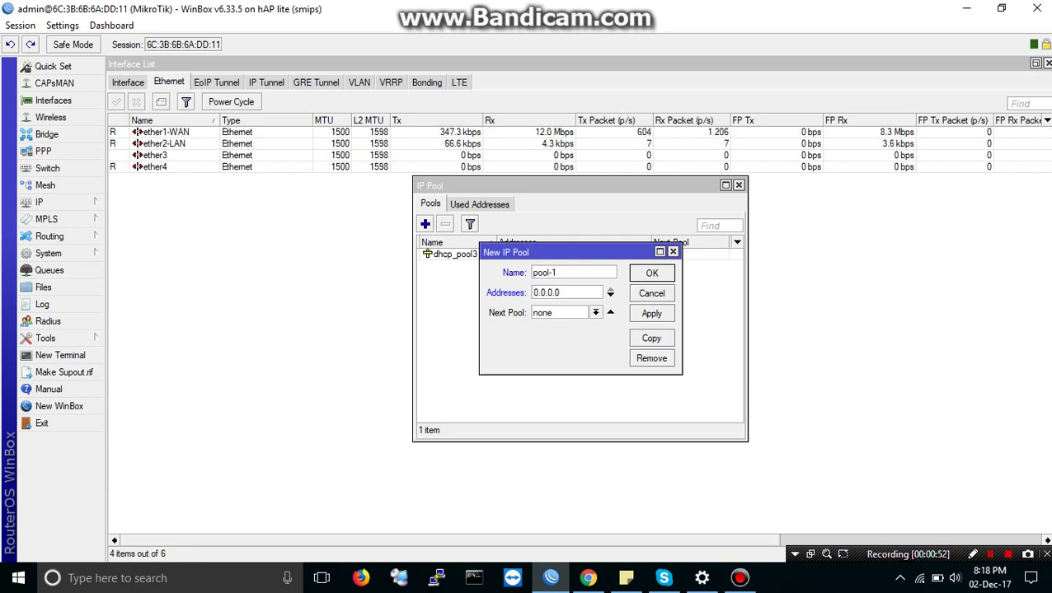
{"action": "type", "text": " Mb"}
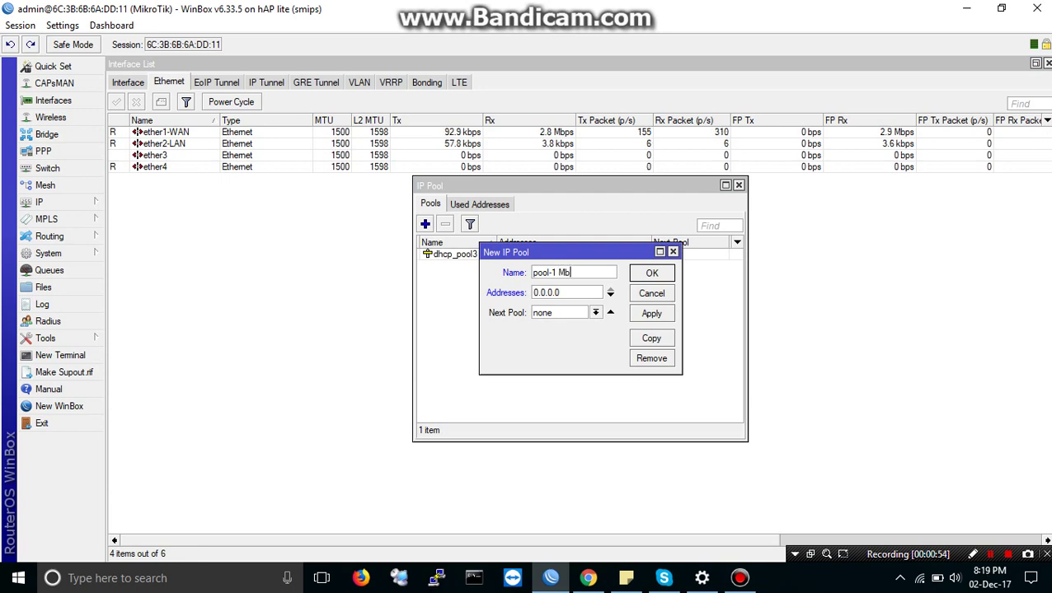
{"action": "type", "text": "ps"}
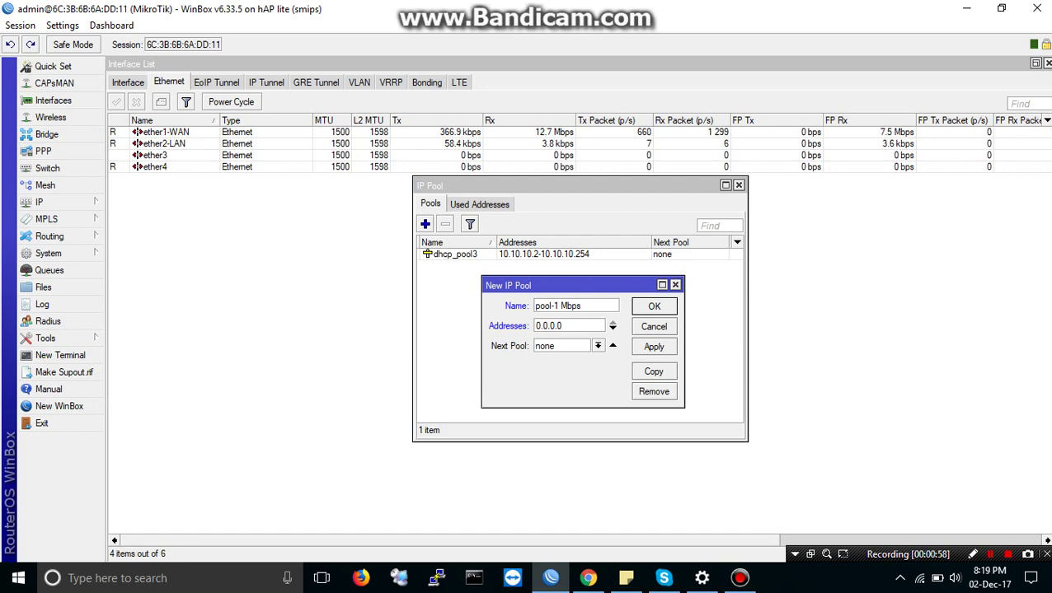
{"action": "key", "text": "Tab"}
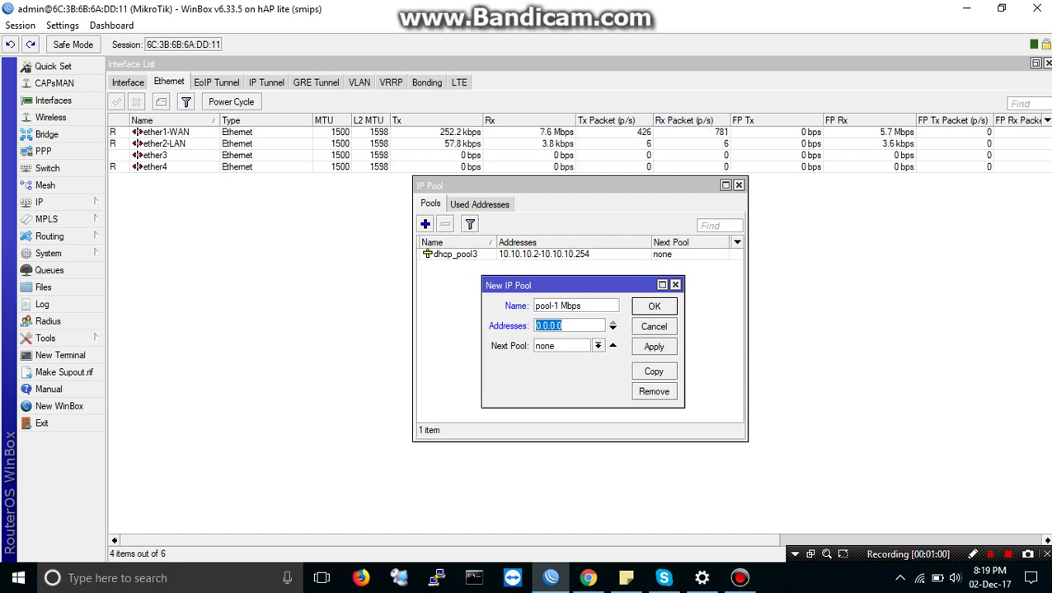
{"action": "type", "text": "172"}
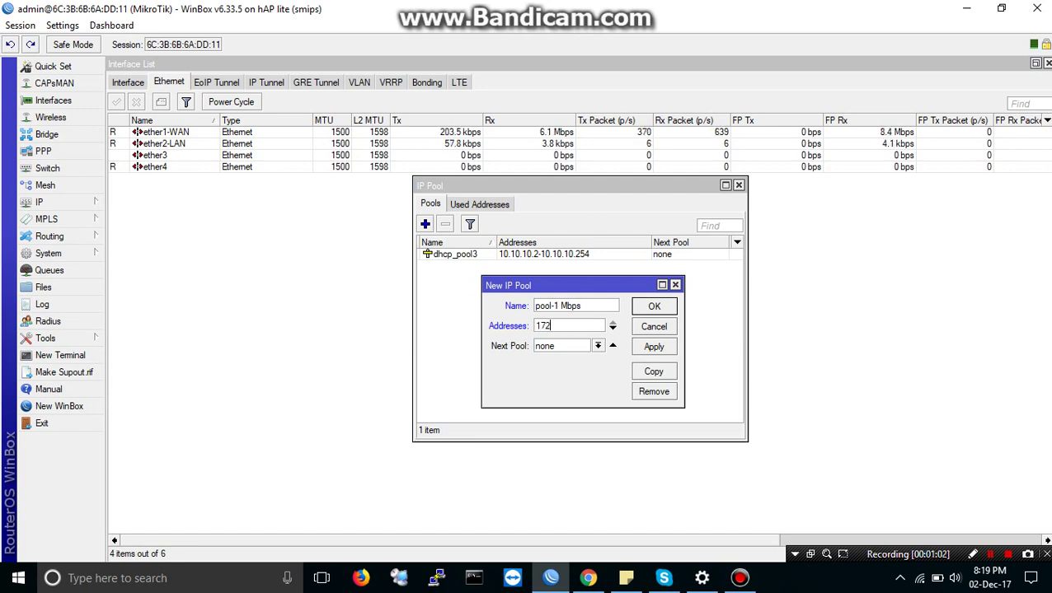
{"action": "type", "text": ".16"}
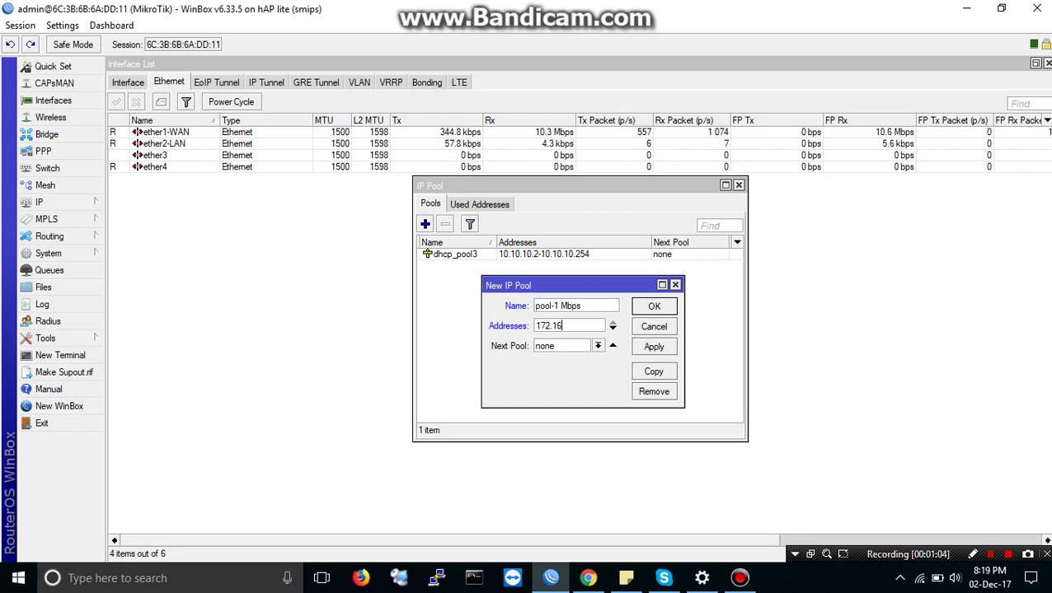
{"action": "type", "text": "."}
{"action": "type", "text": "1.2-"}
{"action": "type", "text": "172"}
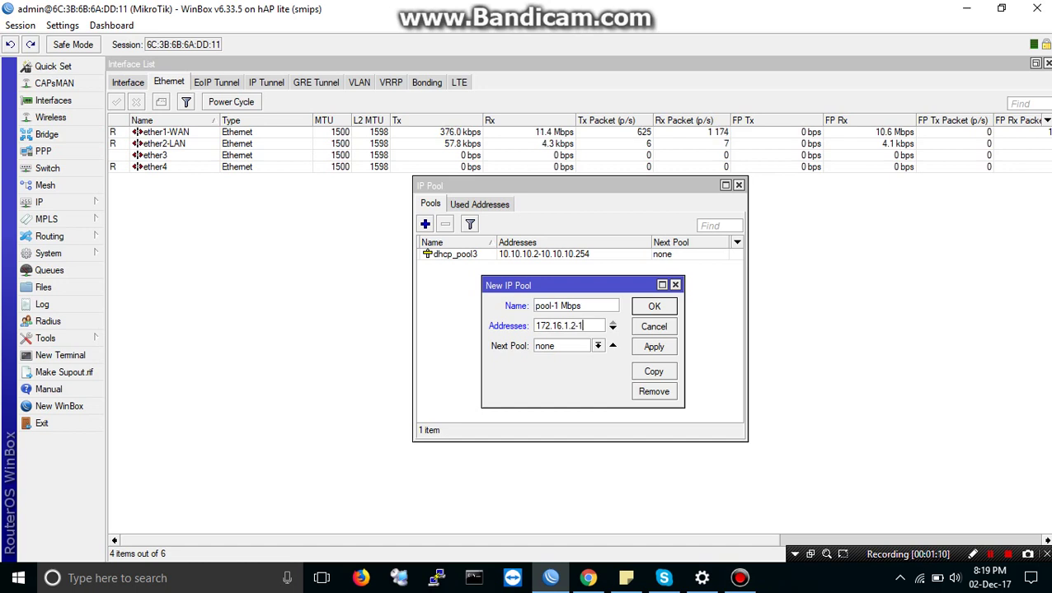
{"action": "type", "text": ".16"}
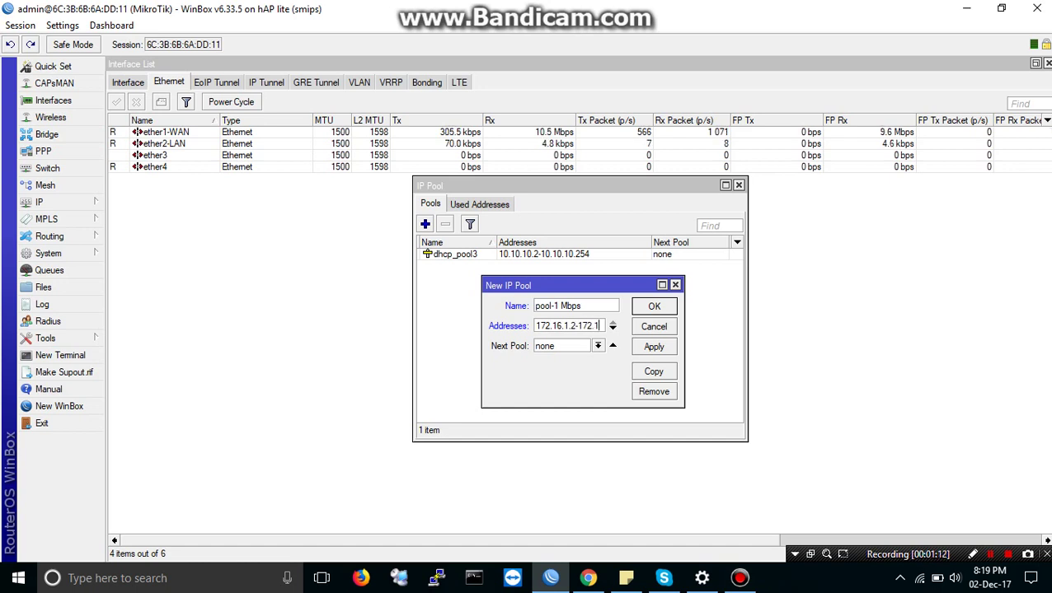
{"action": "type", "text": "."}
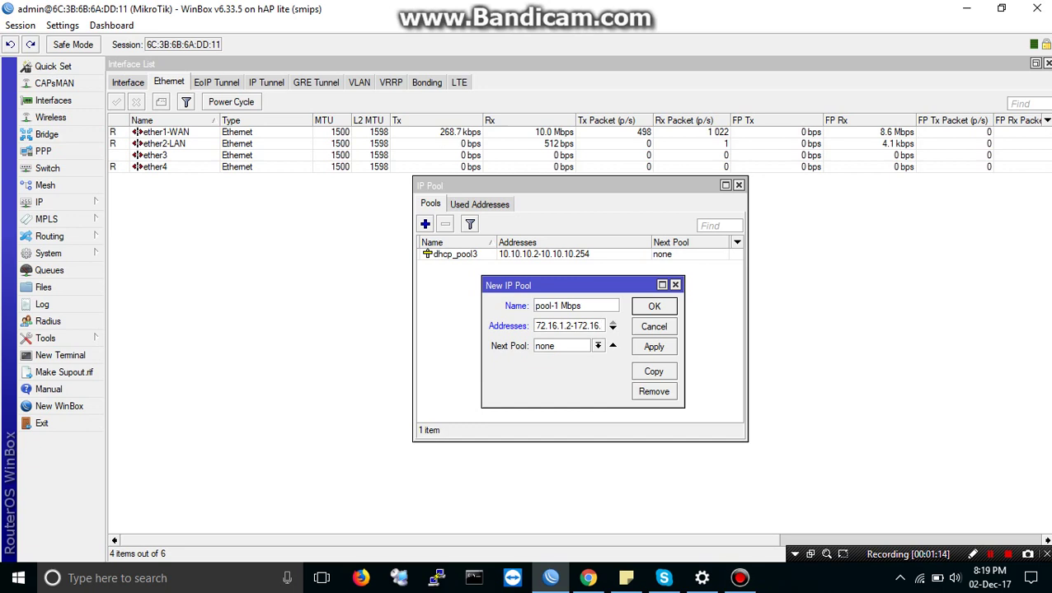
{"action": "type", "text": "1.254"}
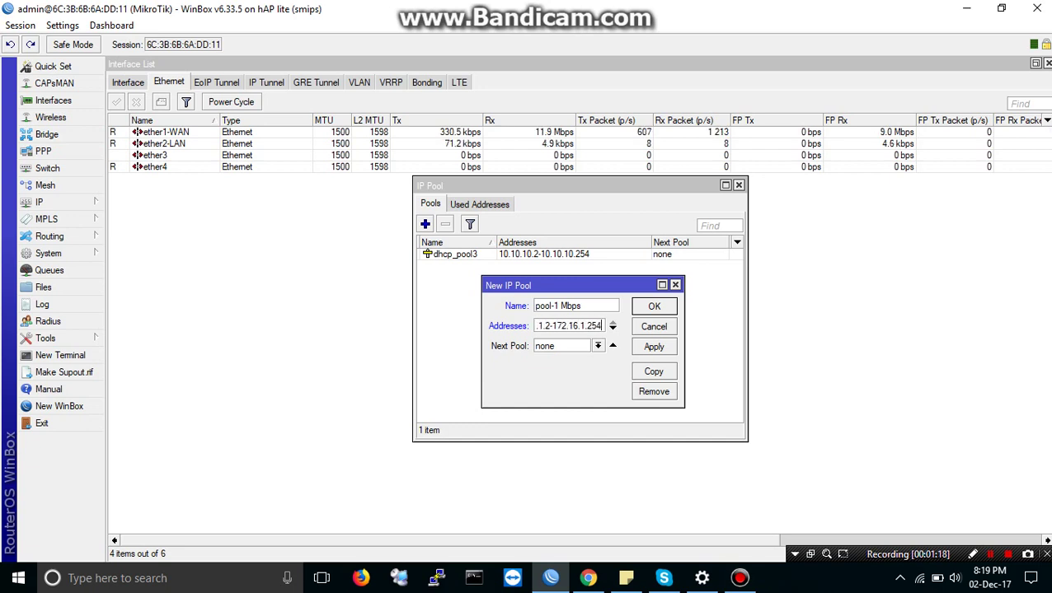
{"action": "left_click", "coordinate": [653, 347]}
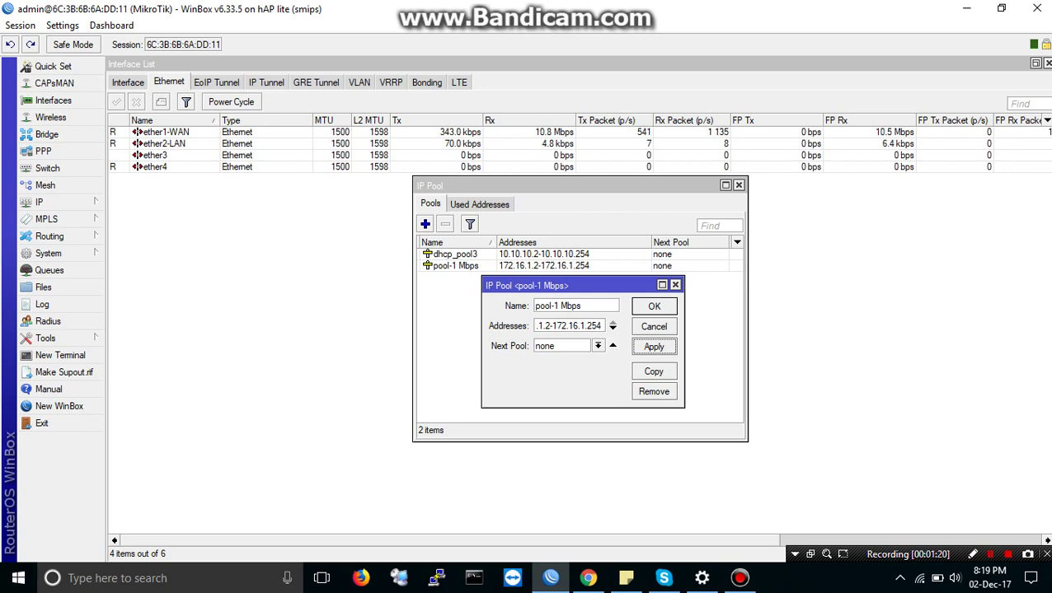
{"action": "key", "text": "Return"}
{"action": "left_click", "coordinate": [455, 265]}
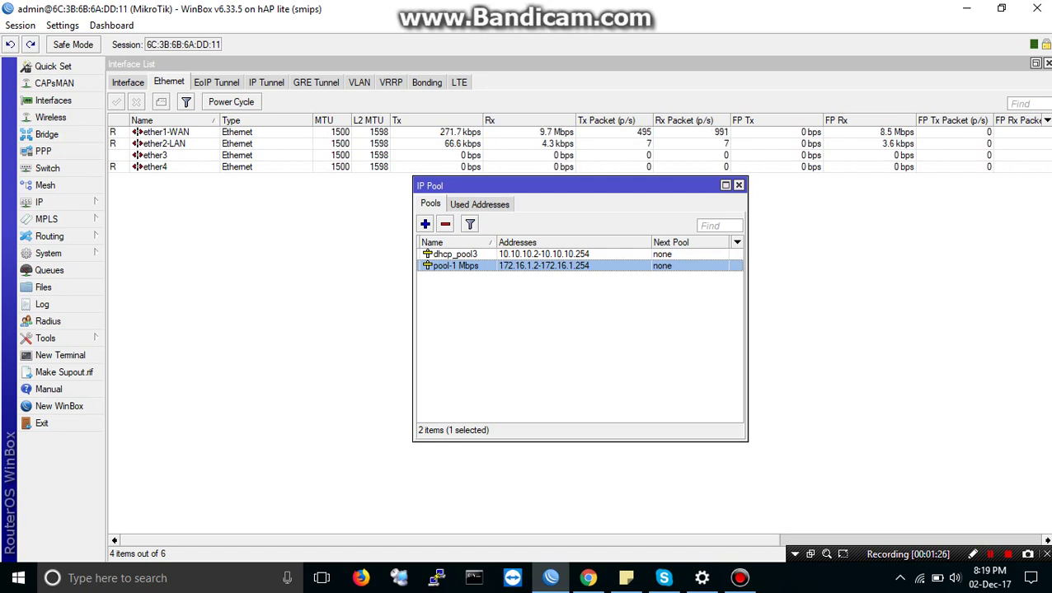
Step: Add IP pool 'pool- 2 Mbps' with range 172.16.2.2-172.16.2.254, save it, and select it
{"action": "left_click", "coordinate": [424, 224]}
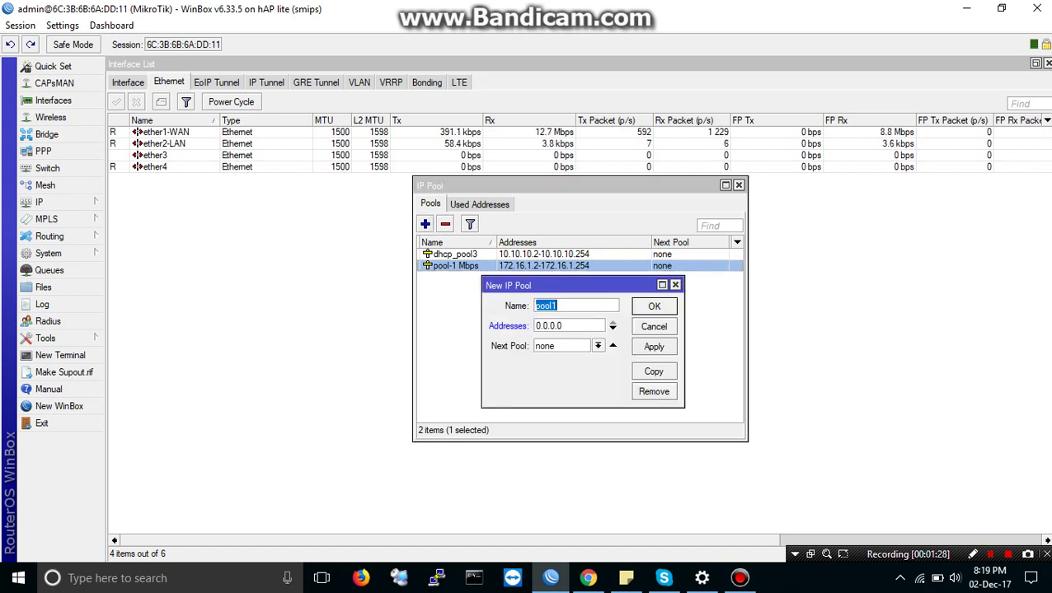
{"action": "key", "text": "End"}
{"action": "key", "text": "BackSpace"}
{"action": "type", "text": "-"}
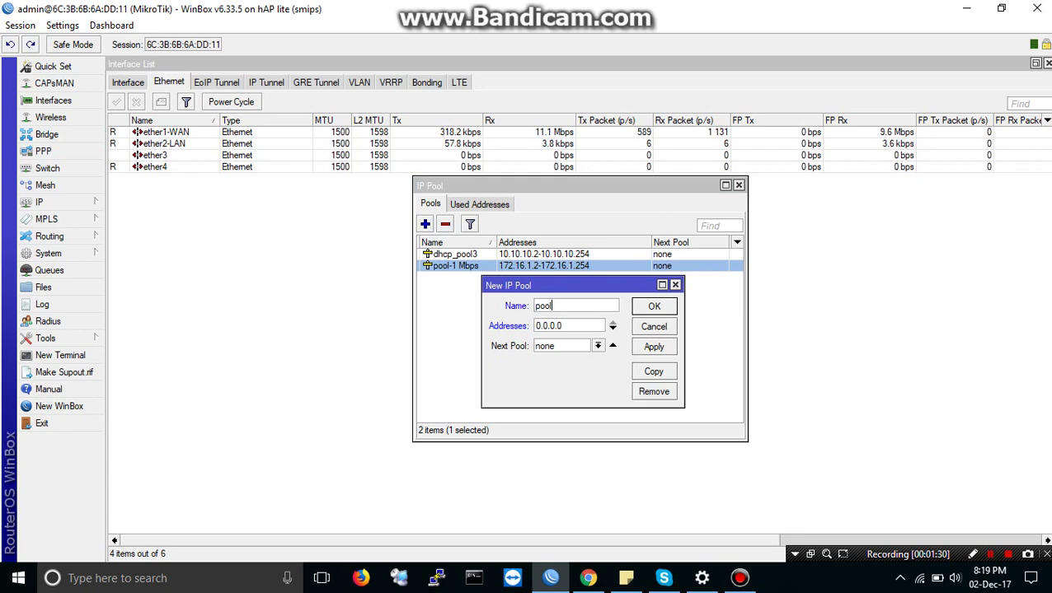
{"action": "type", "text": " 2"}
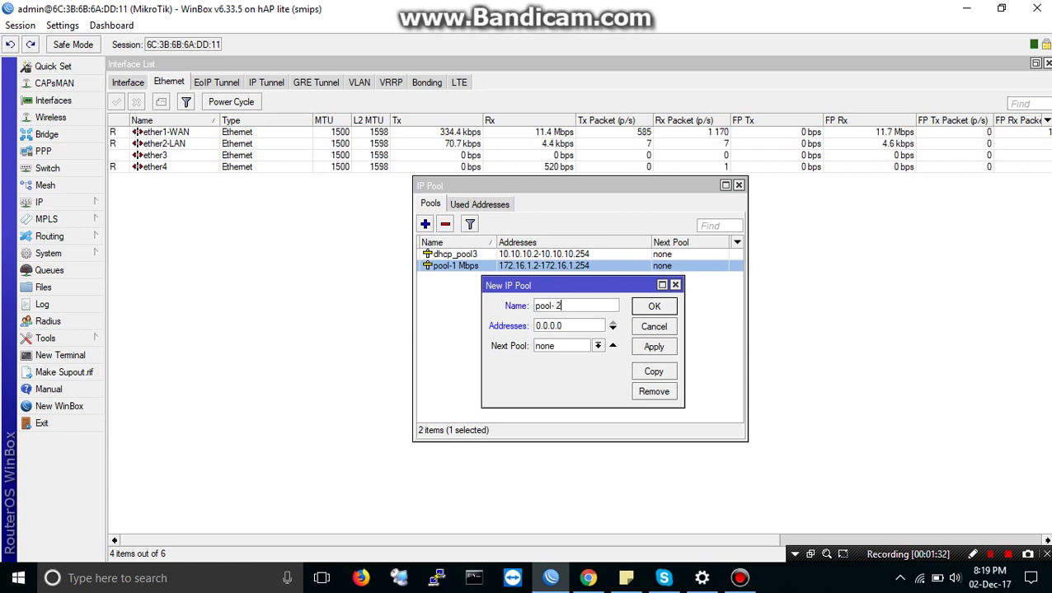
{"action": "type", "text": " Mb"}
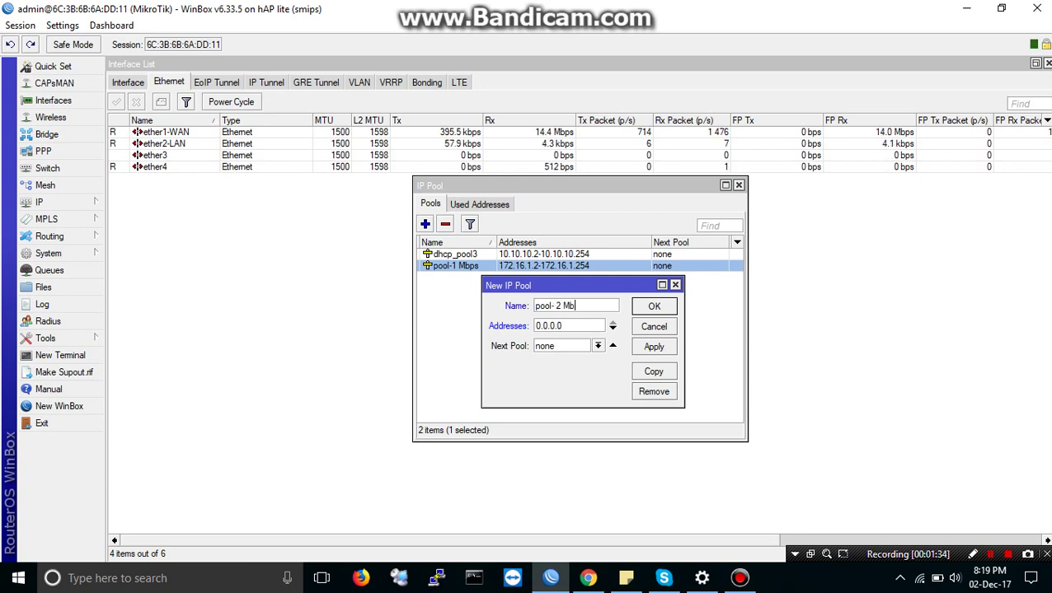
{"action": "type", "text": "ps"}
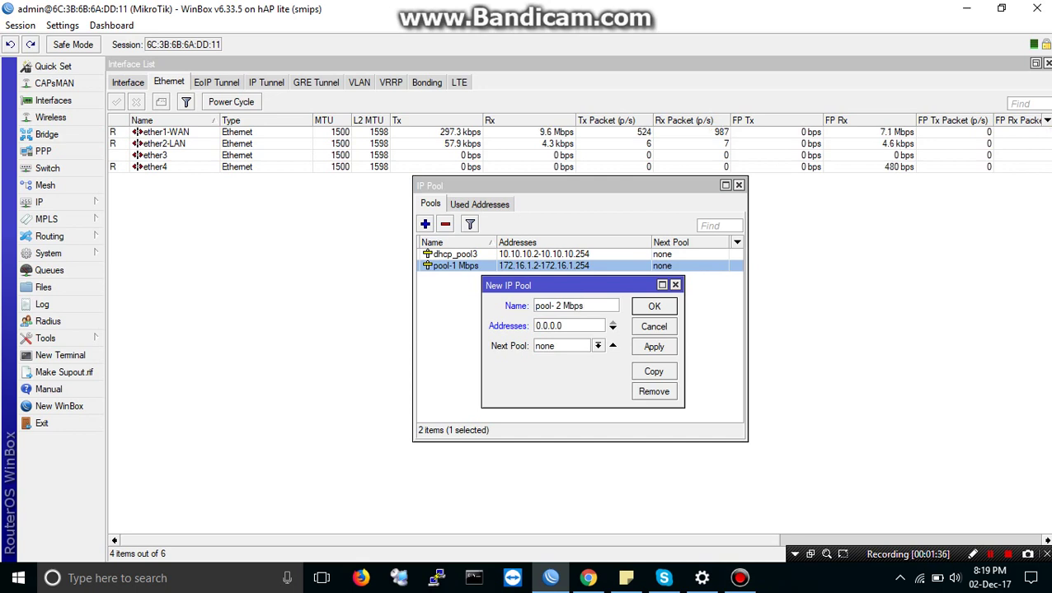
{"action": "key", "text": "Tab"}
{"action": "type", "text": "17"}
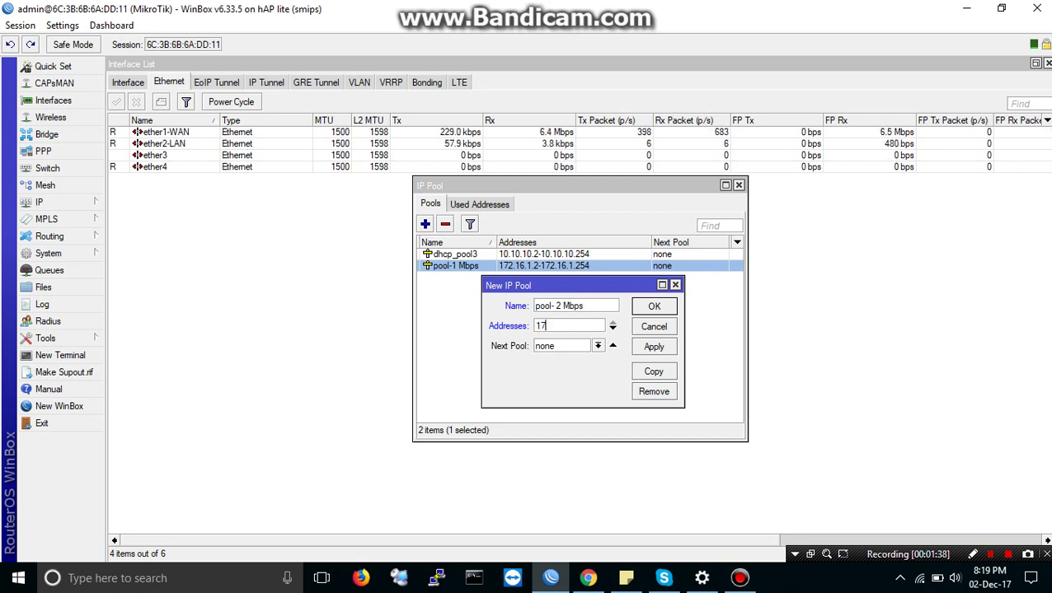
{"action": "type", "text": "2."}
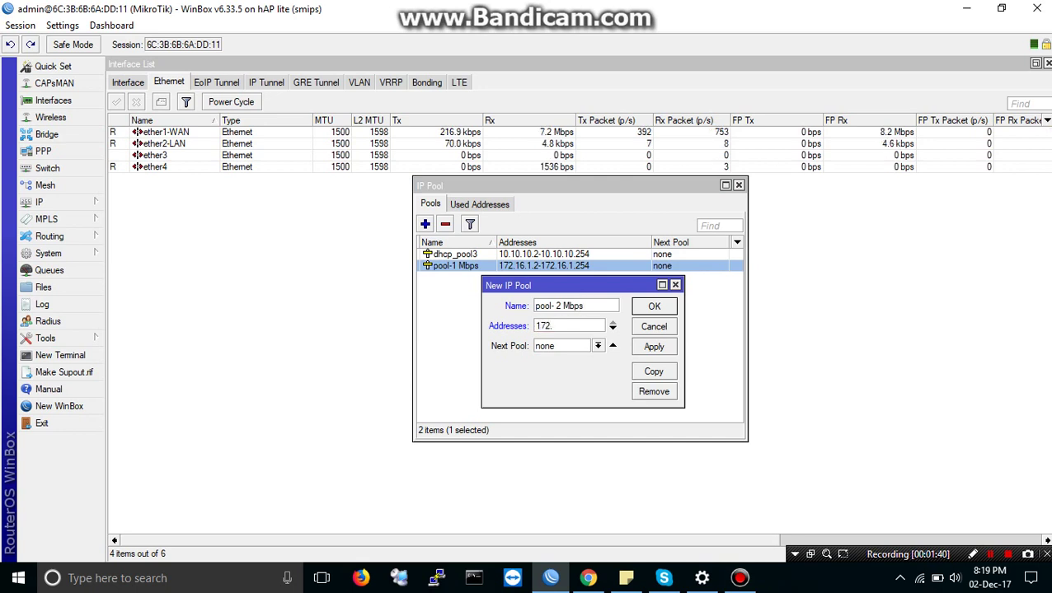
{"action": "type", "text": "16"}
{"action": "type", "text": "."}
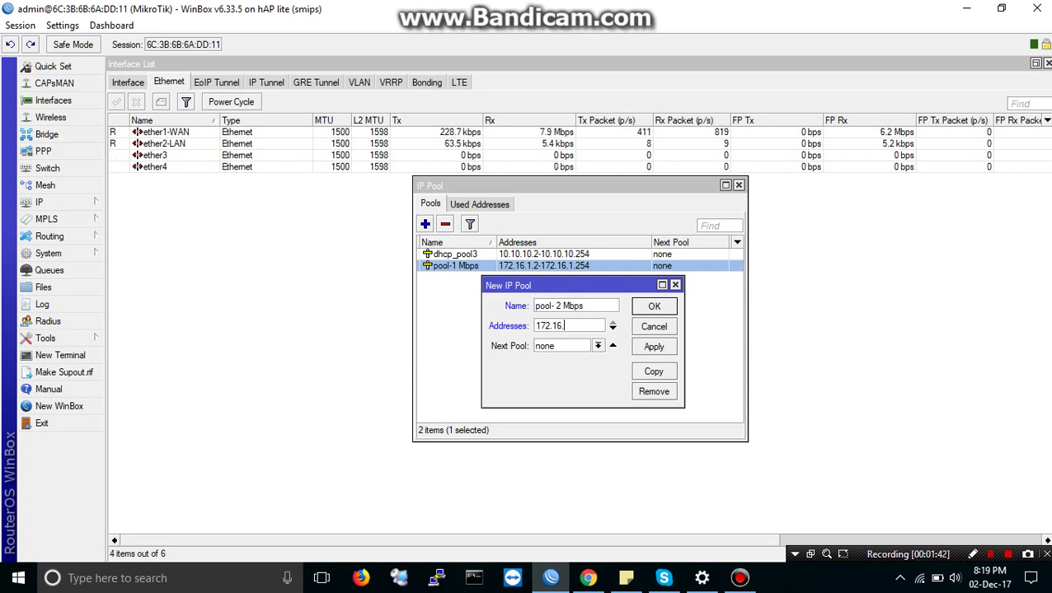
{"action": "type", "text": "2"}
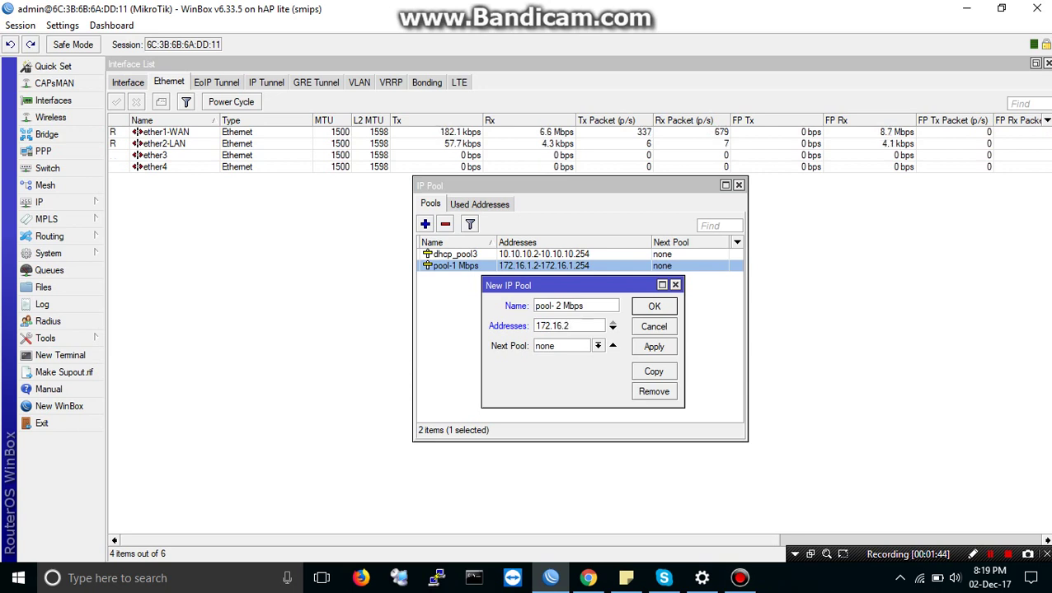
{"action": "type", "text": "."}
{"action": "type", "text": "2-"}
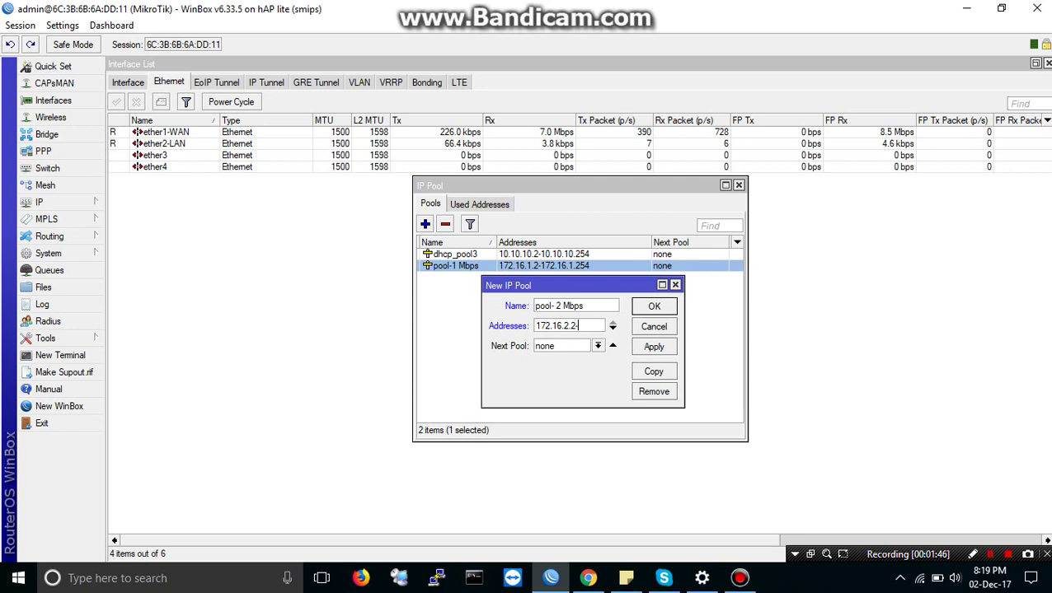
{"action": "type", "text": "172.1"}
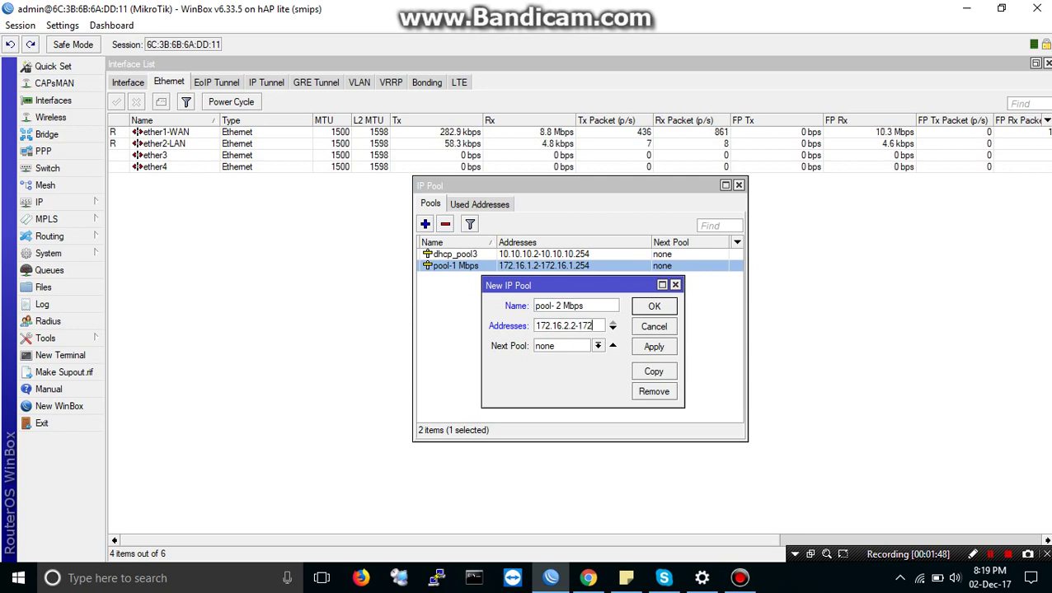
{"action": "type", "text": "6"}
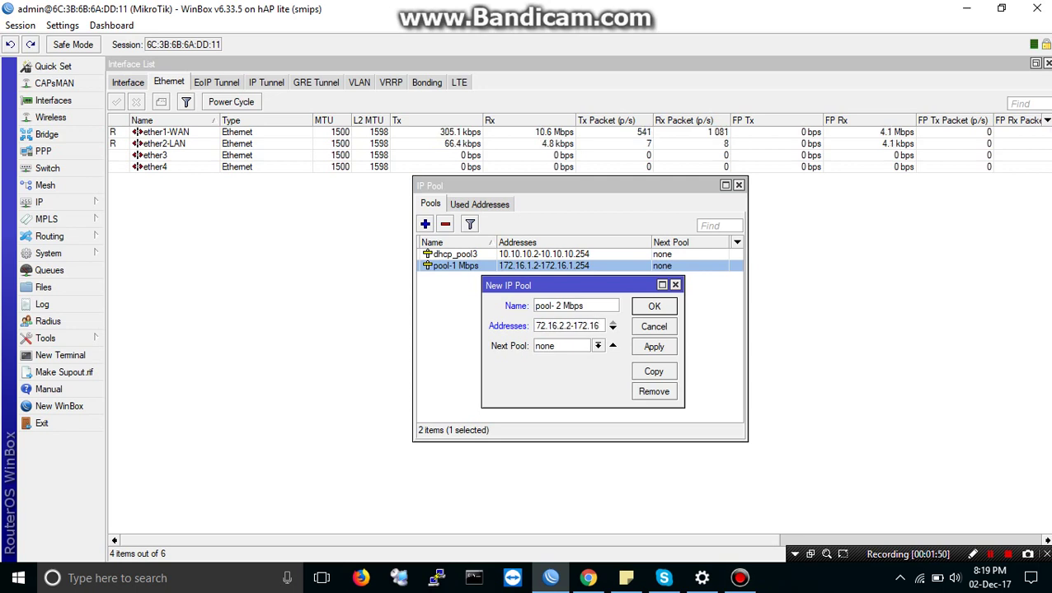
{"action": "type", "text": ".2.2"}
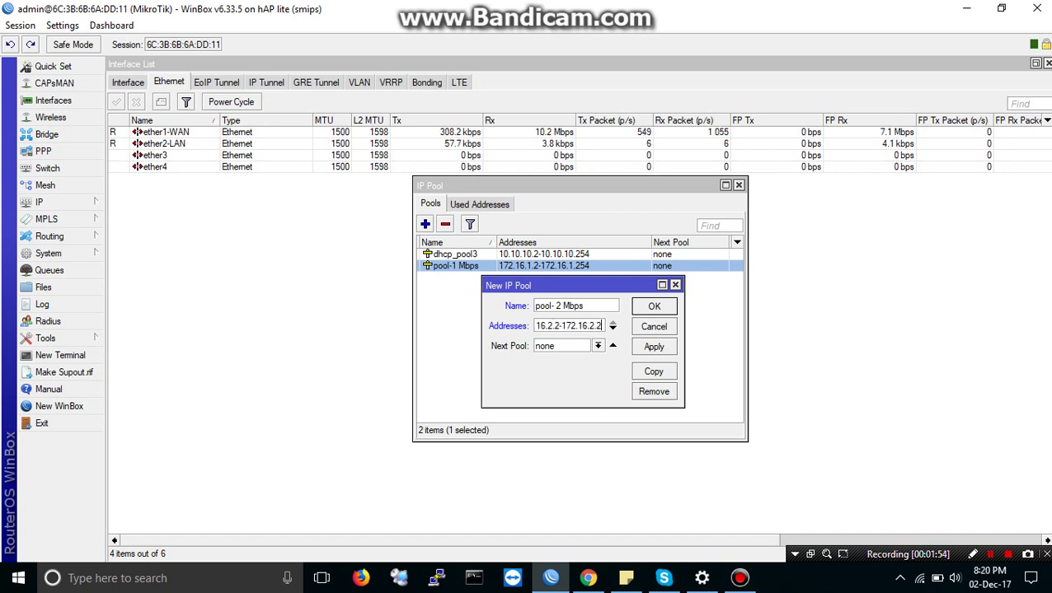
{"action": "type", "text": "54"}
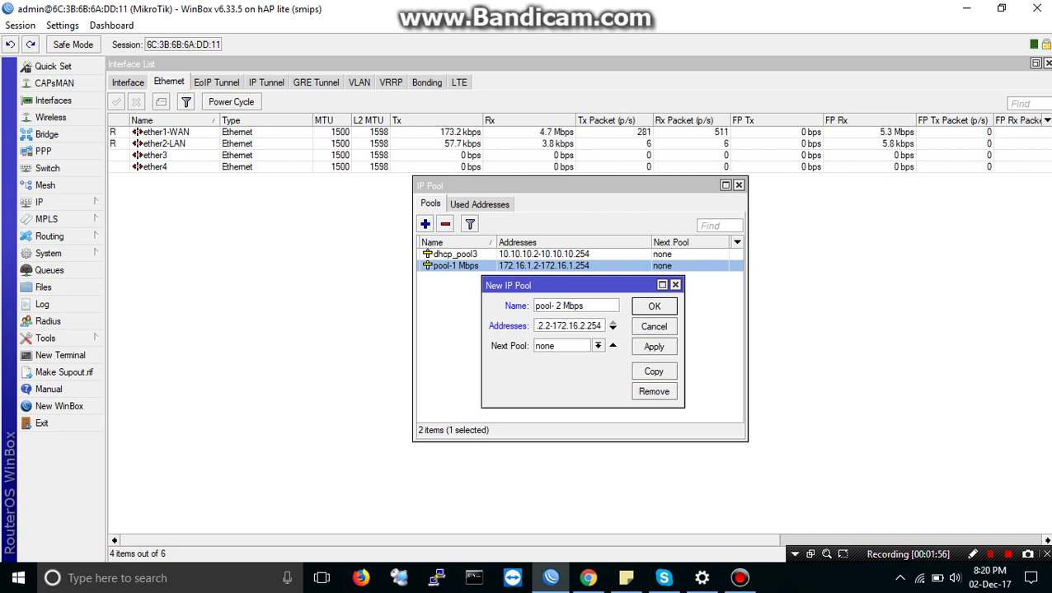
{"action": "left_click", "coordinate": [654, 347]}
{"action": "key", "text": "Return"}
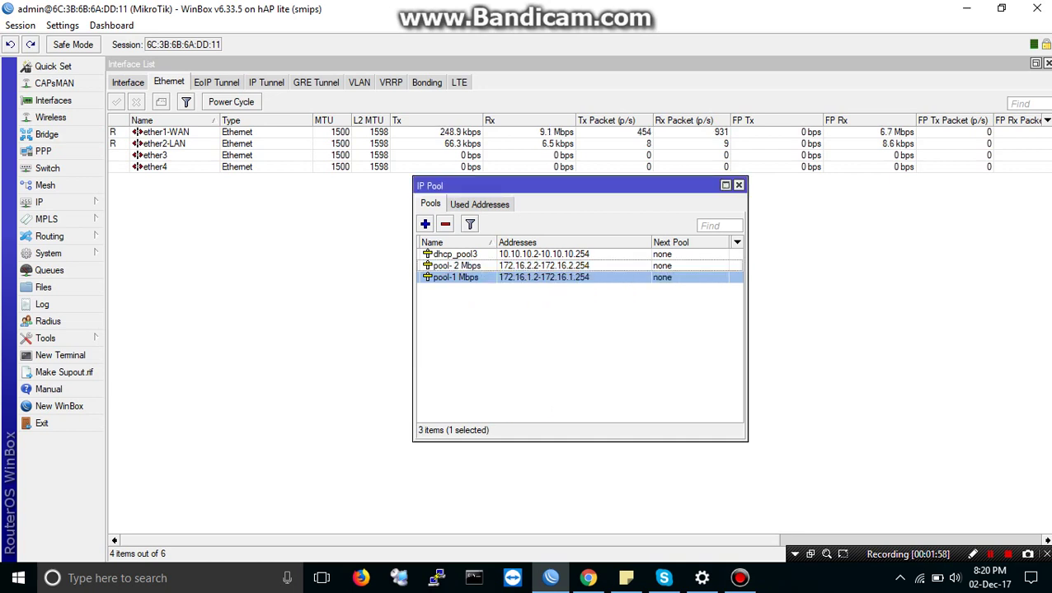
{"action": "left_click", "coordinate": [455, 265]}
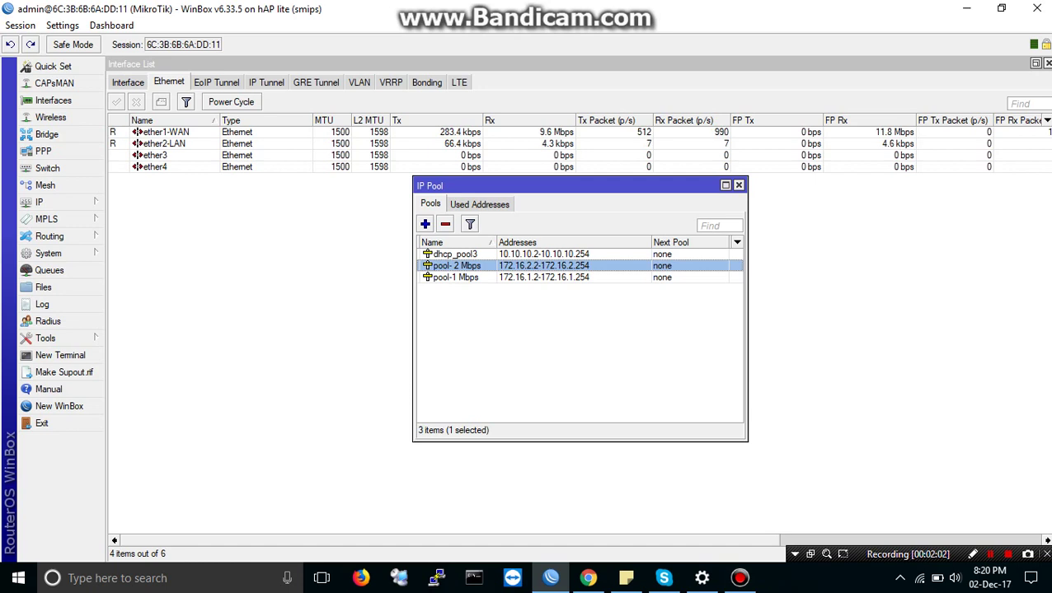
Step: Create IP pool 'pool-3 Mbps' with addresses 172.16.3.2-172.16.3.254
{"action": "left_click", "coordinate": [425, 225]}
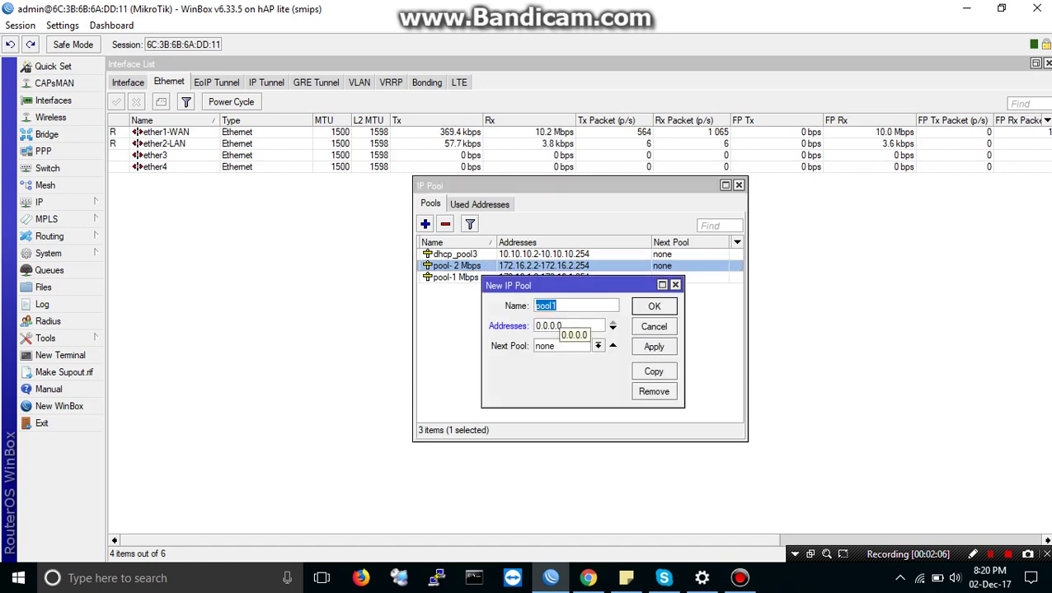
{"action": "key", "text": "End"}
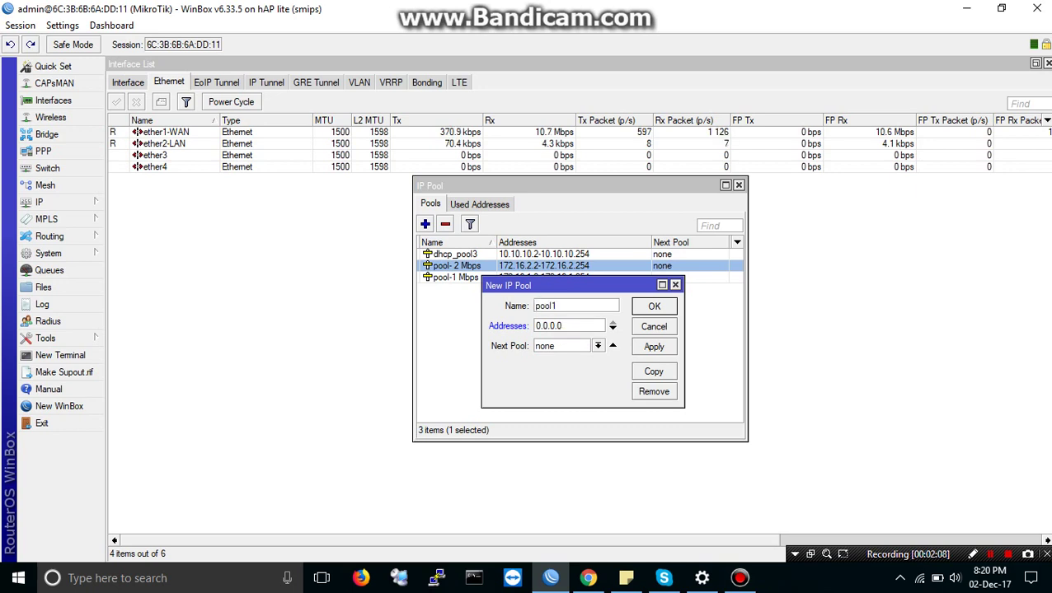
{"action": "key", "text": "BackSpace"}
{"action": "type", "text": "-"}
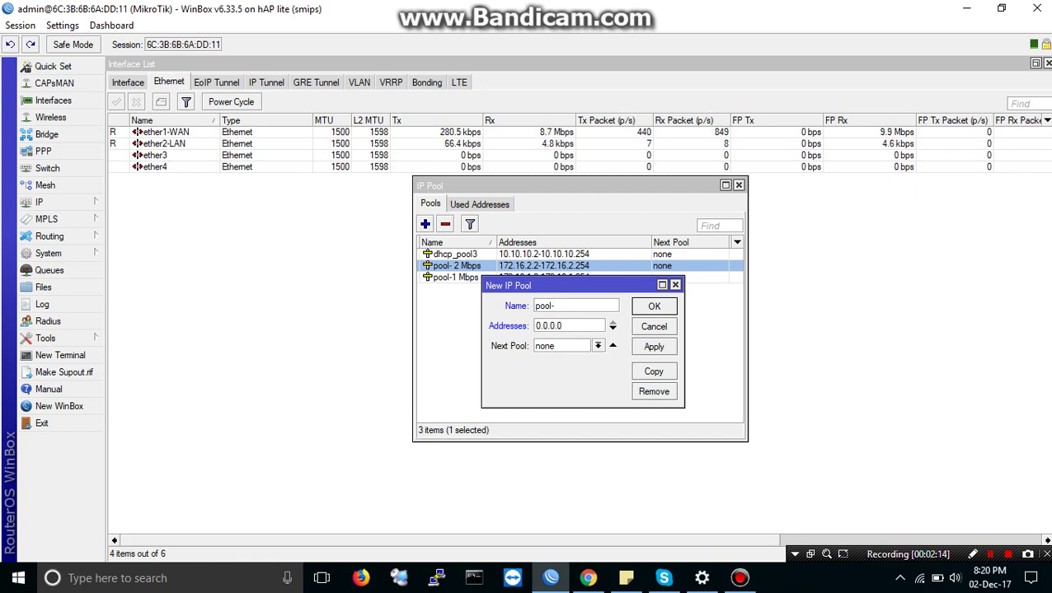
{"action": "type", "text": "3 Mbps"}
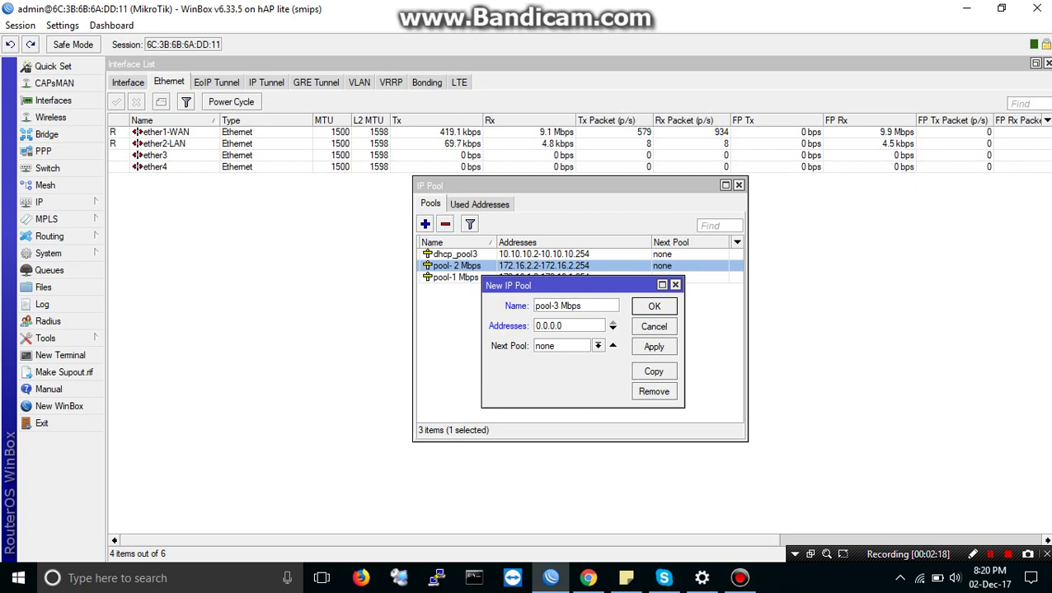
{"action": "key", "text": "Tab"}
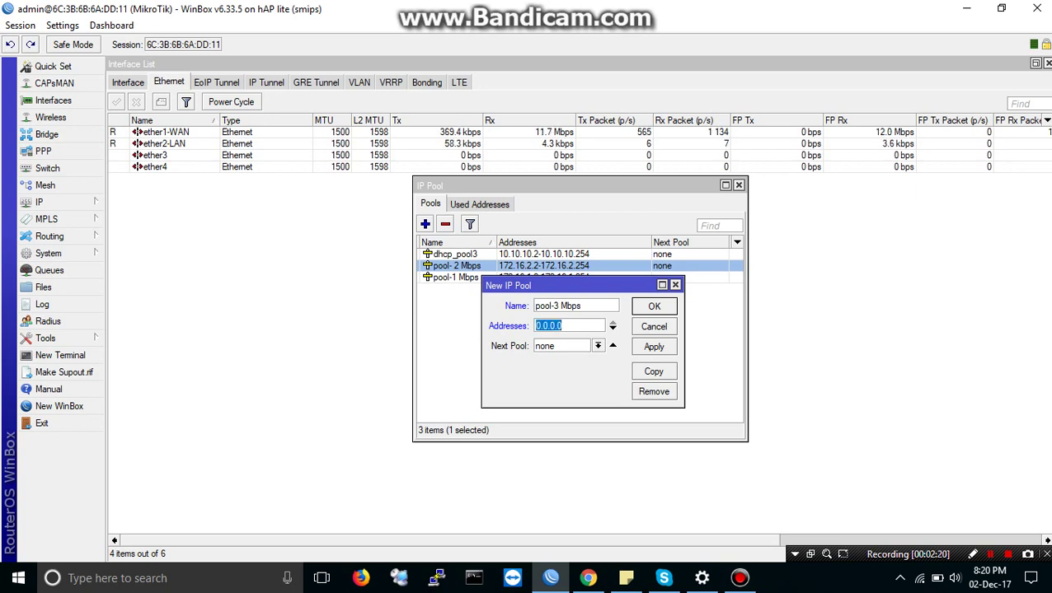
{"action": "type", "text": "172."}
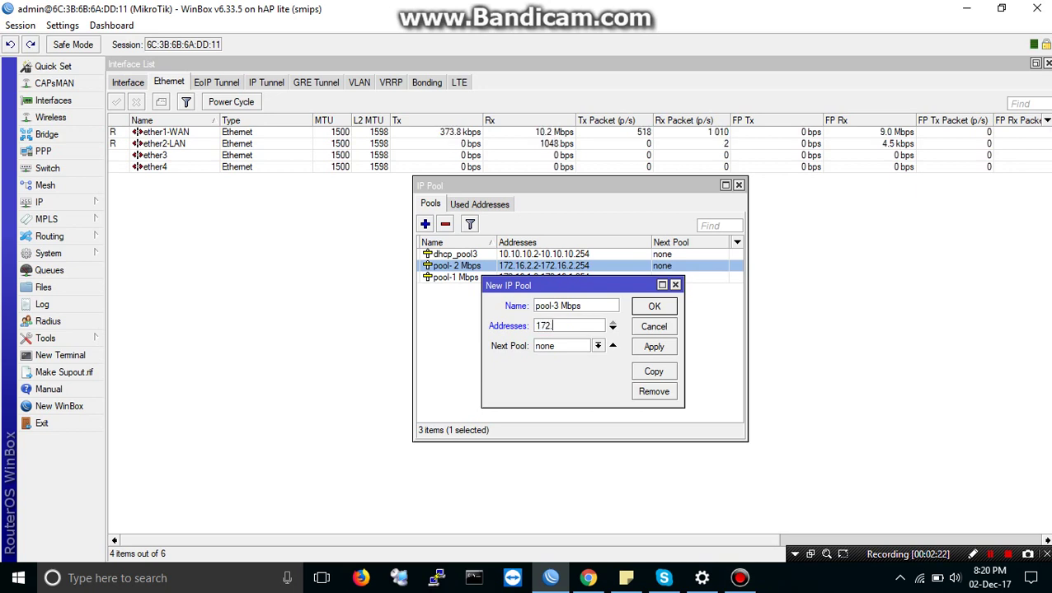
{"action": "type", "text": "16.3"}
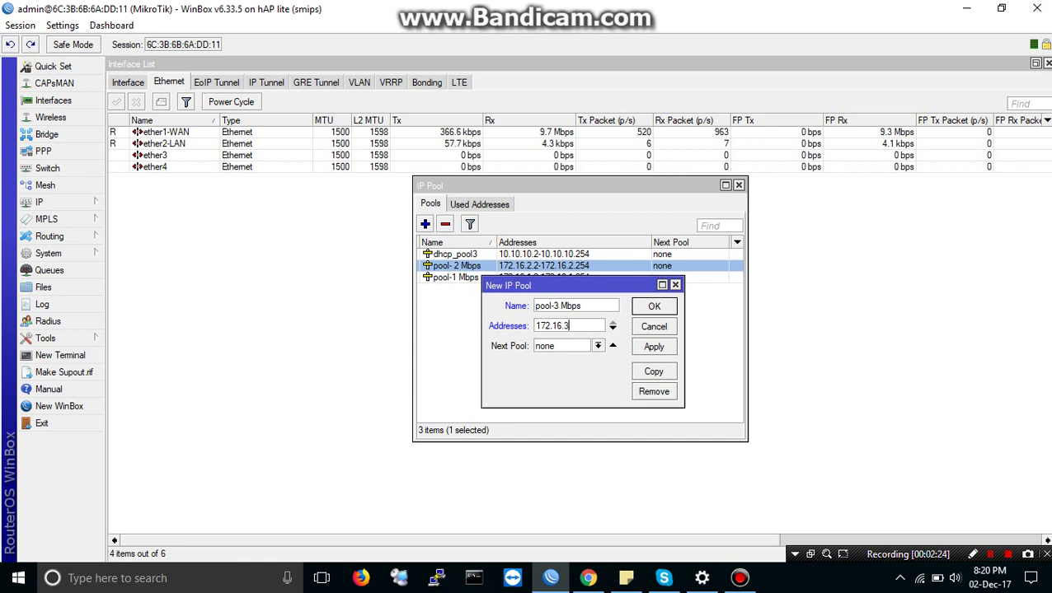
{"action": "type", "text": ".2-172"}
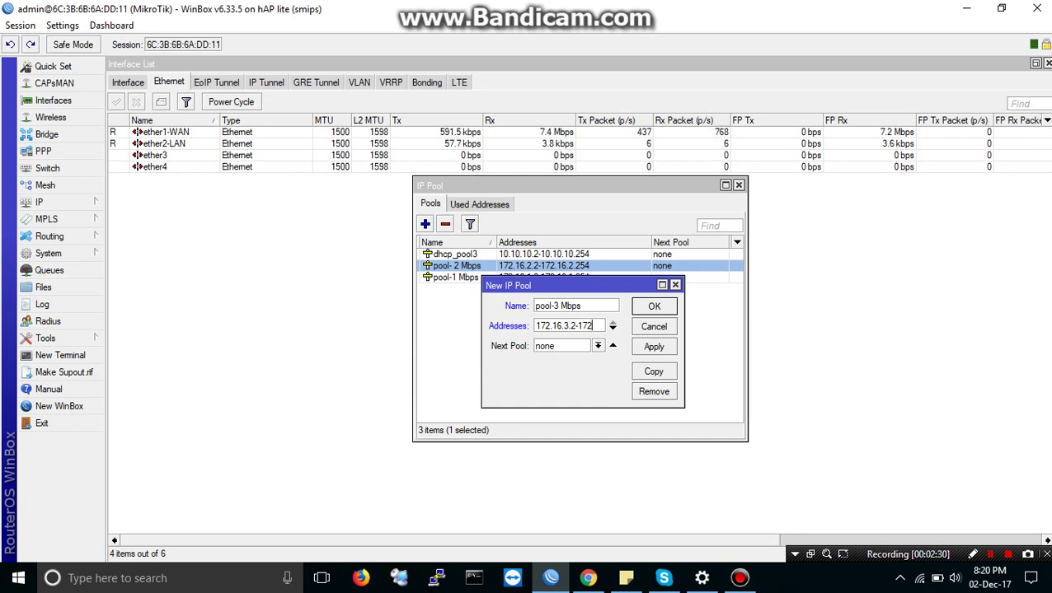
{"action": "type", "text": ".16"}
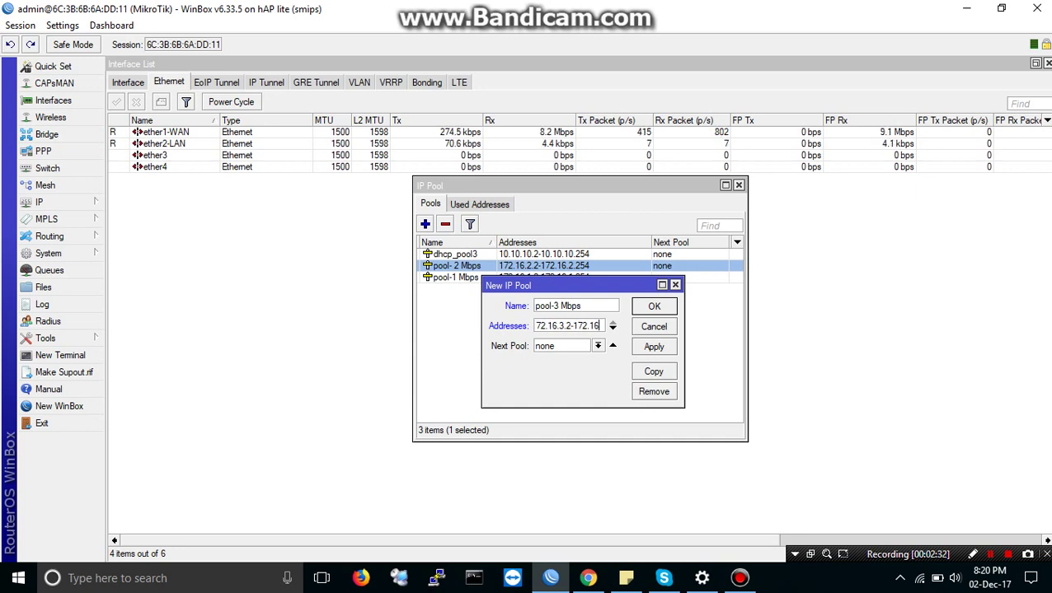
{"action": "type", "text": ".3."}
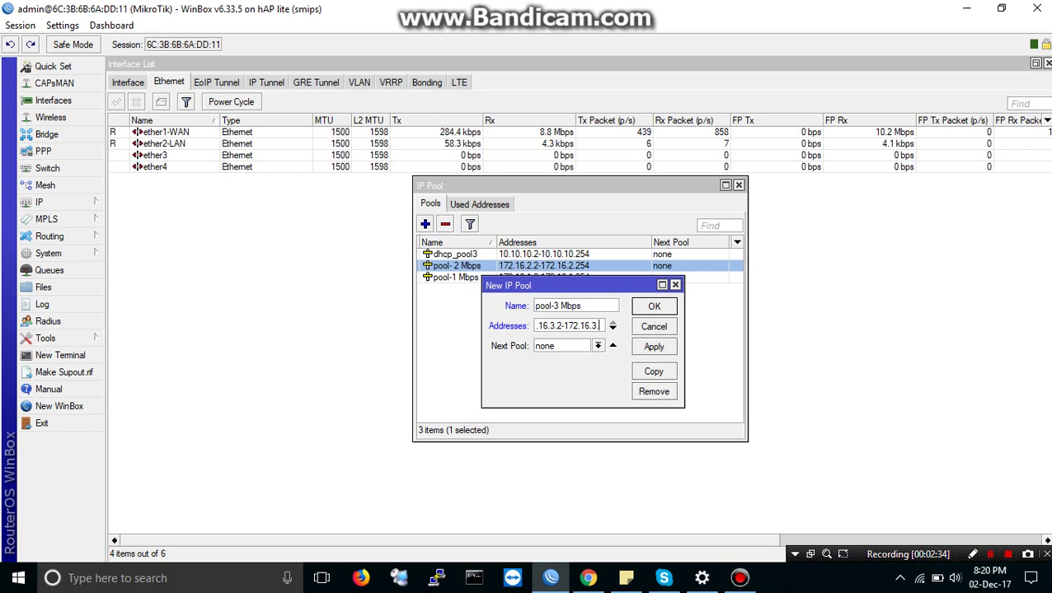
{"action": "type", "text": "25"}
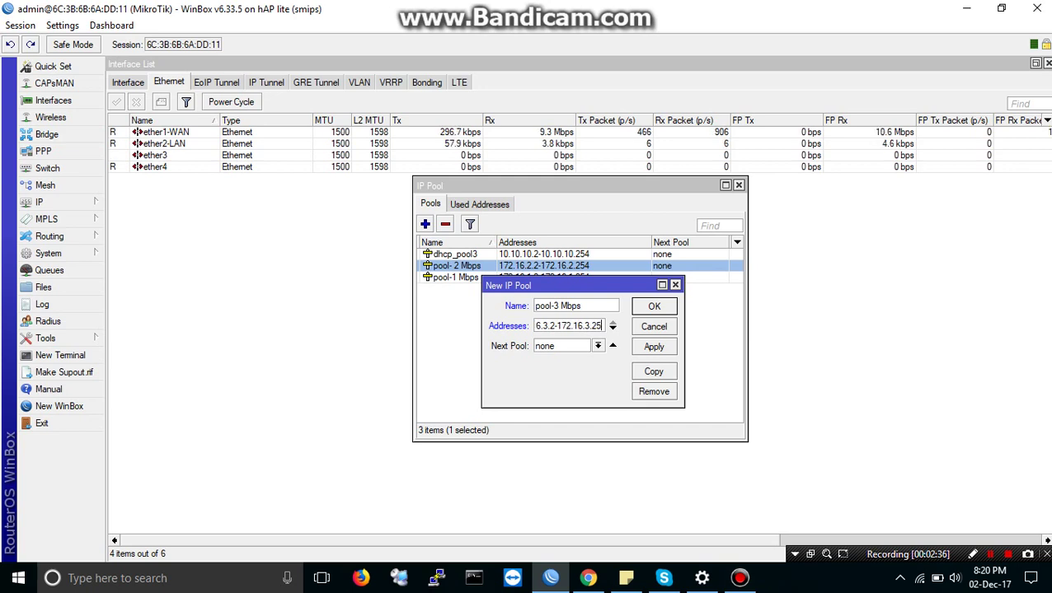
{"action": "type", "text": "4"}
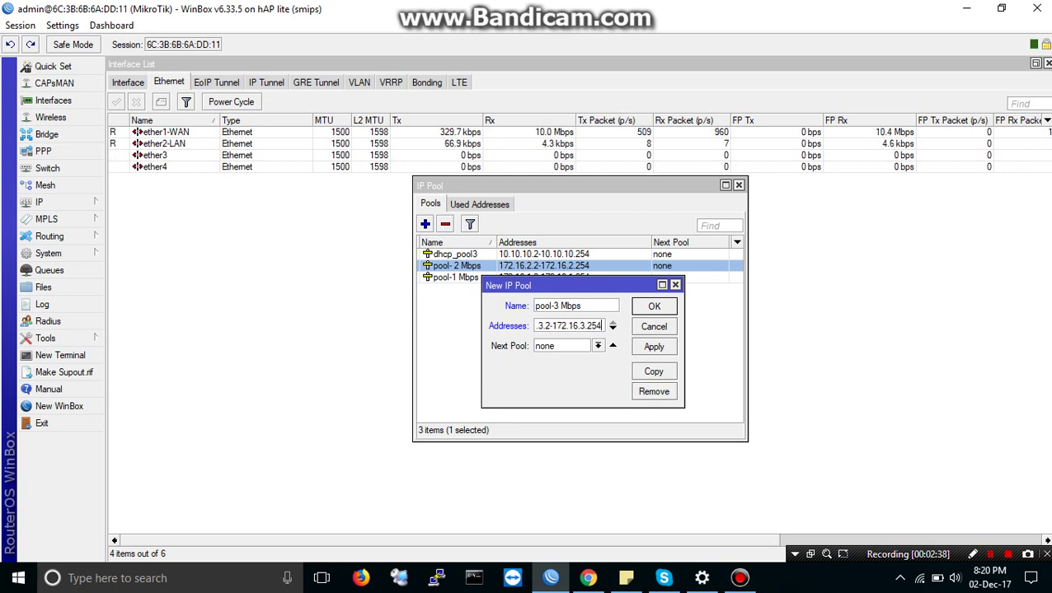
{"action": "key", "text": "Return"}
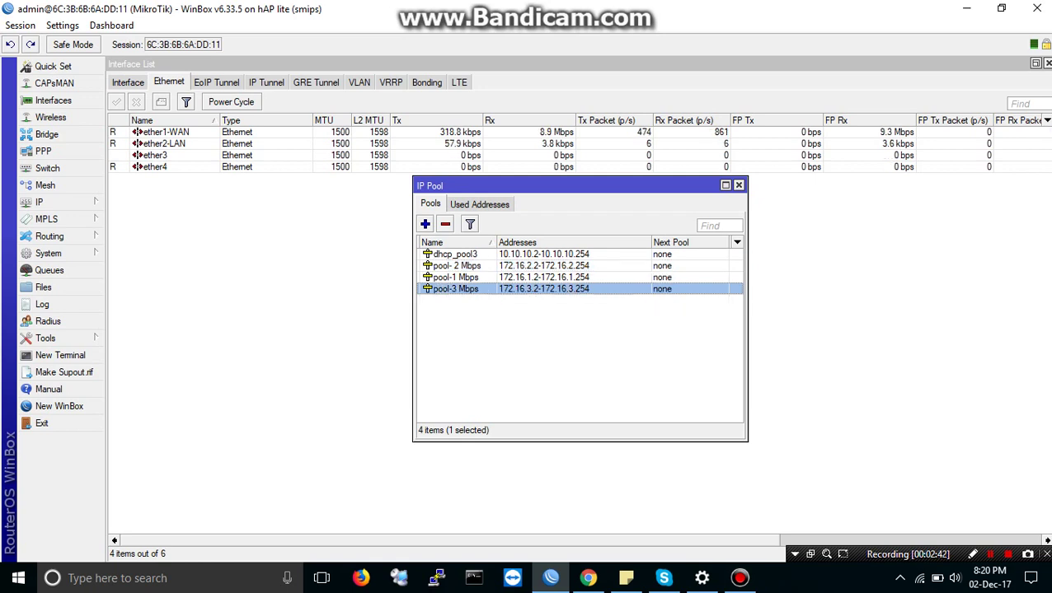
Step: Review the pool-1, pool- 2 and pool-3 Mbps entries, move the IP Pool window left, and open PPP
{"action": "left_click", "coordinate": [455, 277]}
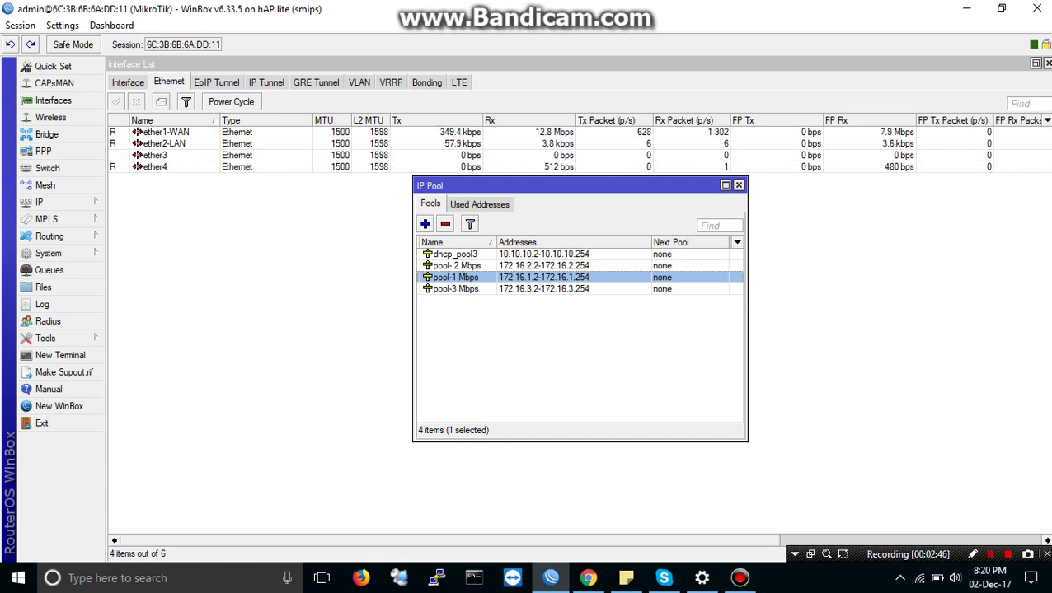
{"action": "left_click", "coordinate": [455, 265]}
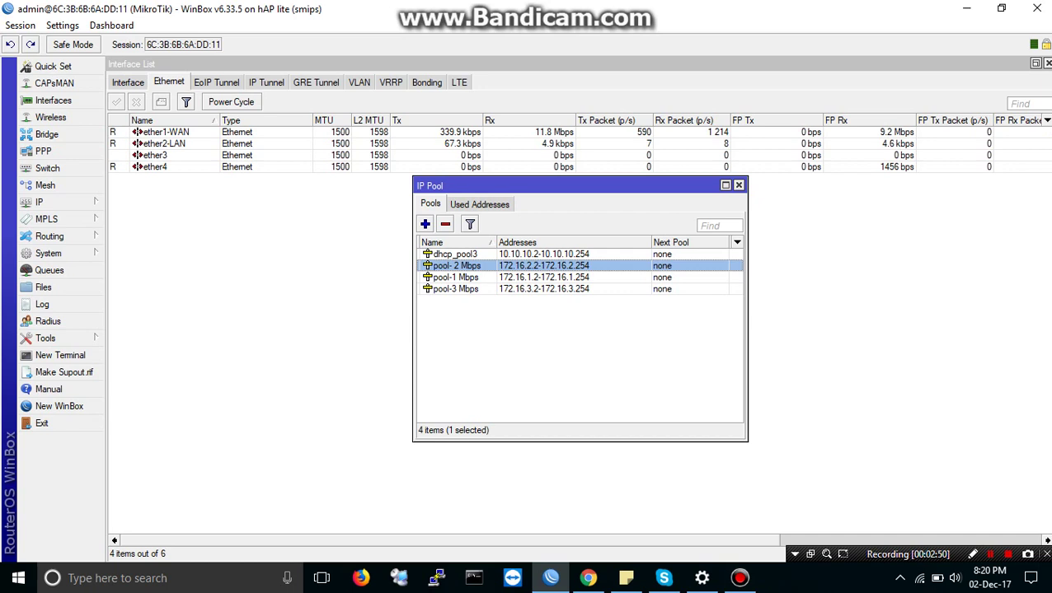
{"action": "left_click", "coordinate": [455, 288]}
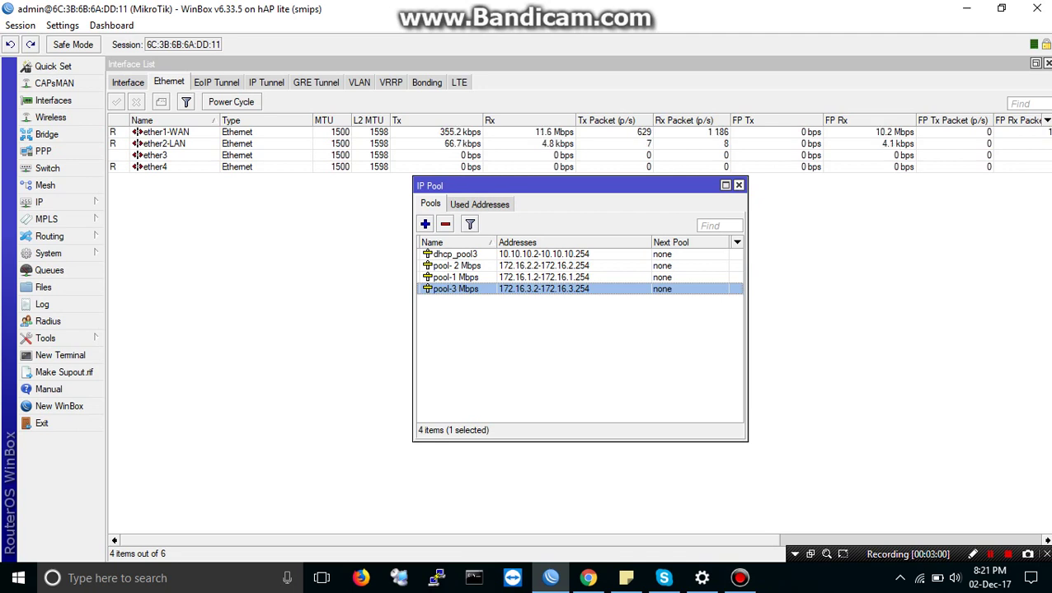
{"action": "left_click_drag", "start_coordinate": [494, 186], "coordinate": [191, 185]}
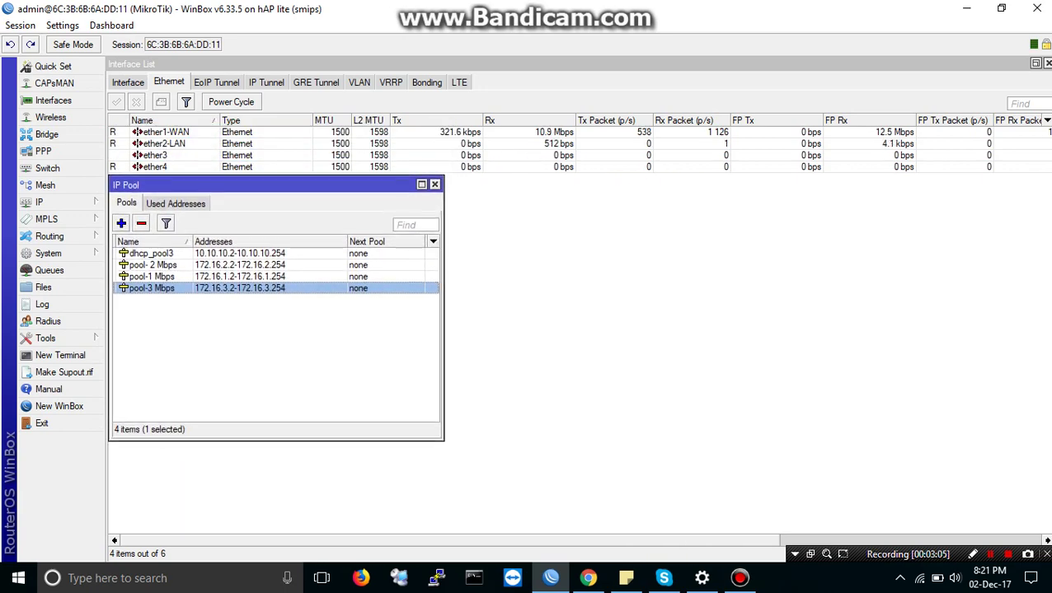
{"action": "left_click", "coordinate": [43, 150]}
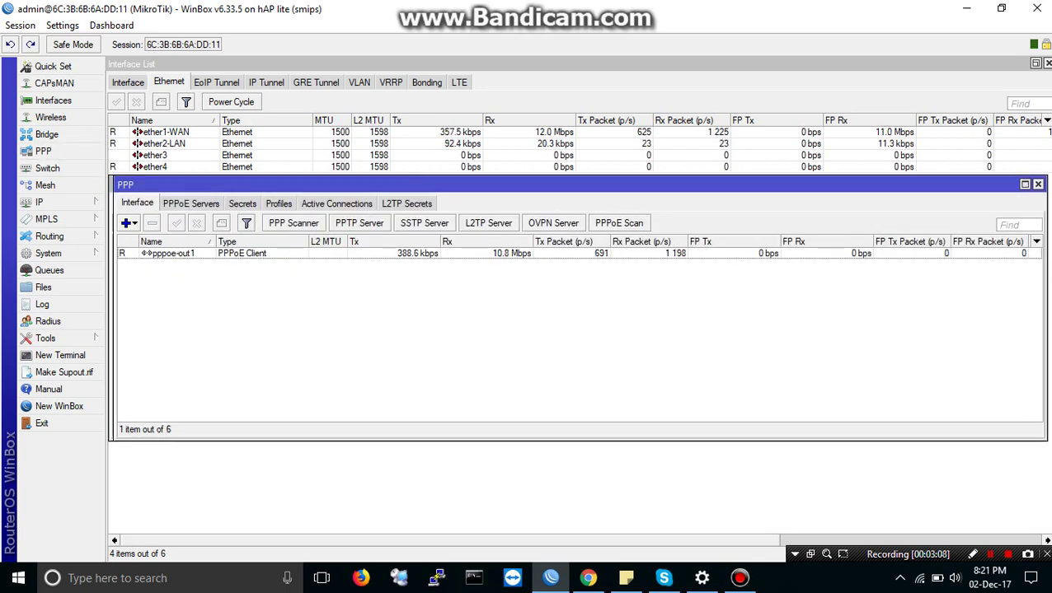
Step: Rearrange the IP Pool and PPP windows, enlarge the PPP window, and show its Profiles list
{"action": "left_click_drag", "start_coordinate": [246, 199], "coordinate": [194, 200]}
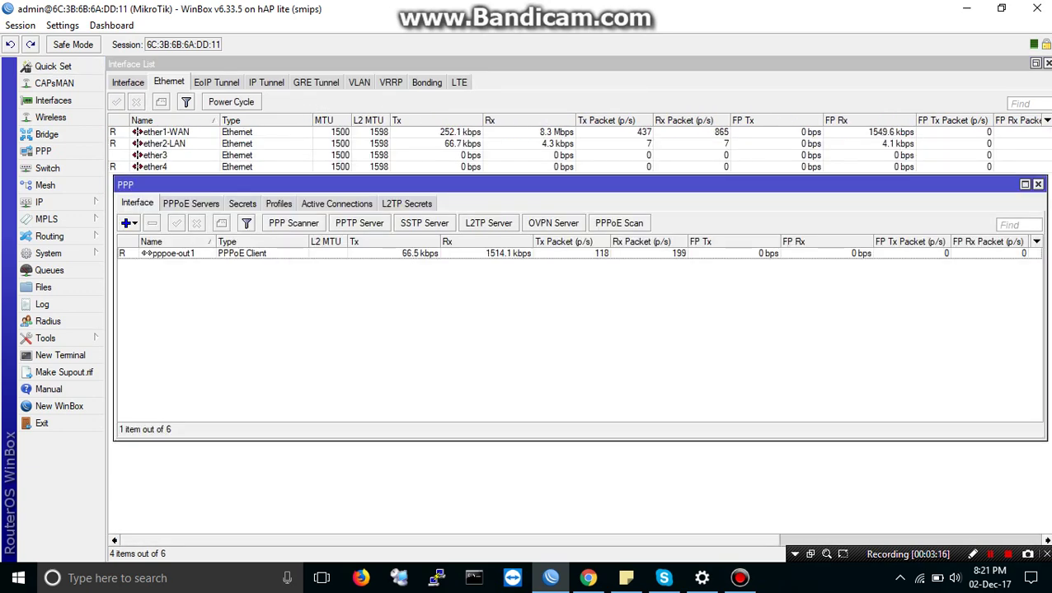
{"action": "left_click_drag", "start_coordinate": [247, 185], "coordinate": [590, 182]}
{"action": "left_click_drag", "start_coordinate": [247, 206], "coordinate": [163, 185]}
{"action": "left_click_drag", "start_coordinate": [577, 184], "coordinate": [483, 184]}
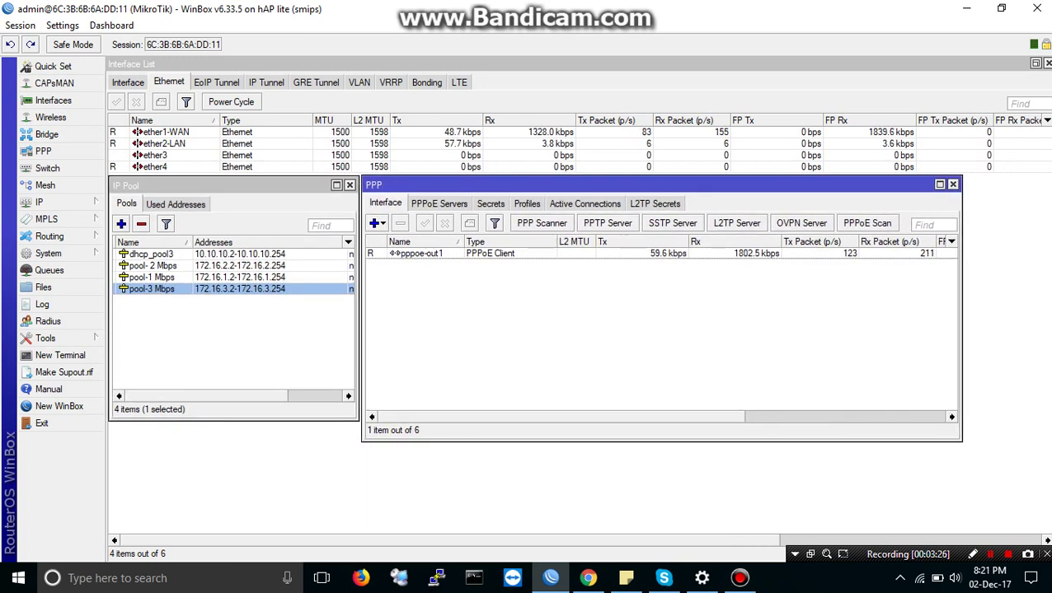
{"action": "left_click_drag", "start_coordinate": [960, 441], "coordinate": [1048, 532]}
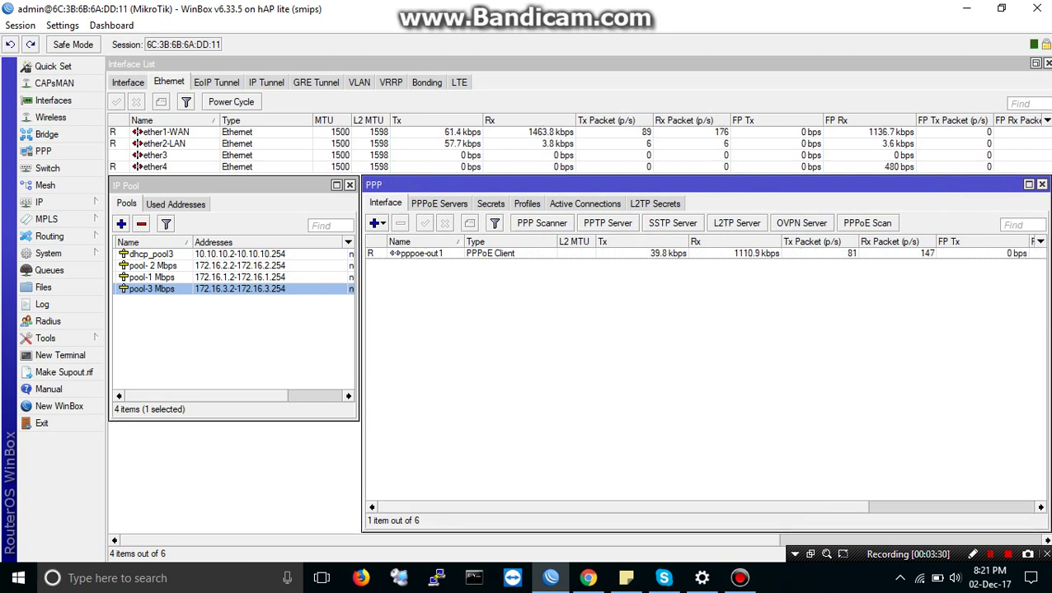
{"action": "left_click", "coordinate": [526, 203]}
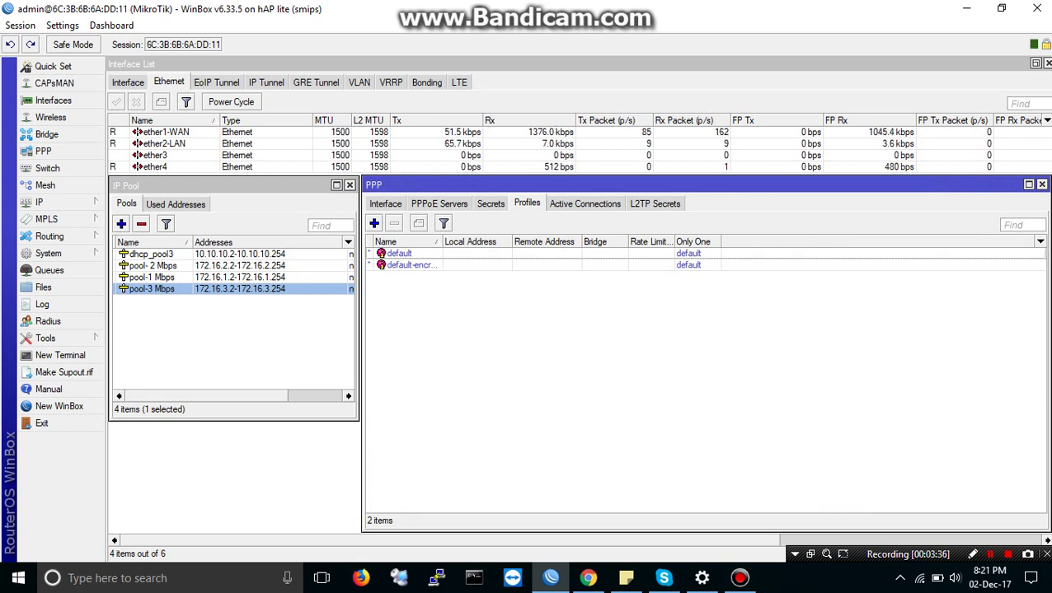
Step: Create a PPP profile named '1 Mbps' with local address 172.16.1.1
{"action": "left_click", "coordinate": [374, 224]}
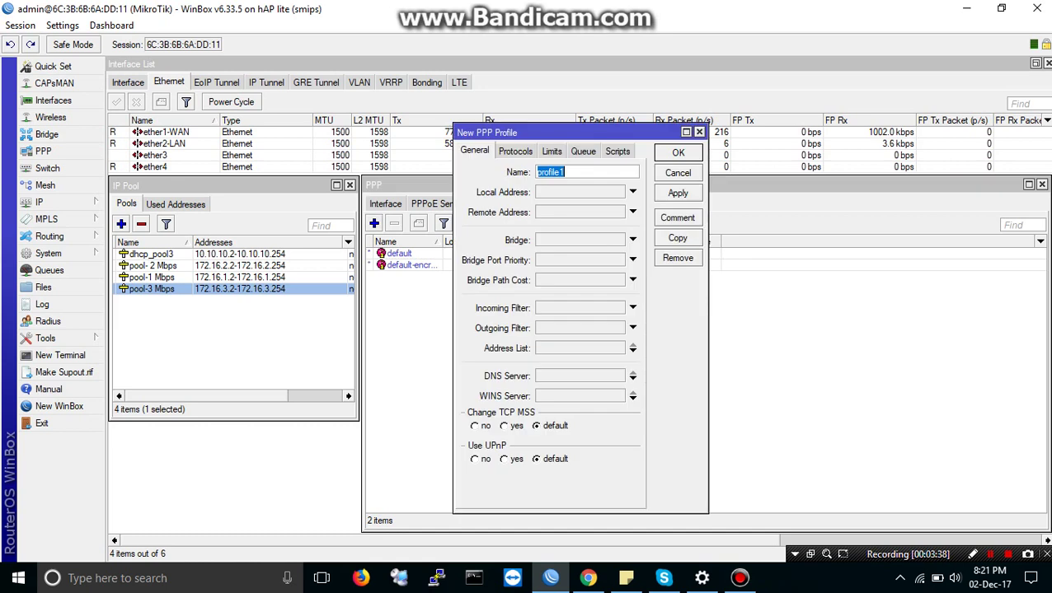
{"action": "type", "text": "1"}
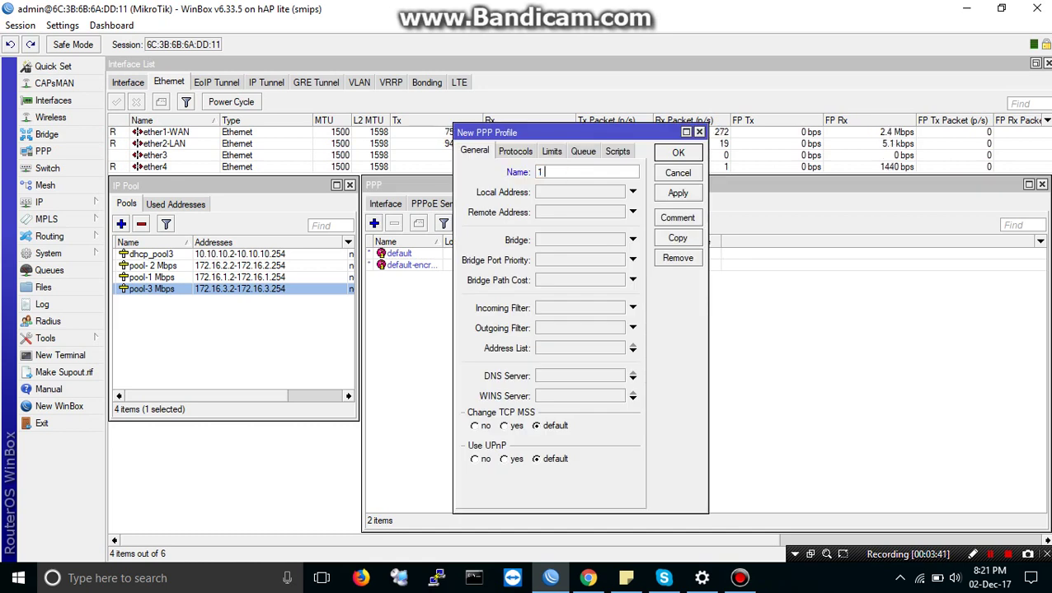
{"action": "type", "text": " M"}
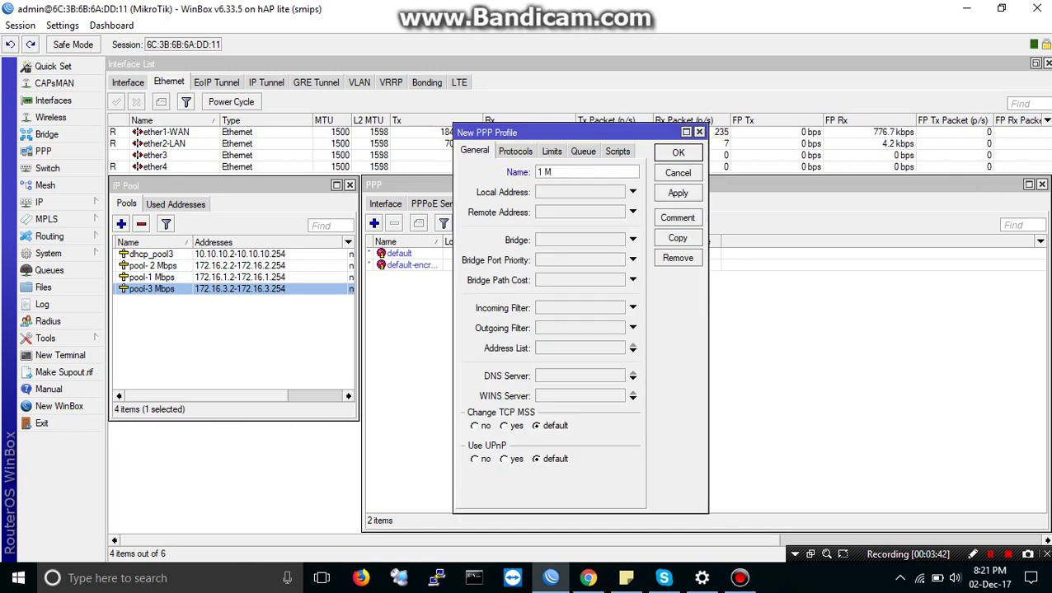
{"action": "type", "text": "bps"}
{"action": "left_click", "coordinate": [632, 192]}
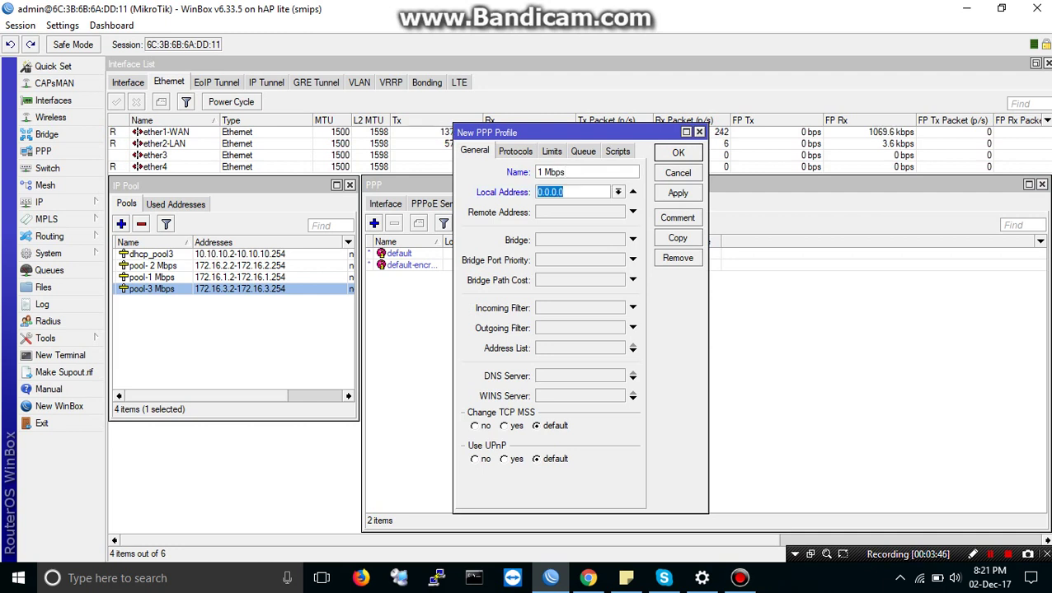
{"action": "left_click", "coordinate": [151, 277]}
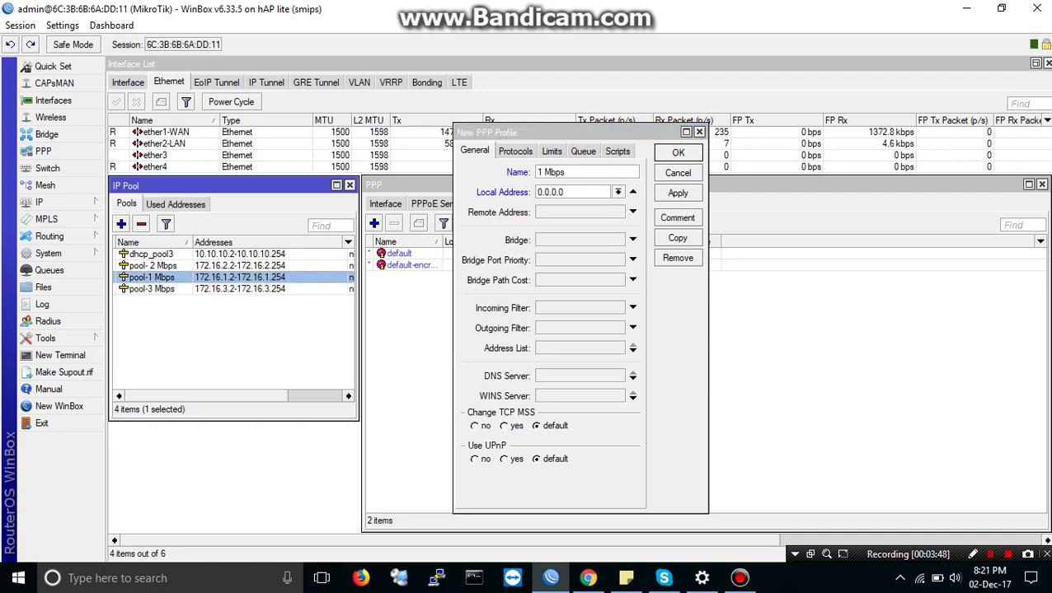
{"action": "left_click", "coordinate": [551, 192]}
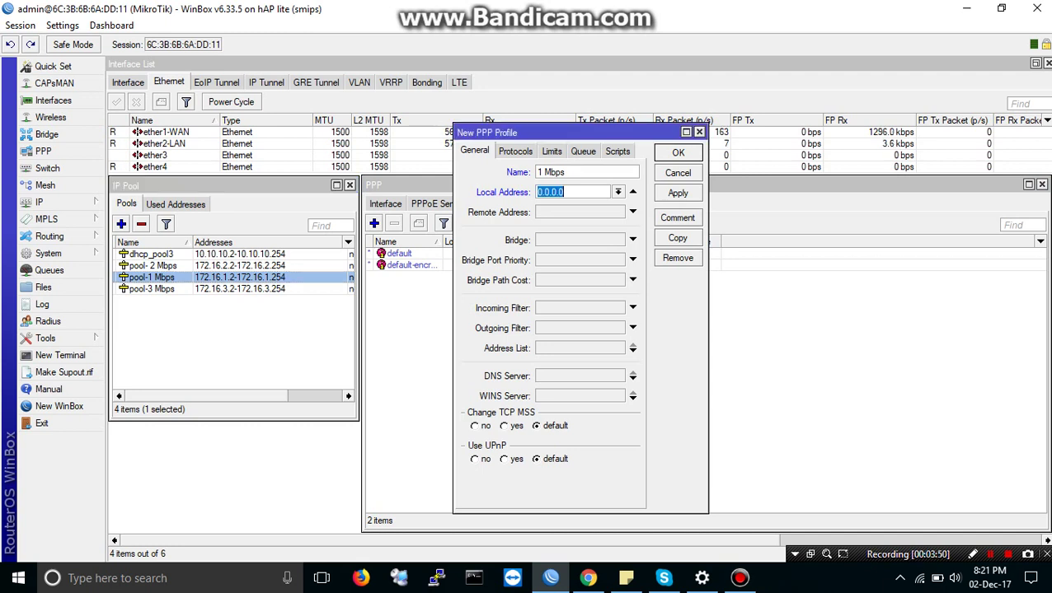
{"action": "type", "text": "172.16.1.1"}
Step: Set the remote address to pool-1 Mbps and the DNS servers to 8.8.8.8 and 8.8.4.4
{"action": "left_click", "coordinate": [577, 211]}
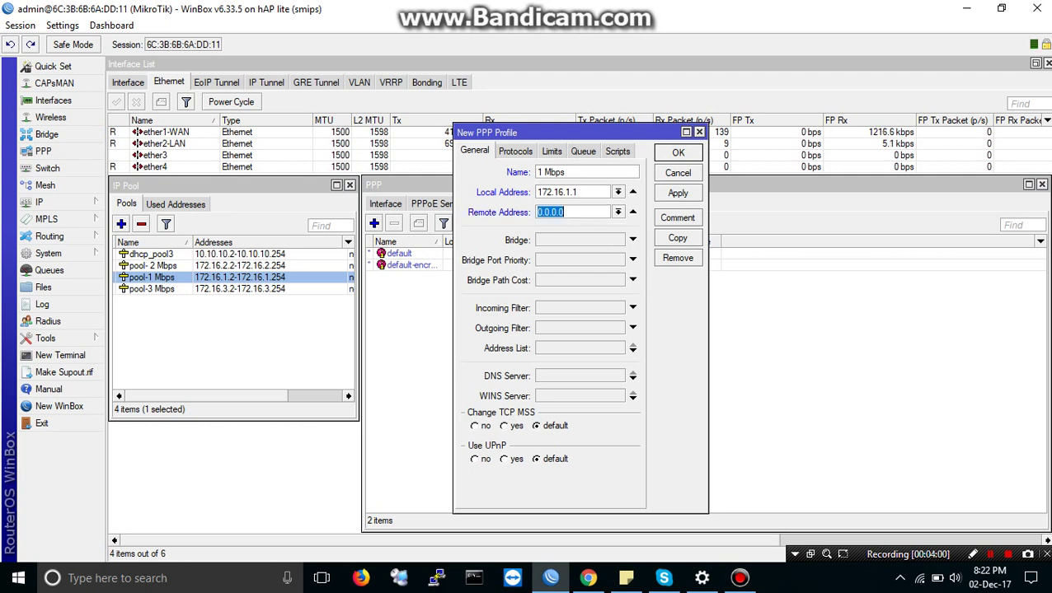
{"action": "left_click", "coordinate": [617, 212]}
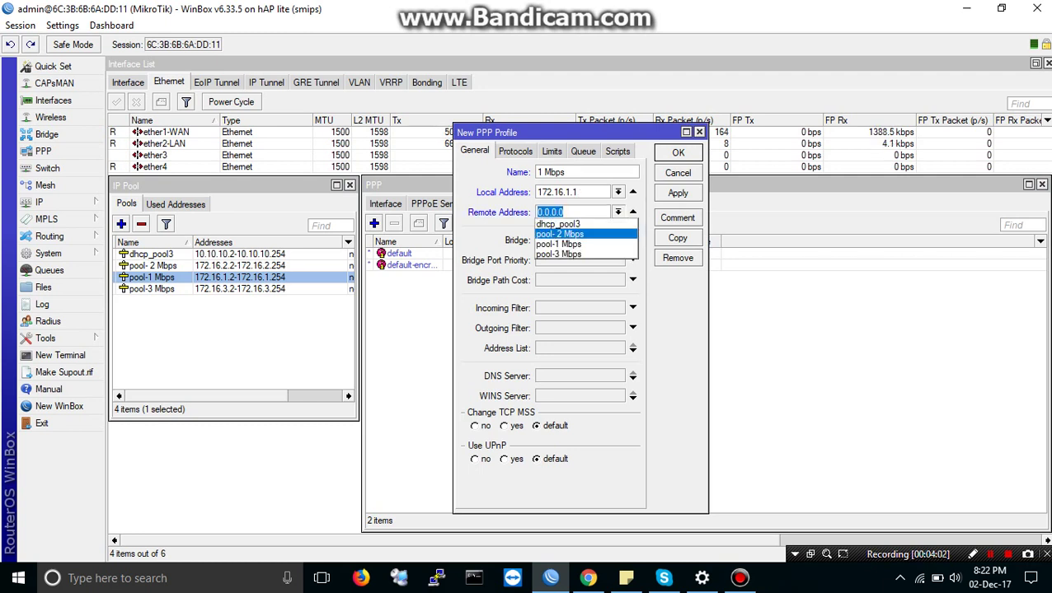
{"action": "key", "text": "Return"}
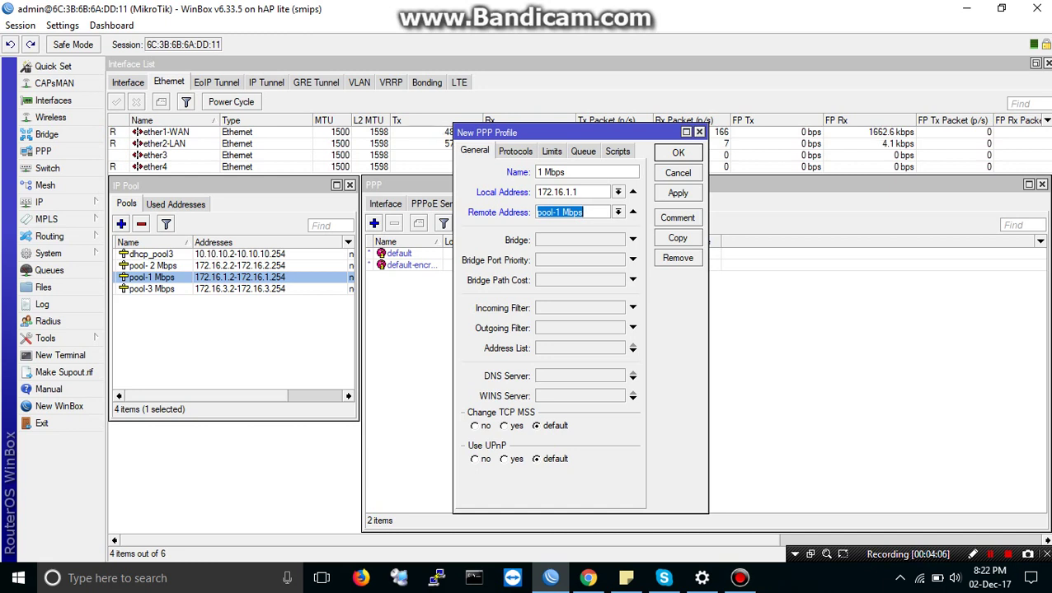
{"action": "left_click", "coordinate": [581, 376]}
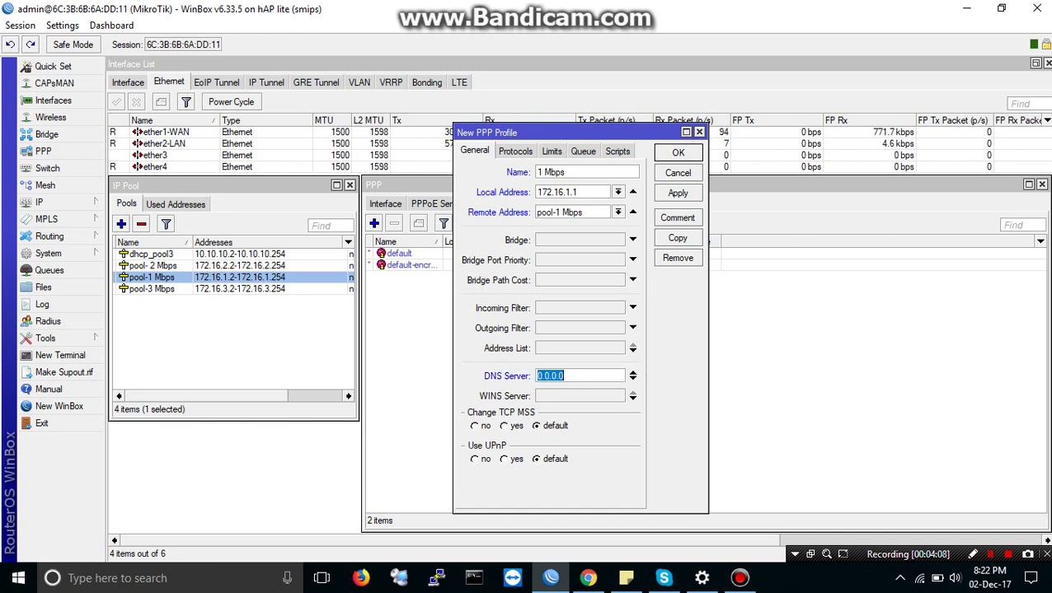
{"action": "type", "text": "8.8.8.8"}
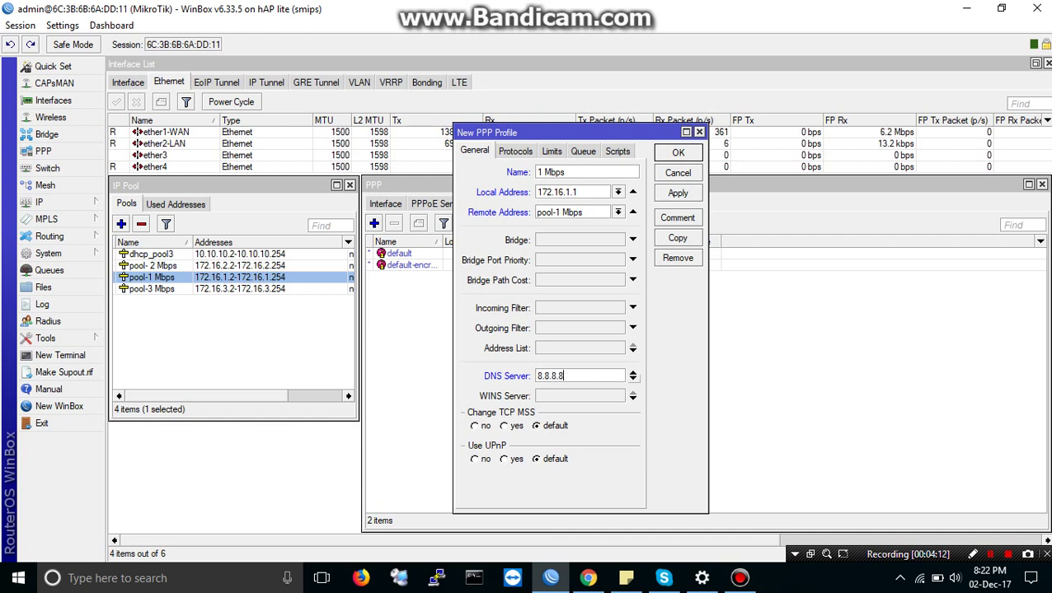
{"action": "left_click", "coordinate": [632, 377]}
{"action": "type", "text": "8"}
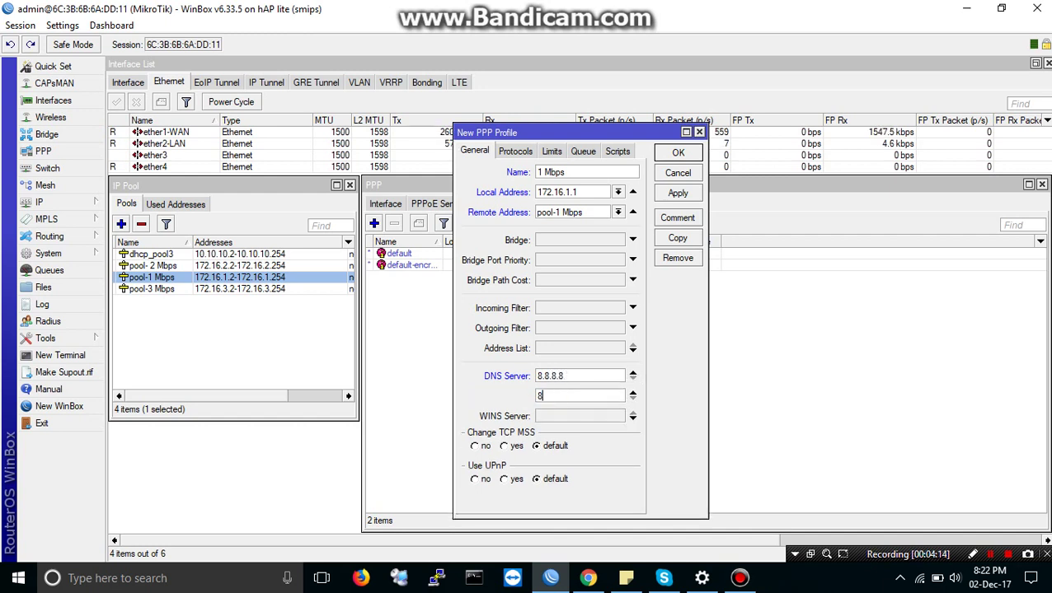
{"action": "type", "text": ".8.4.4"}
{"action": "key", "text": "ctrl+Tab"}
{"action": "key", "text": "ctrl+Tab"}
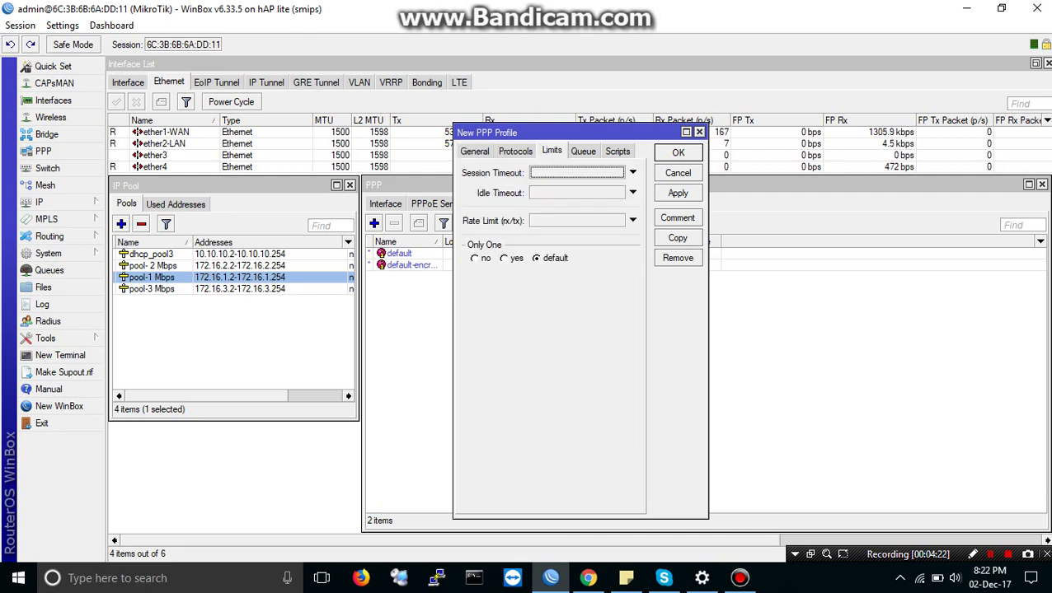
Step: Set rate limit 1024k/1024k, save the 1 Mbps profile, and widen the Rate Limit column
{"action": "left_click", "coordinate": [577, 220]}
{"action": "type", "text": "1"}
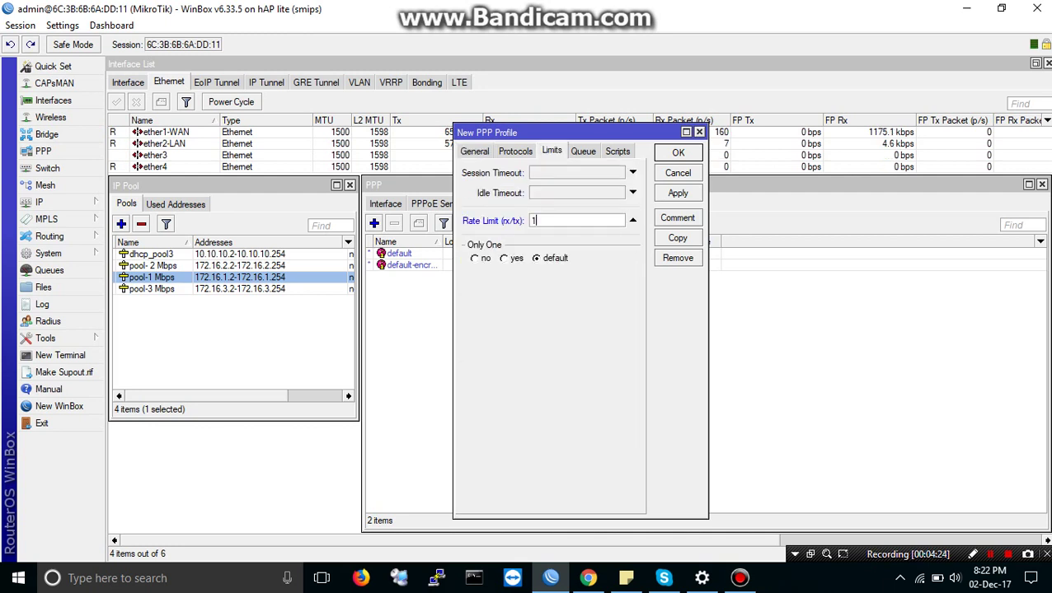
{"action": "type", "text": "024k/1024"}
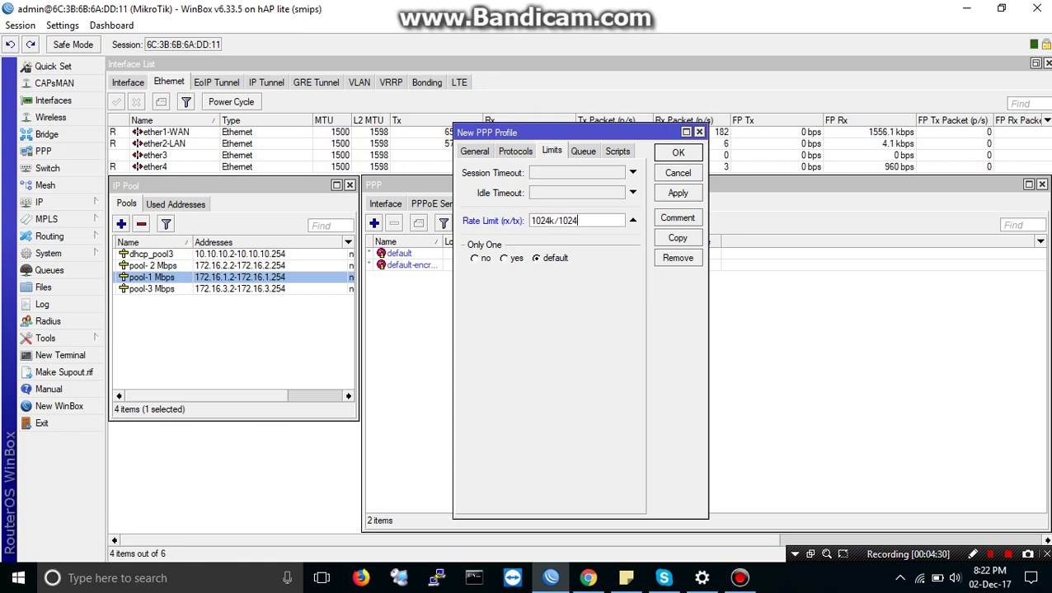
{"action": "type", "text": "k"}
{"action": "key", "text": "Return"}
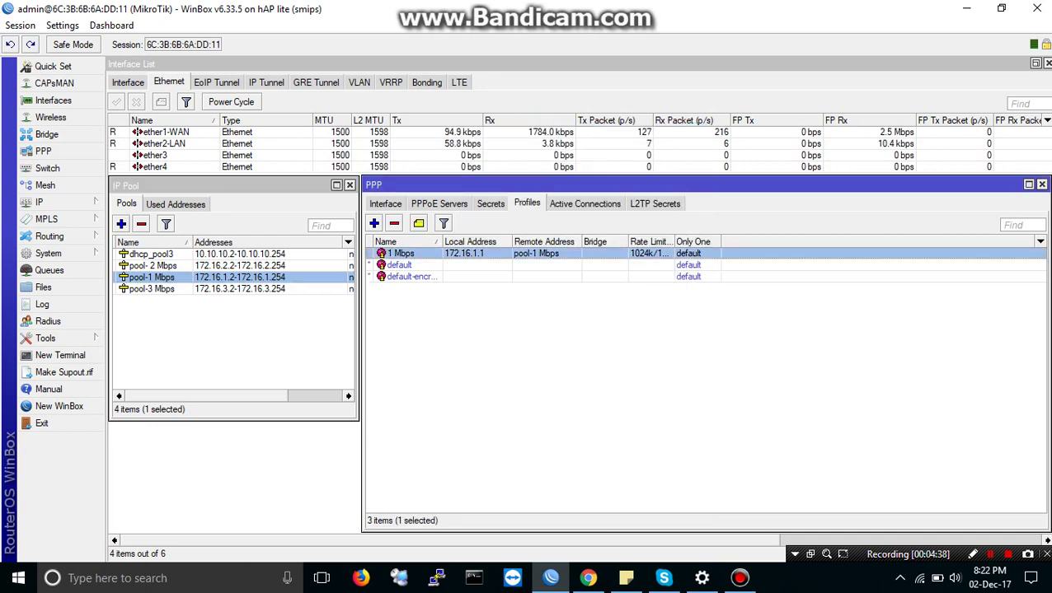
{"action": "left_click_drag", "start_coordinate": [675, 241], "coordinate": [704, 242]}
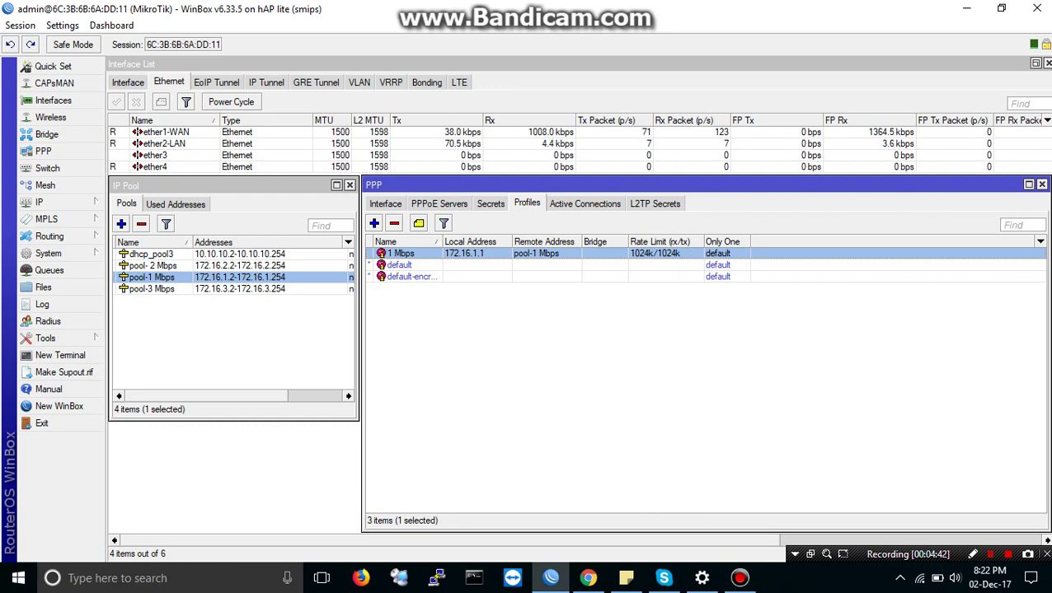
{"action": "key", "text": "Insert"}
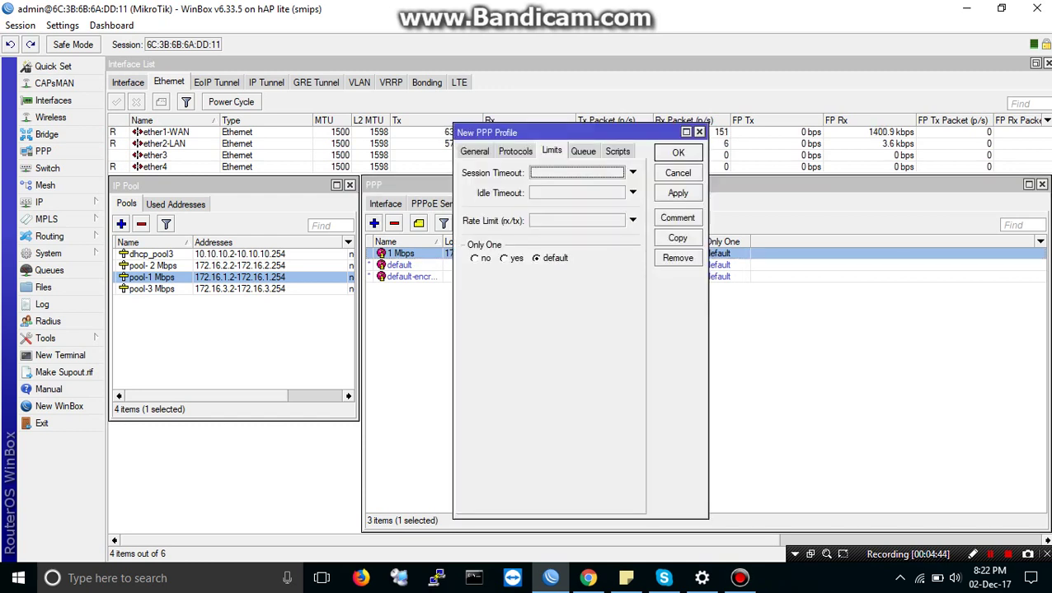
Step: Name the new profile '2 Mbps' with local address 172.16.2.1 and remote pool pool- 2 Mbps
{"action": "left_click", "coordinate": [473, 151]}
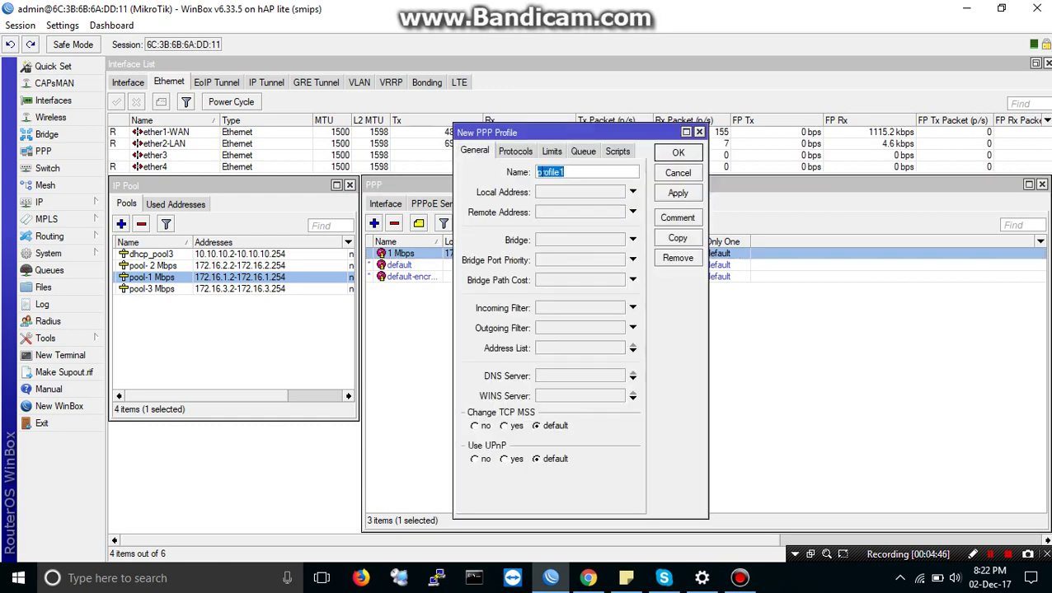
{"action": "type", "text": "2 Mb"}
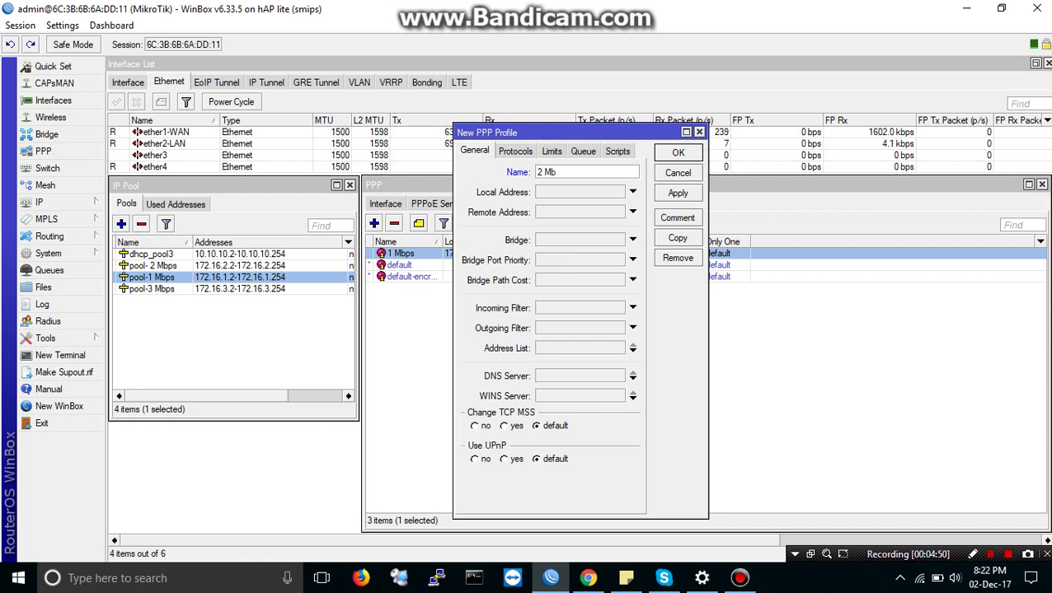
{"action": "type", "text": "ps"}
{"action": "left_click", "coordinate": [561, 192]}
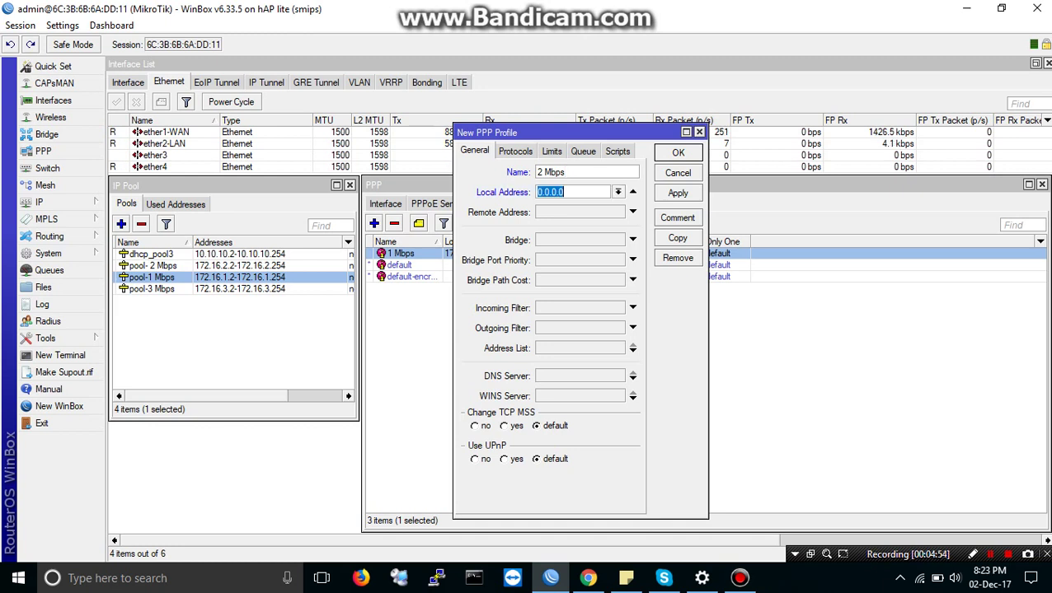
{"action": "left_click", "coordinate": [153, 265]}
{"action": "left_click", "coordinate": [560, 192]}
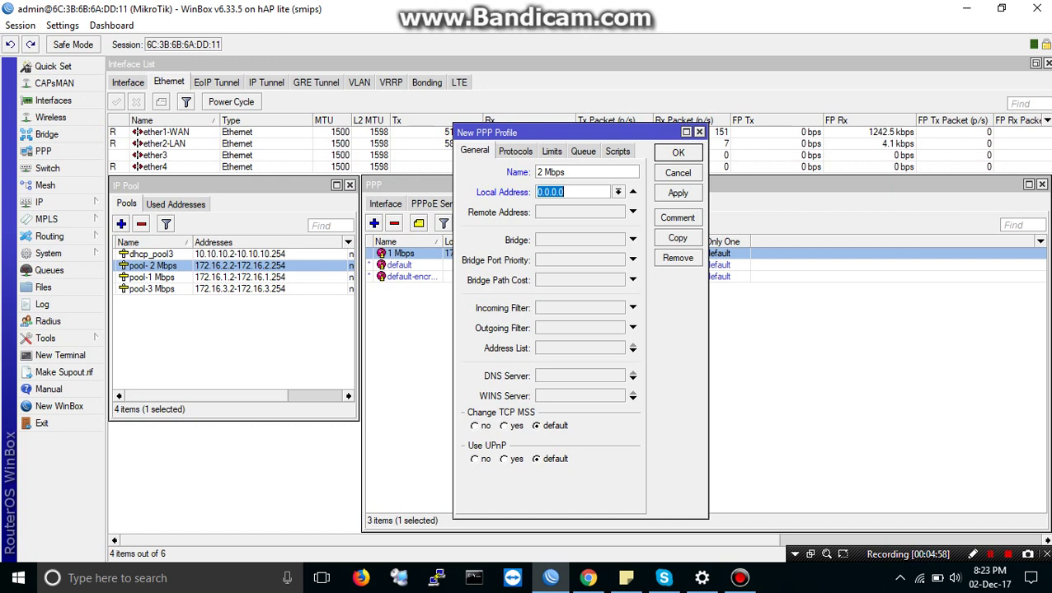
{"action": "type", "text": "172.16.2"}
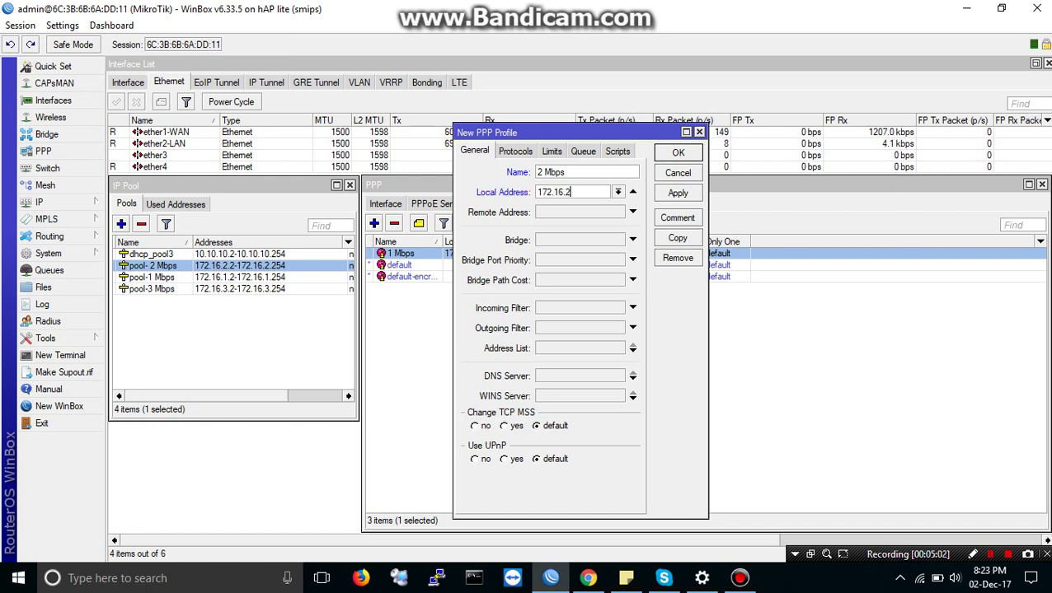
{"action": "type", "text": ".1"}
{"action": "key", "text": "Tab"}
{"action": "key", "text": "alt+Down"}
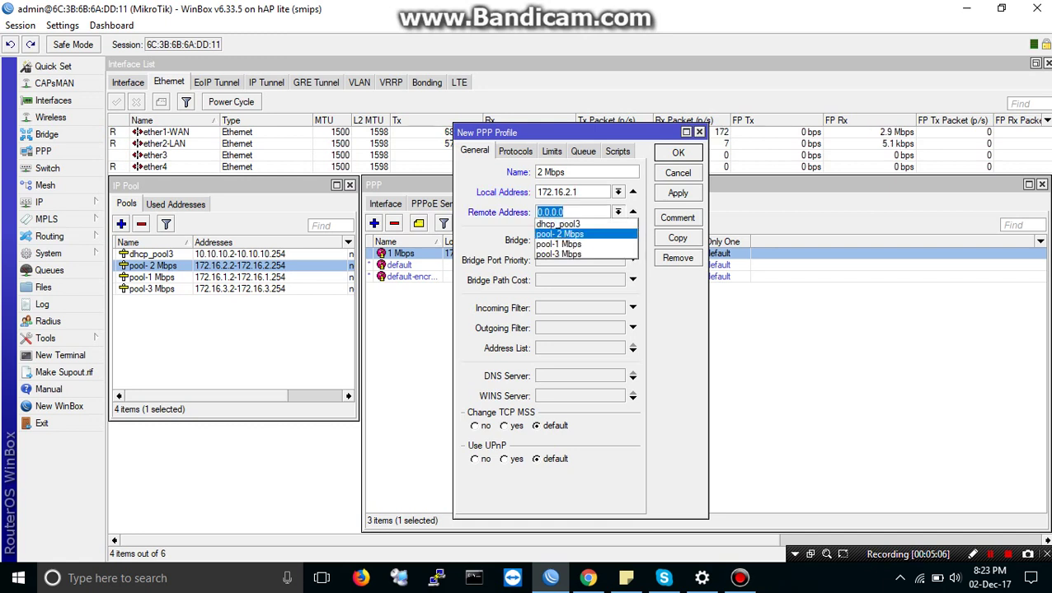
{"action": "key", "text": "Escape"}
{"action": "key", "text": "Down"}
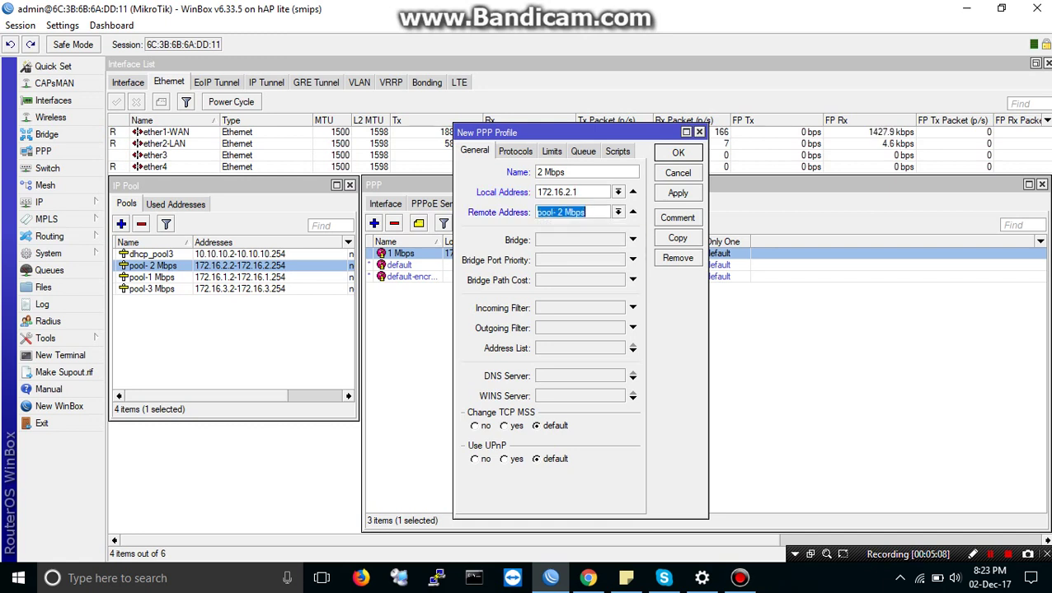
Step: Add DNS 8.8.8.8 and 8.8.4.4, set rate limit 2048k/2048k, and save the profile
{"action": "left_click", "coordinate": [561, 376]}
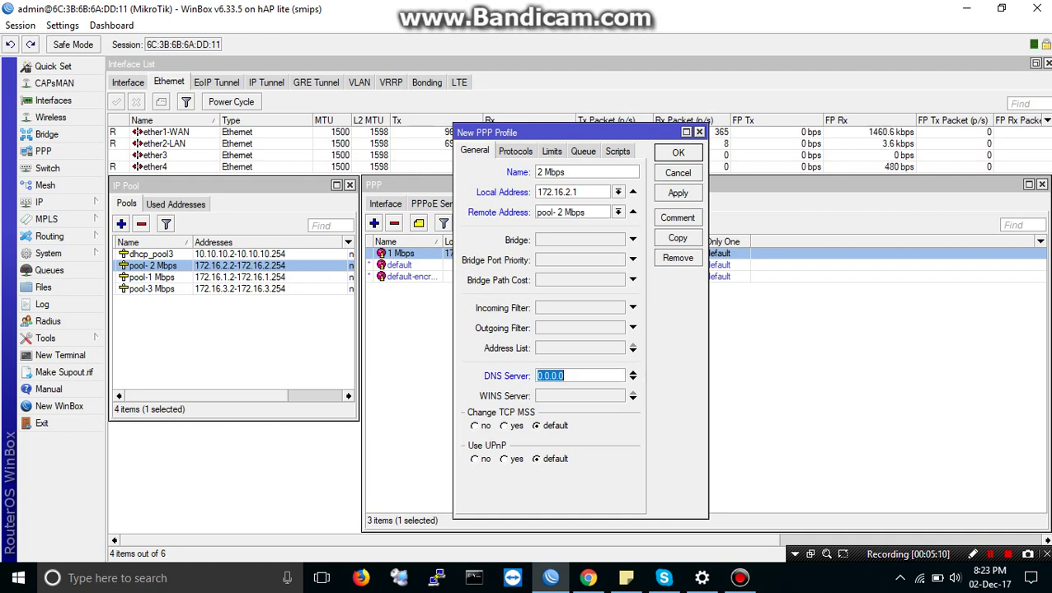
{"action": "type", "text": "8.8.8.8"}
{"action": "left_click", "coordinate": [632, 379]}
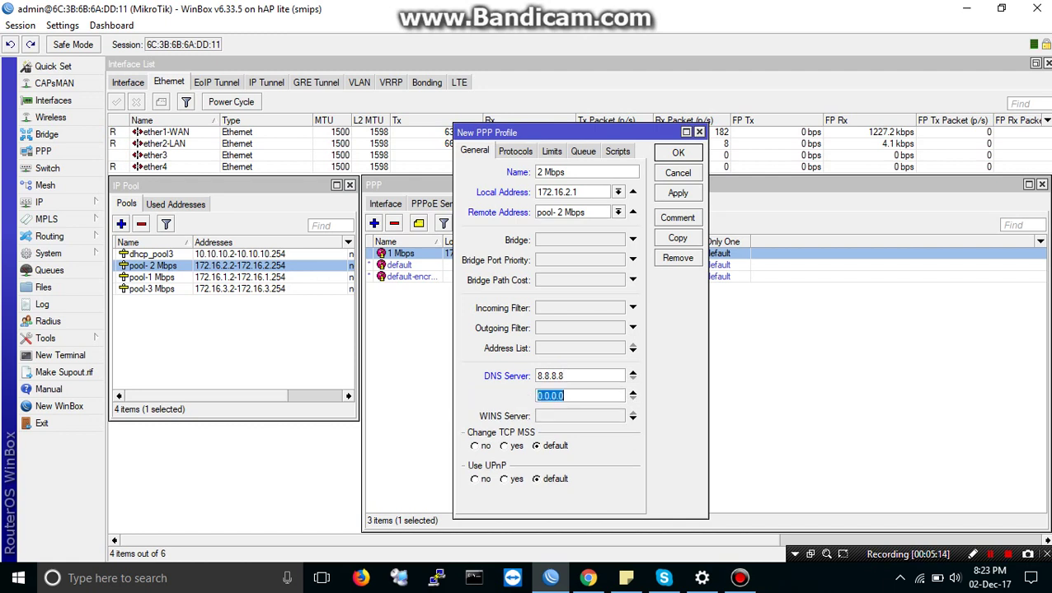
{"action": "type", "text": "8.8."}
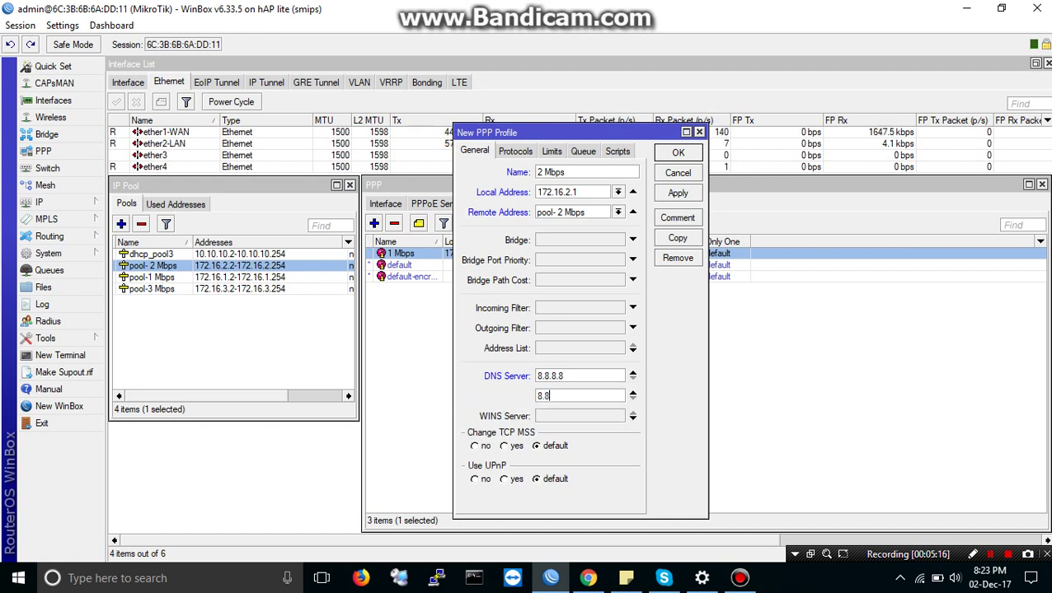
{"action": "type", "text": "4.4"}
{"action": "left_click", "coordinate": [552, 151]}
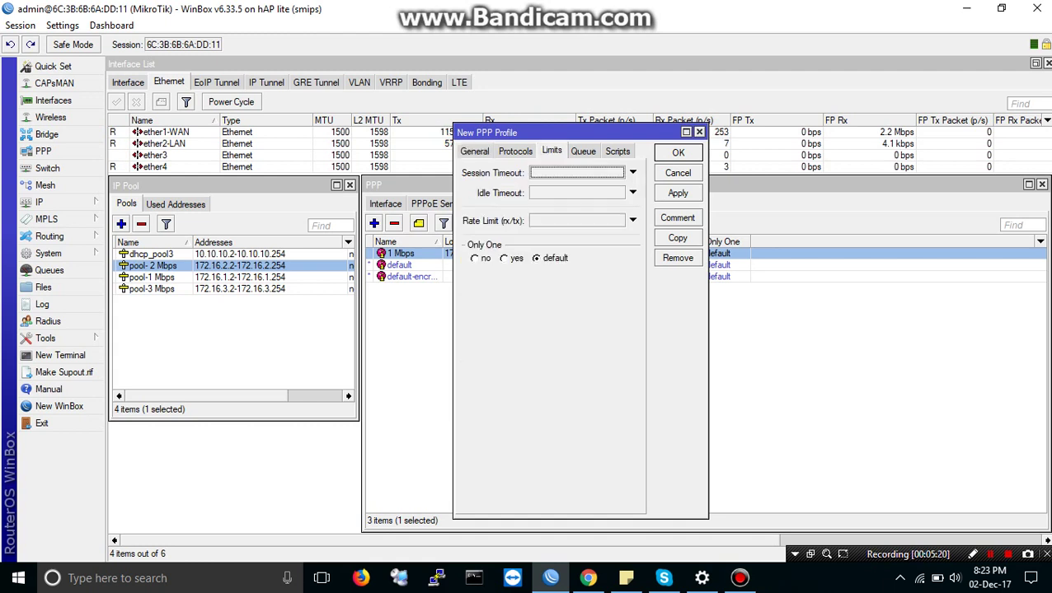
{"action": "left_click", "coordinate": [633, 220]}
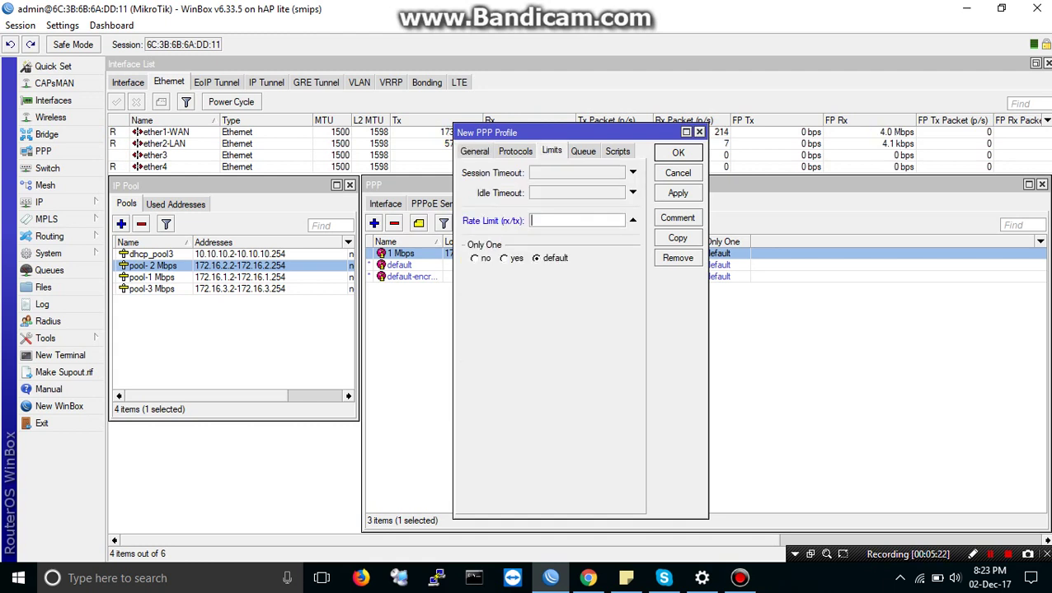
{"action": "type", "text": "2048k"}
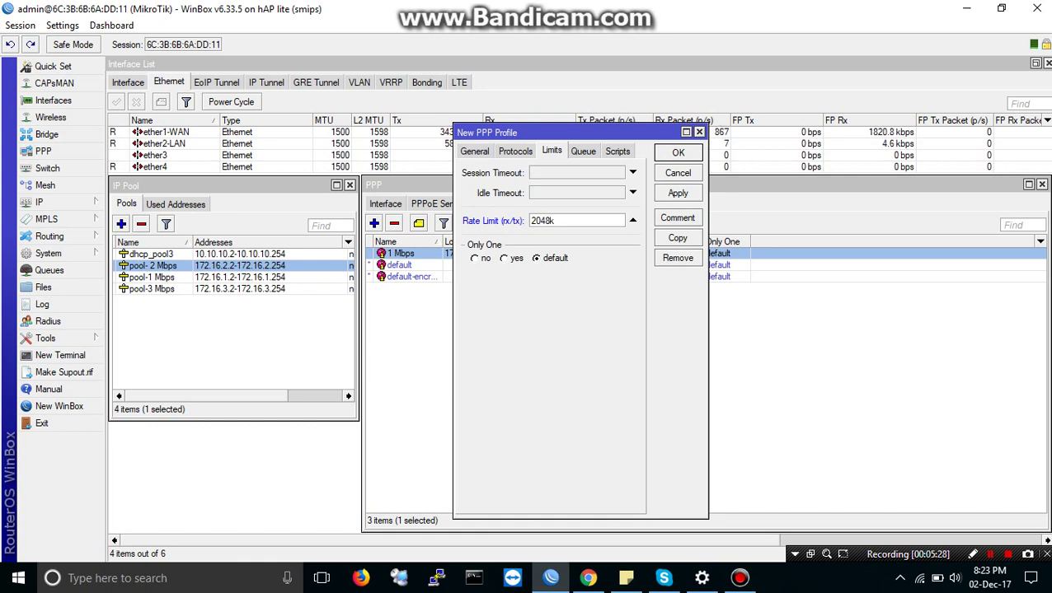
{"action": "type", "text": "/2048k"}
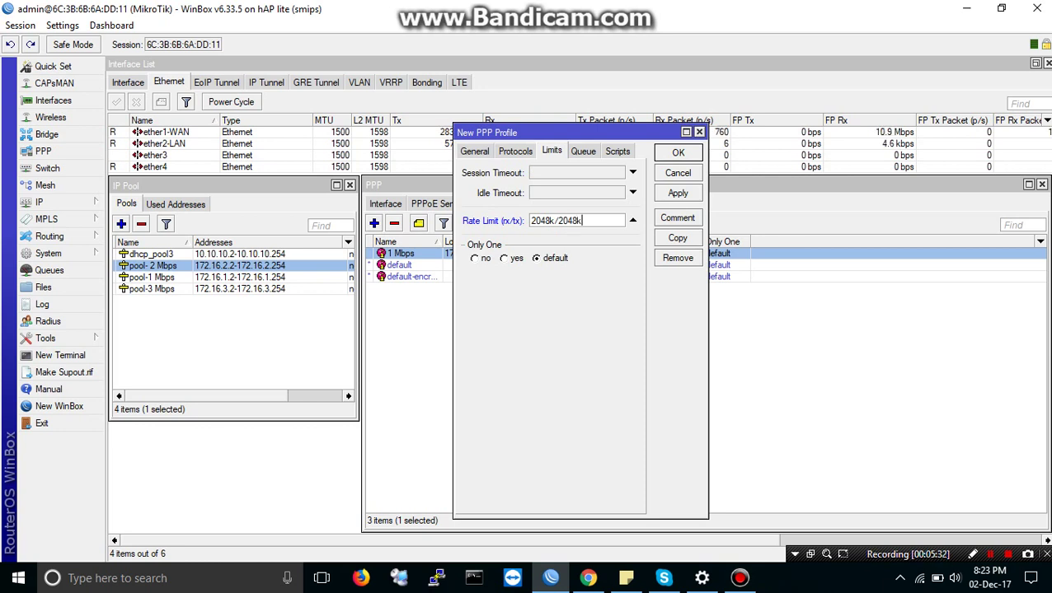
{"action": "key", "text": "Return"}
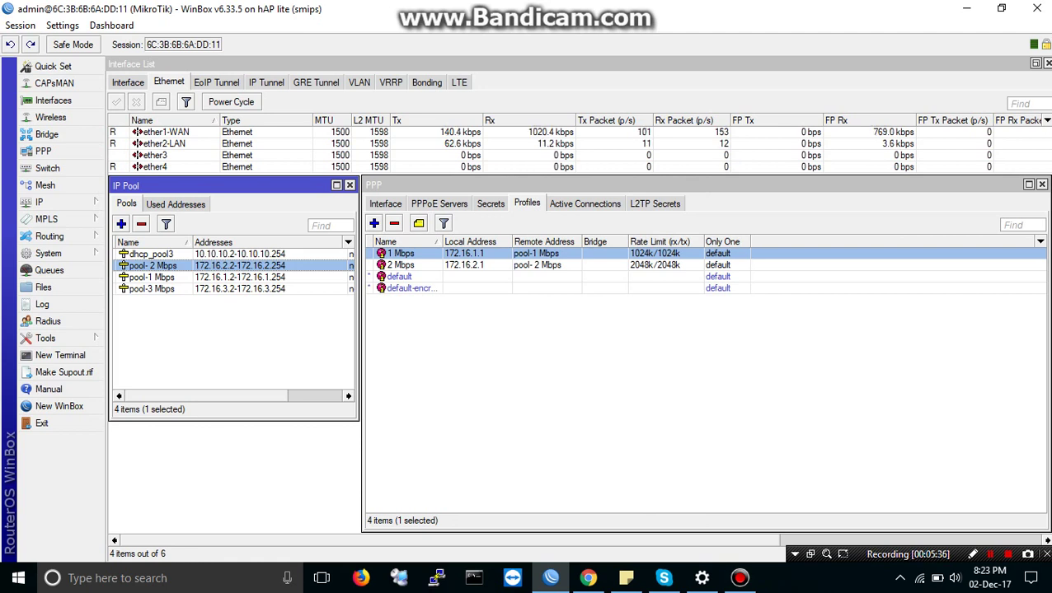
{"action": "left_click", "coordinate": [374, 224]}
Step: Name the new profile '3 Mbps' with local address 172.16.3.1 and remote pool pool-3 Mbps
{"action": "left_click", "coordinate": [475, 151]}
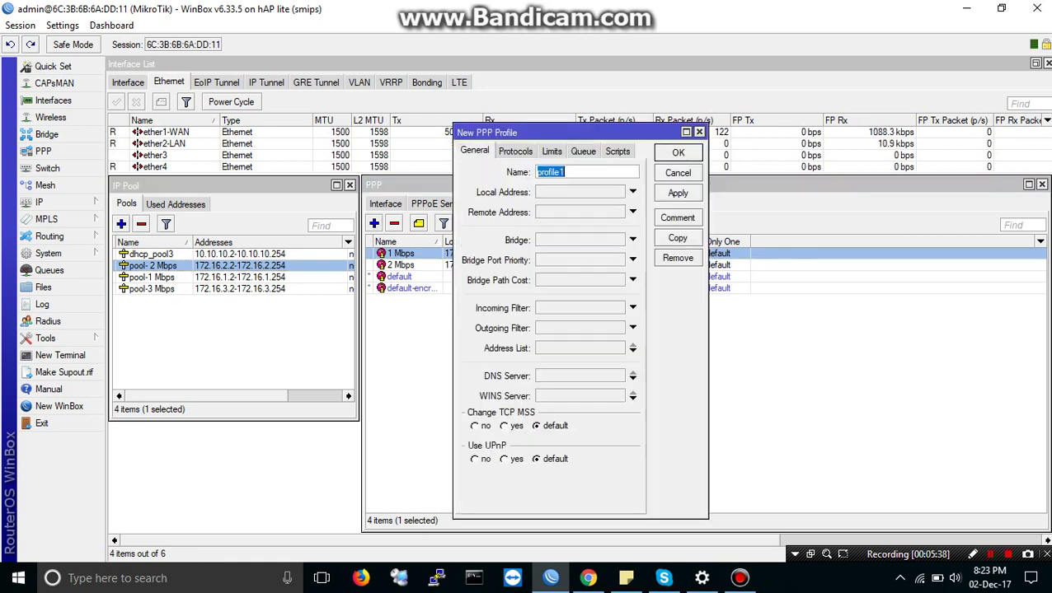
{"action": "type", "text": "3"}
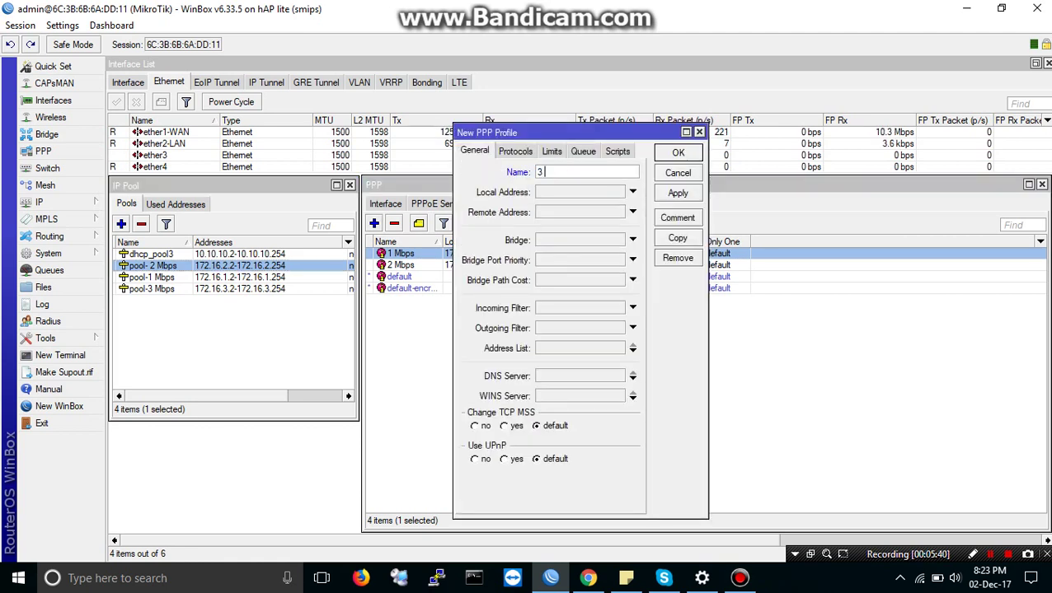
{"action": "type", "text": " Mbps"}
{"action": "key", "text": "Tab"}
{"action": "left_click", "coordinate": [152, 289]}
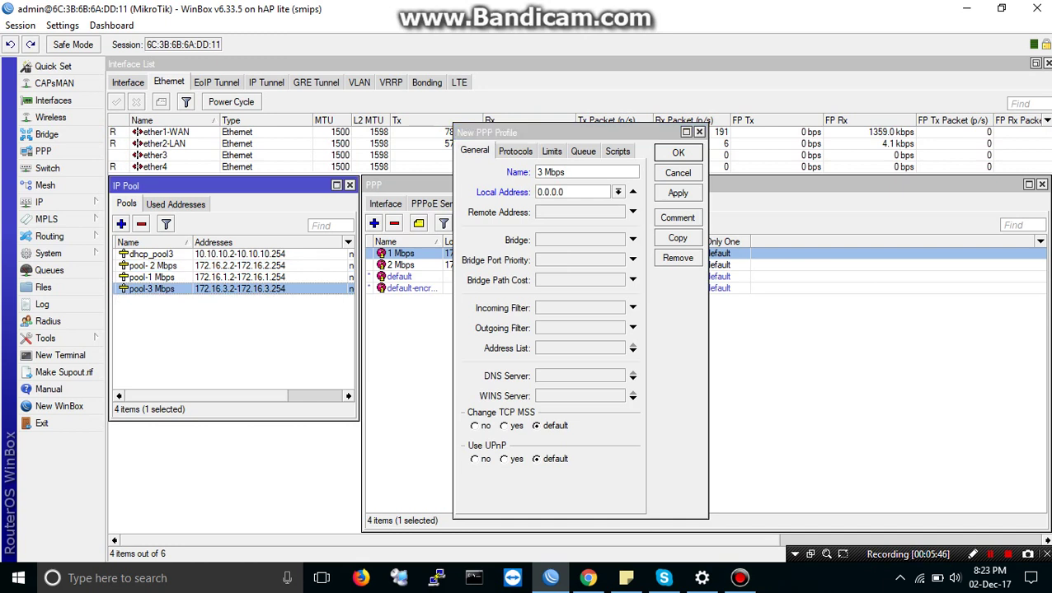
{"action": "left_click", "coordinate": [564, 192]}
{"action": "double_click", "coordinate": [563, 192]}
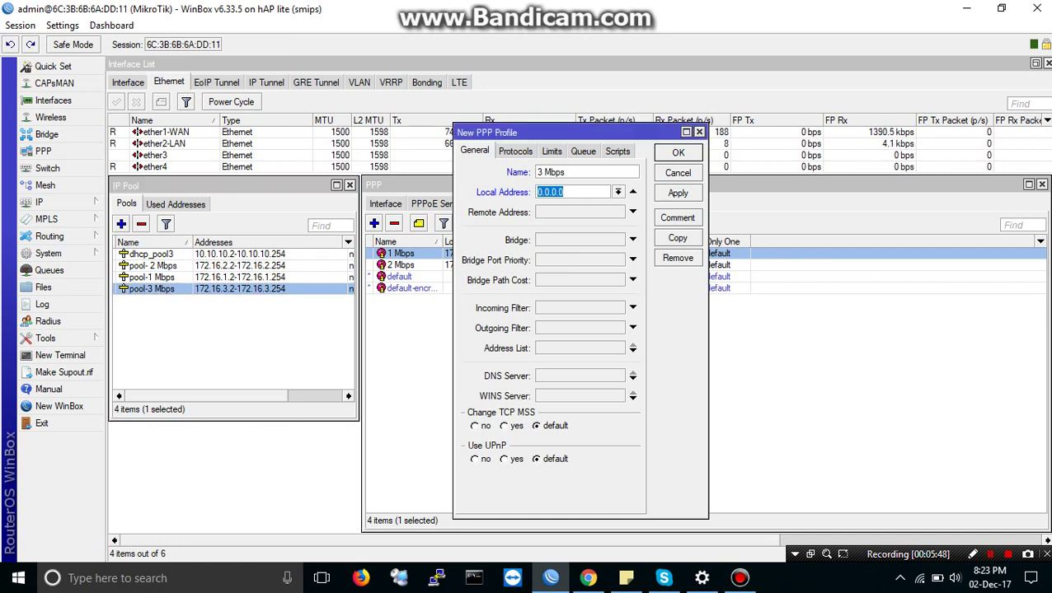
{"action": "type", "text": "172.16.3.1"}
{"action": "left_click", "coordinate": [633, 212]}
{"action": "left_click", "coordinate": [617, 212]}
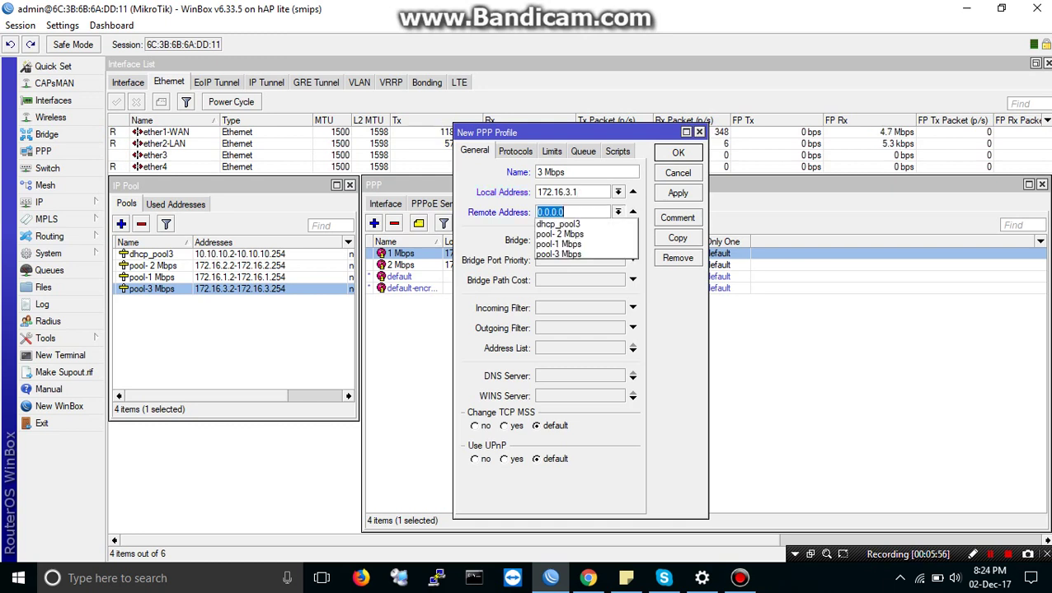
{"action": "key", "text": "Escape"}
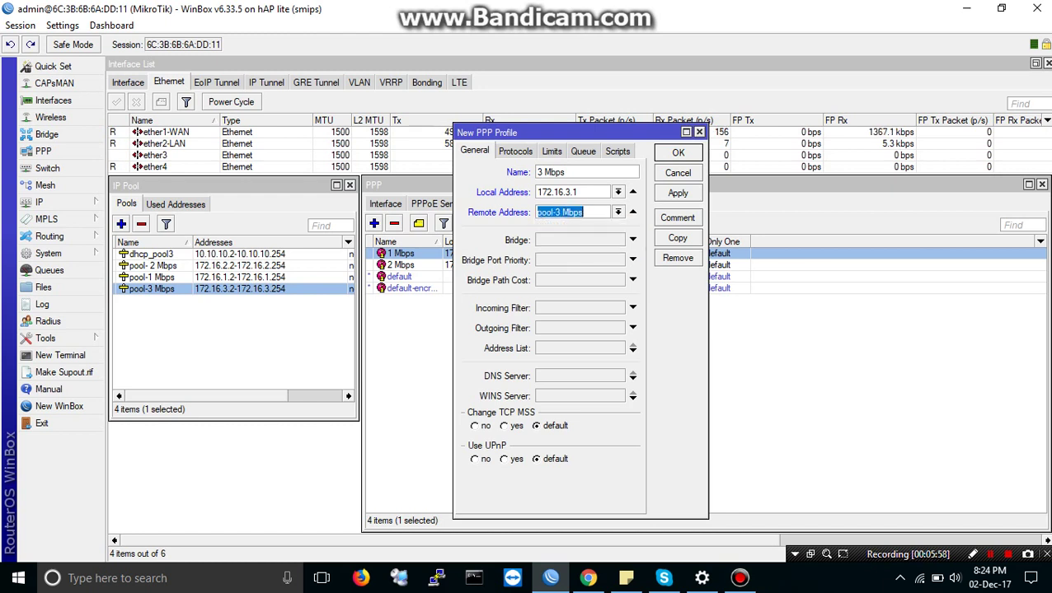
Step: Add DNS servers 8.8.8.8 and 8.8.4.4, then apply and close the 3 Mbps profile
{"action": "left_click", "coordinate": [632, 376]}
{"action": "type", "text": "8"}
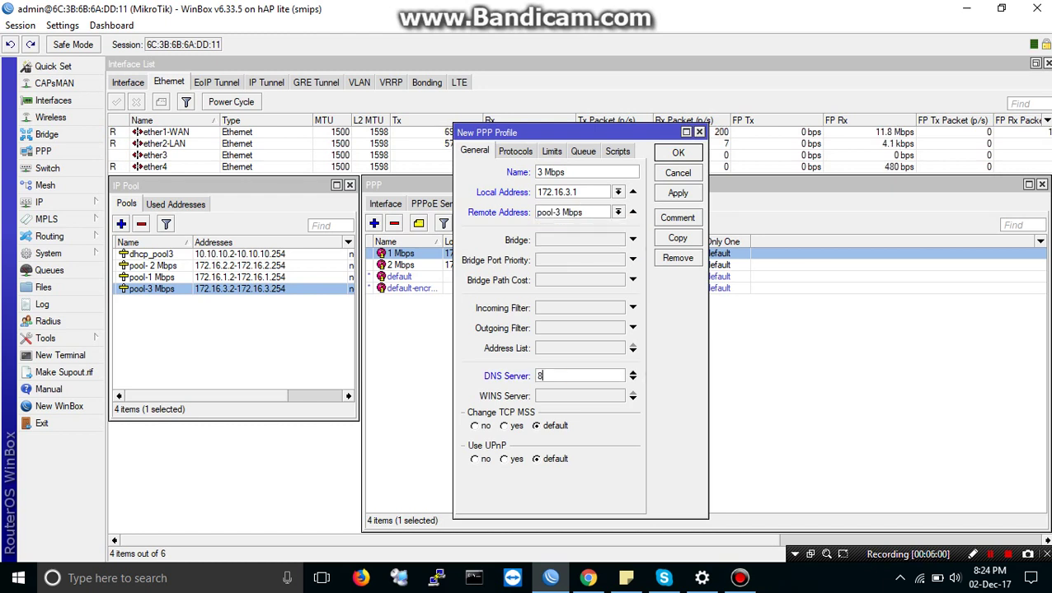
{"action": "type", "text": ".8.8.8"}
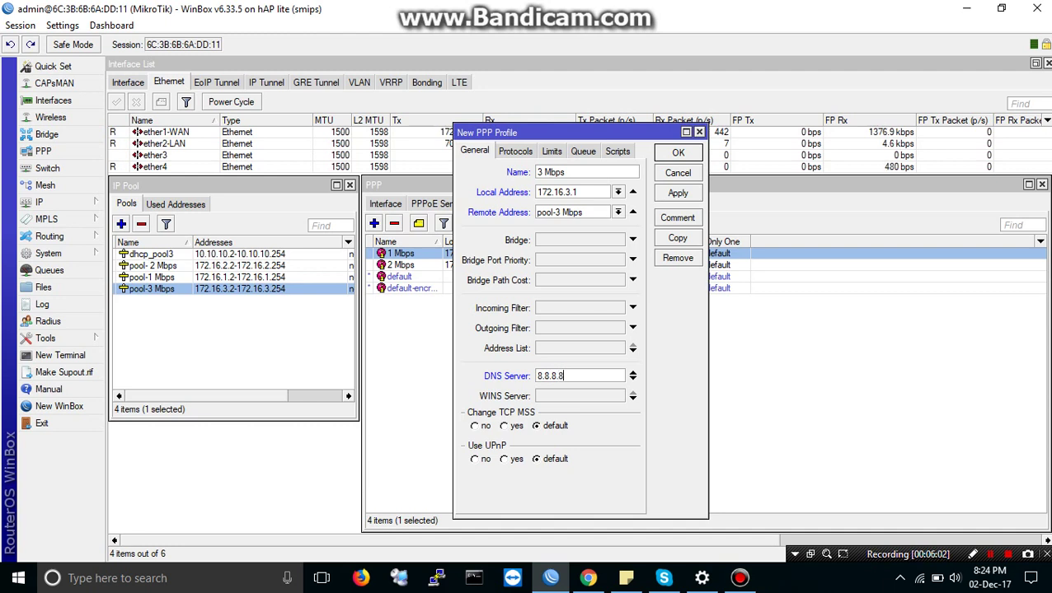
{"action": "left_click", "coordinate": [632, 379]}
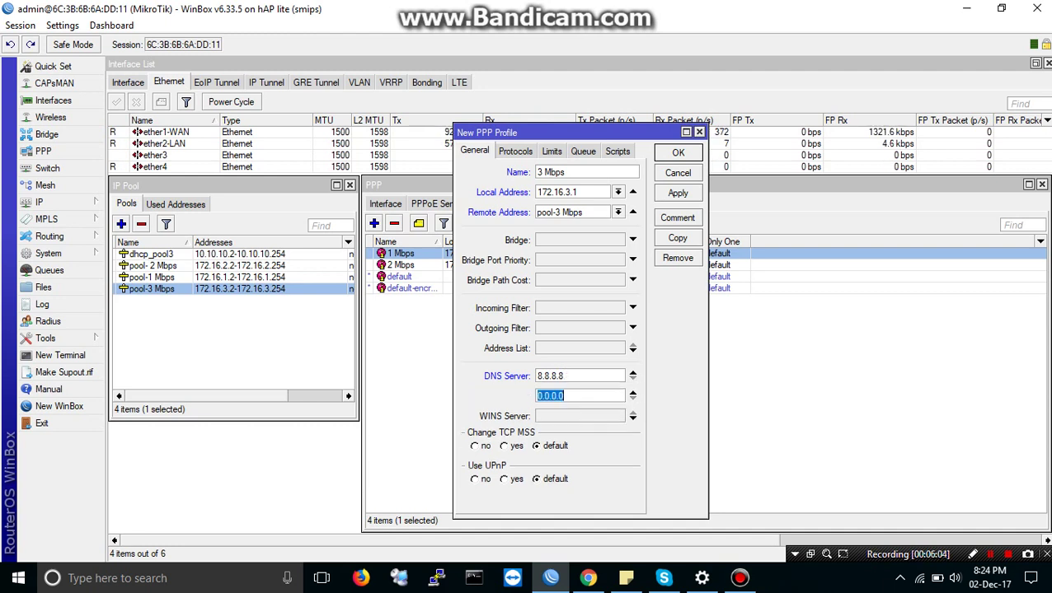
{"action": "type", "text": "8.8"}
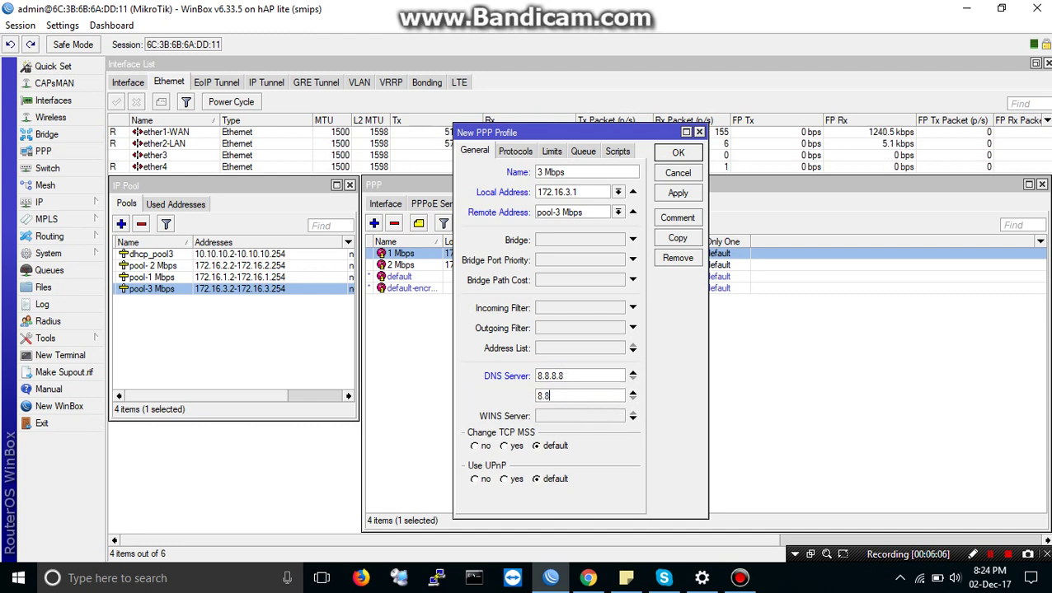
{"action": "type", "text": ".4.4"}
{"action": "left_click", "coordinate": [678, 193]}
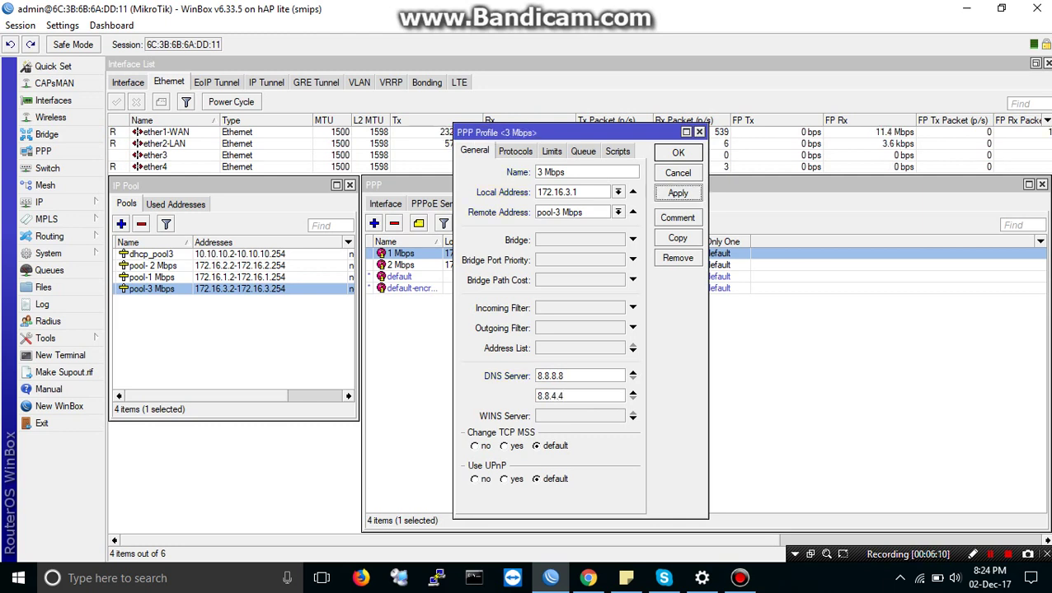
{"action": "key", "text": "Escape"}
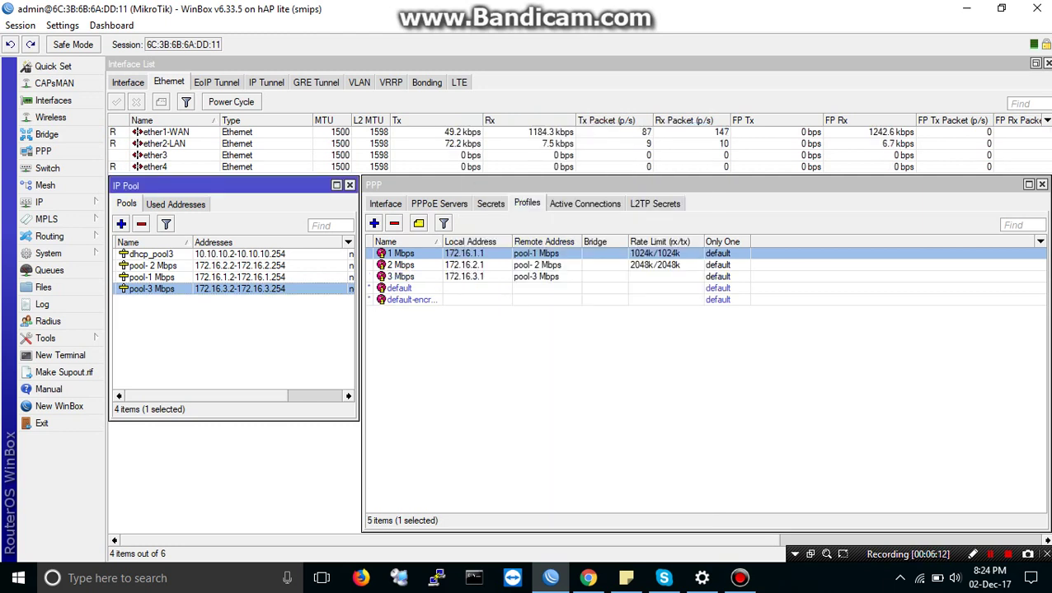
Step: Give the 3 Mbps PPP profile a 3096k/3096k rate limit on its Limits tab
{"action": "left_click", "coordinate": [403, 276]}
{"action": "left_click", "coordinate": [402, 253]}
{"action": "left_click", "coordinate": [402, 265]}
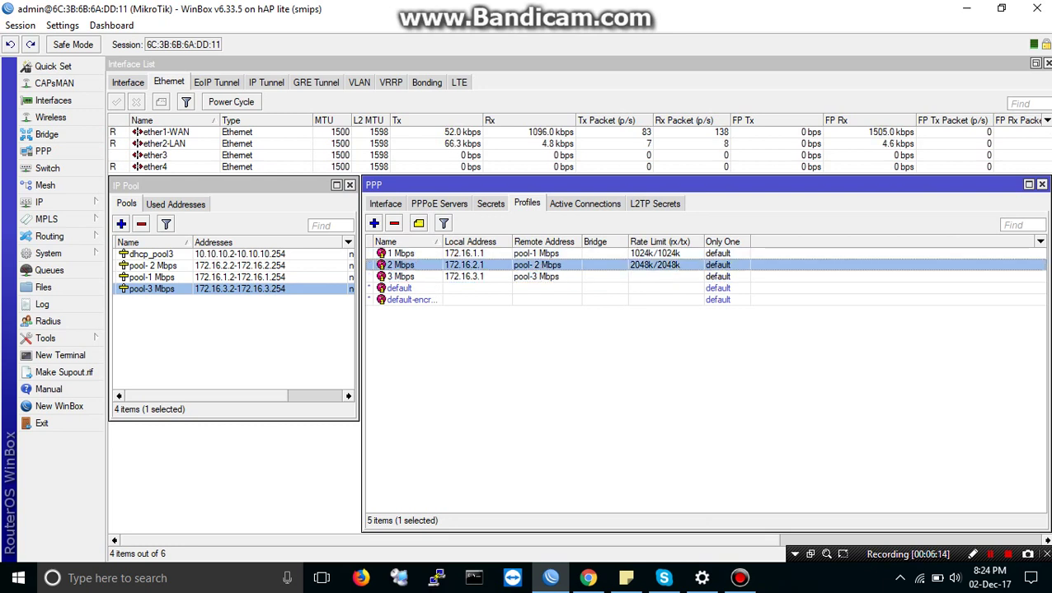
{"action": "left_click", "coordinate": [402, 277]}
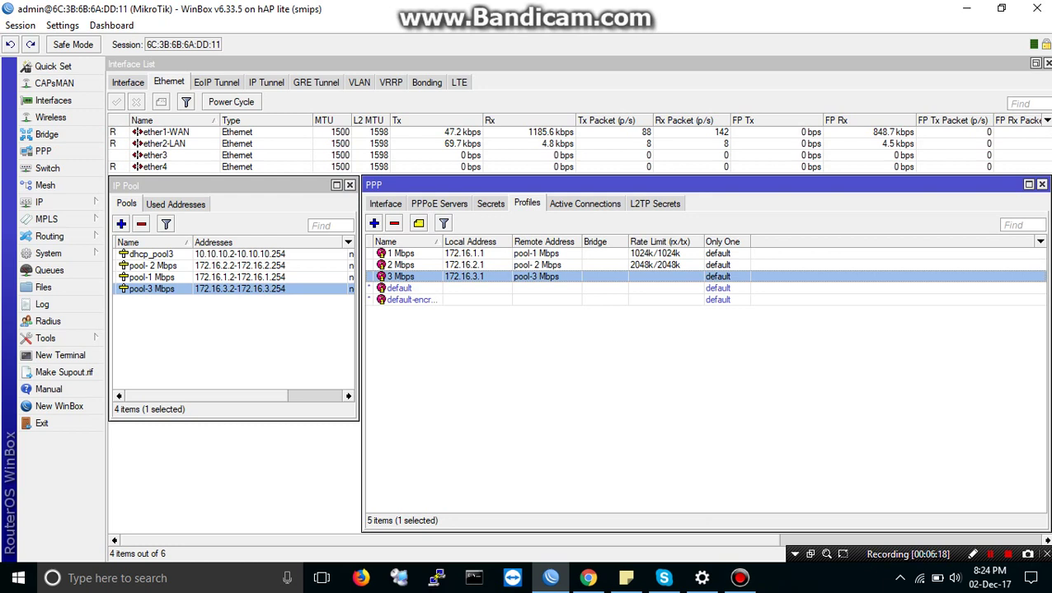
{"action": "key", "text": "Return"}
{"action": "left_click", "coordinate": [552, 151]}
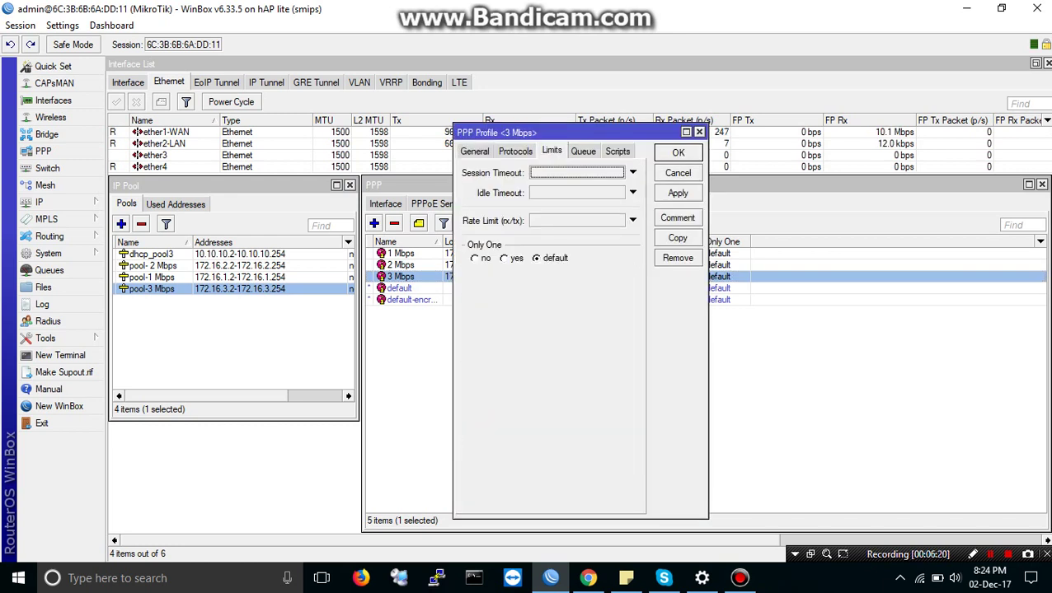
{"action": "left_click", "coordinate": [577, 220]}
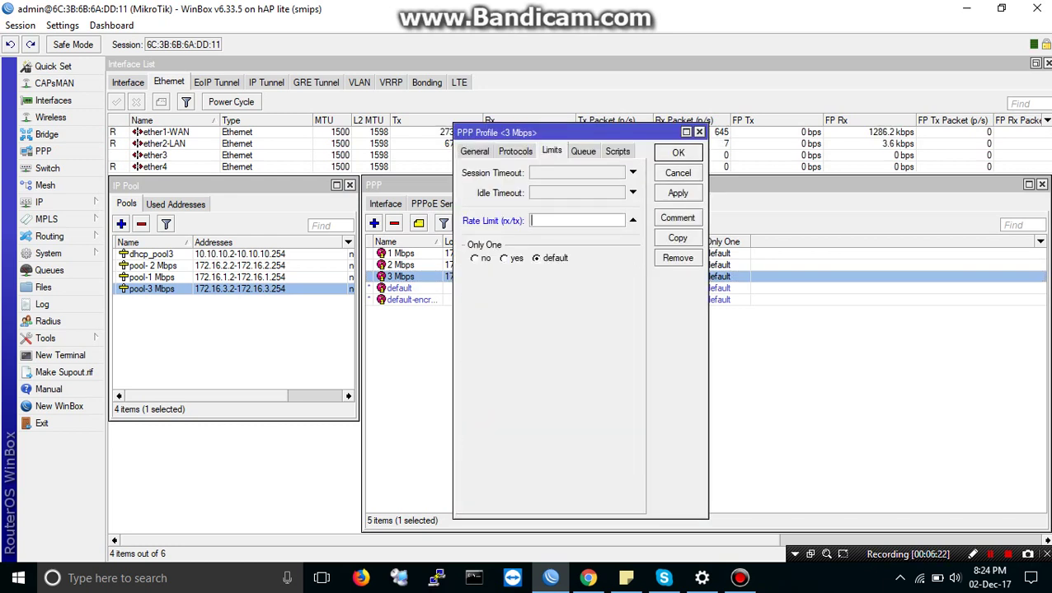
{"action": "type", "text": "3096"}
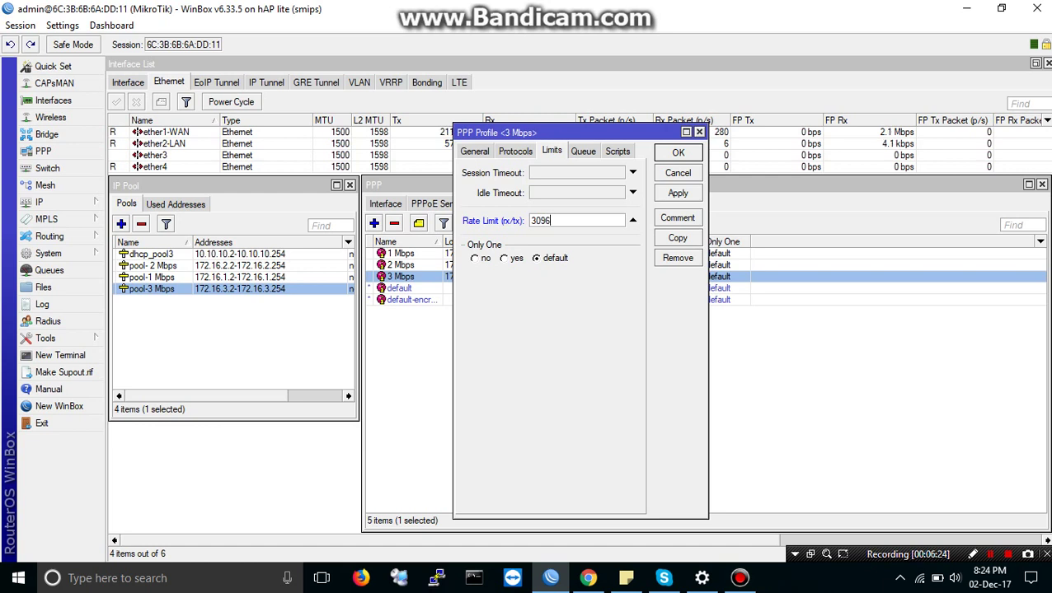
{"action": "type", "text": "k/30"}
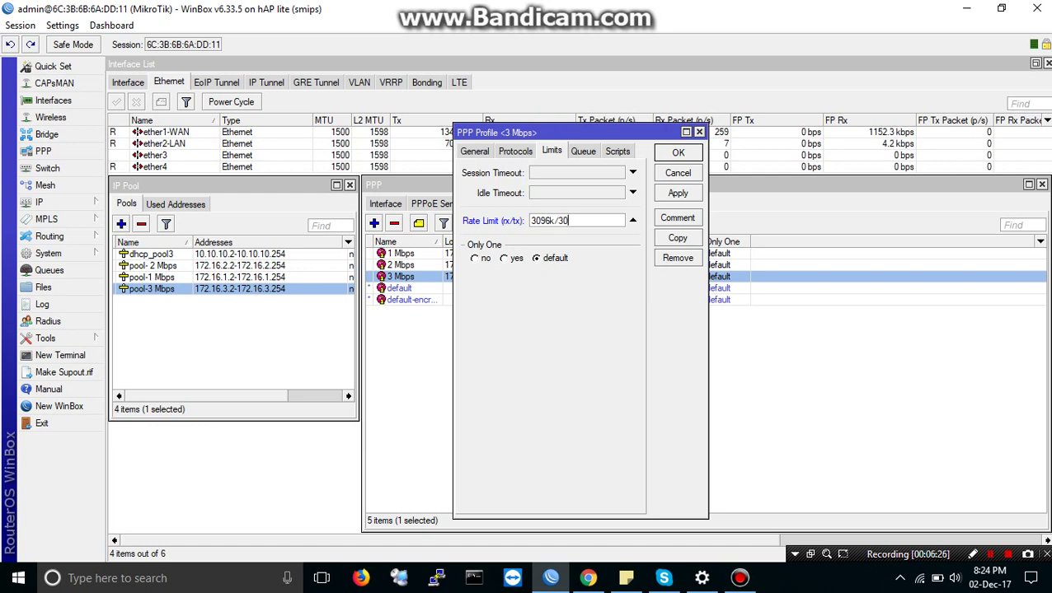
{"action": "type", "text": "96k"}
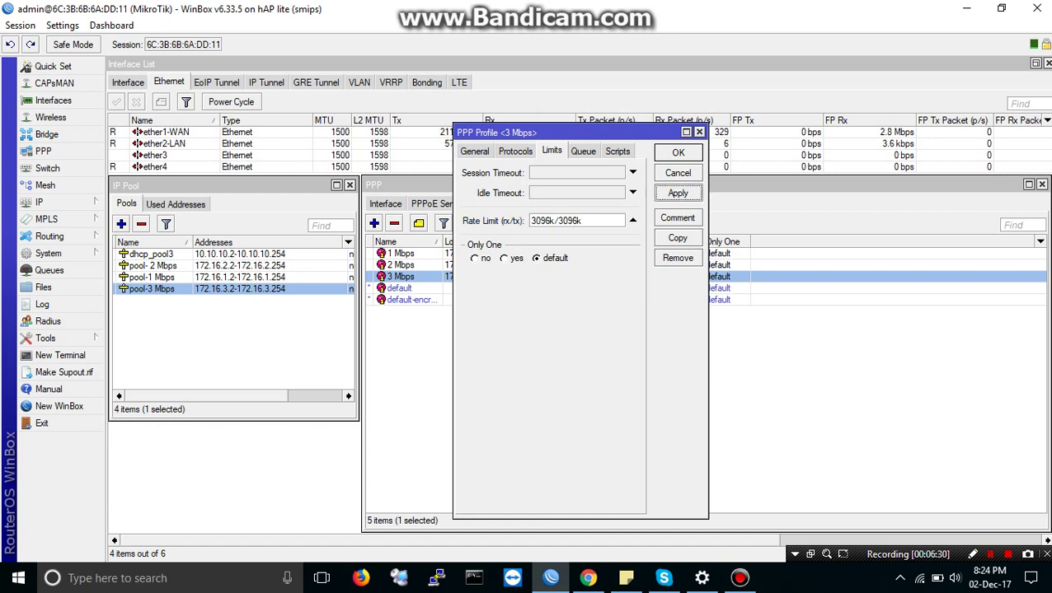
{"action": "left_click", "coordinate": [678, 153]}
{"action": "left_click", "coordinate": [400, 253]}
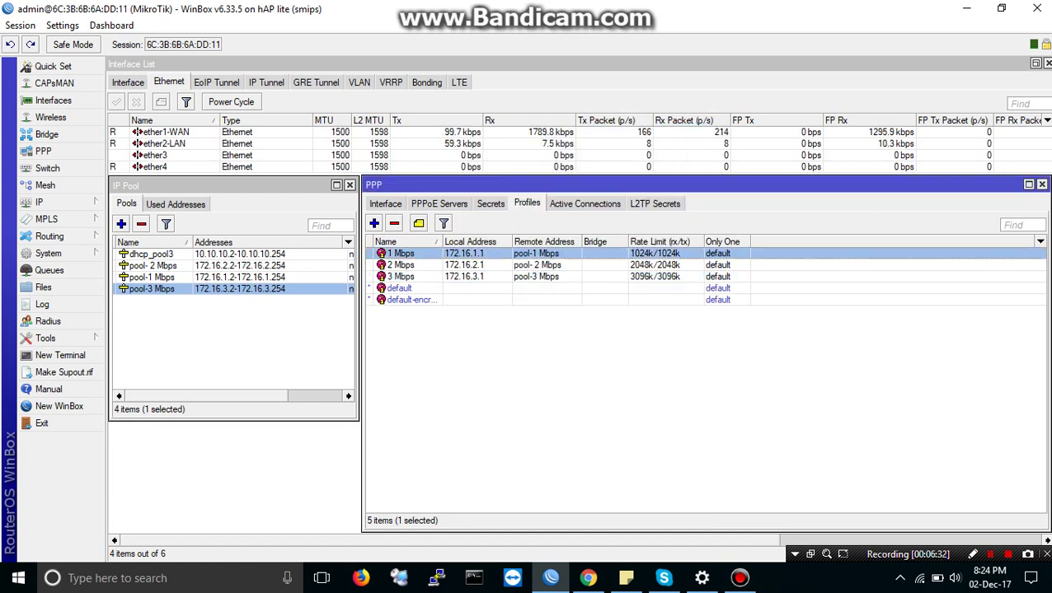
Step: Review the 1 Mbps, 2 Mbps and 3 Mbps entries in the PPP profiles list
{"action": "key", "text": "Down"}
{"action": "key", "text": "Down"}
{"action": "key", "text": "Home"}
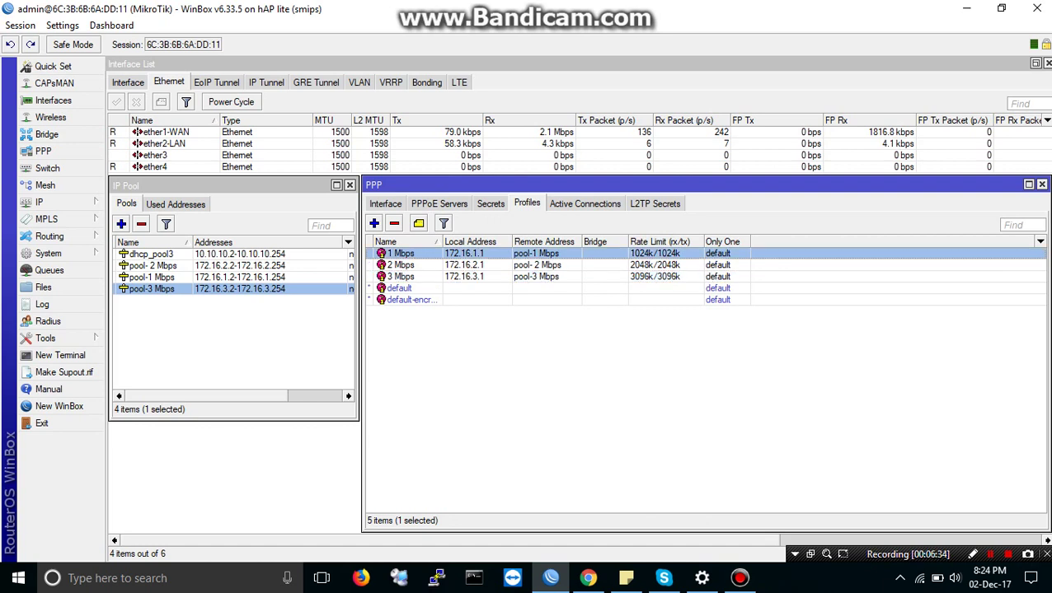
{"action": "left_click", "coordinate": [401, 264]}
{"action": "left_click", "coordinate": [401, 276]}
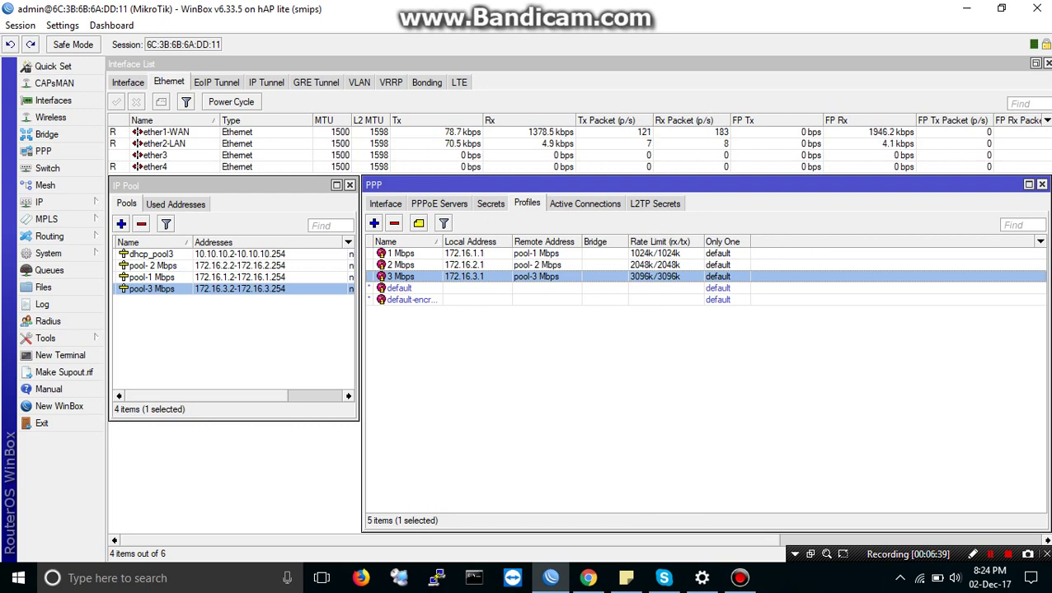
{"action": "left_click", "coordinate": [401, 253]}
{"action": "left_click", "coordinate": [400, 264]}
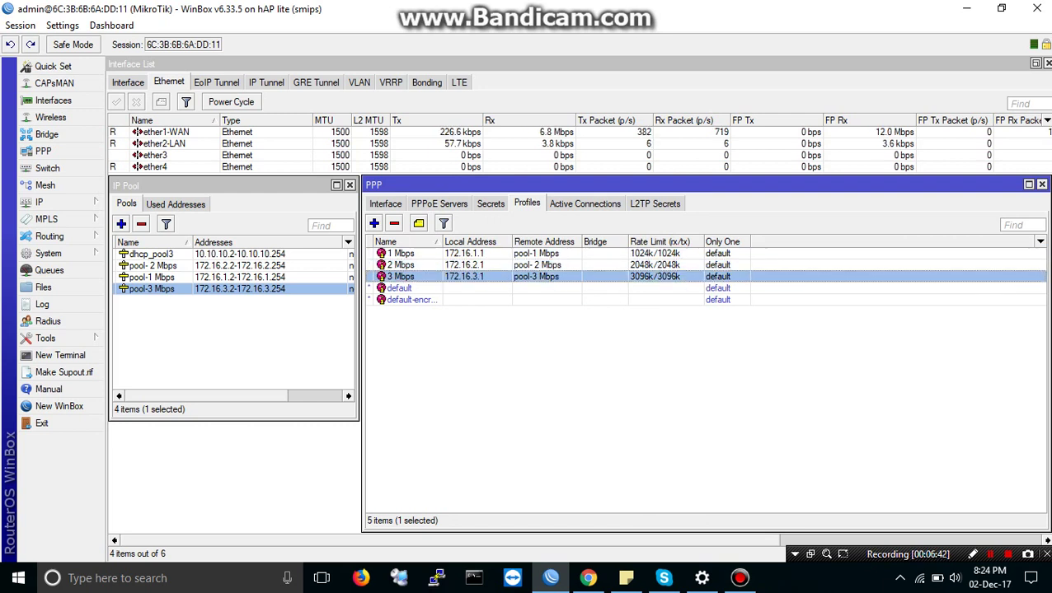
{"action": "left_click", "coordinate": [400, 277]}
Step: Arrange the IP Pool, PPP and interface windows with PPPoE Servers visible, and add a service
{"action": "left_click_drag", "start_coordinate": [231, 185], "coordinate": [229, 213]}
{"action": "left_click_drag", "start_coordinate": [577, 184], "coordinate": [573, 204]}
{"action": "left_click", "coordinate": [436, 222]}
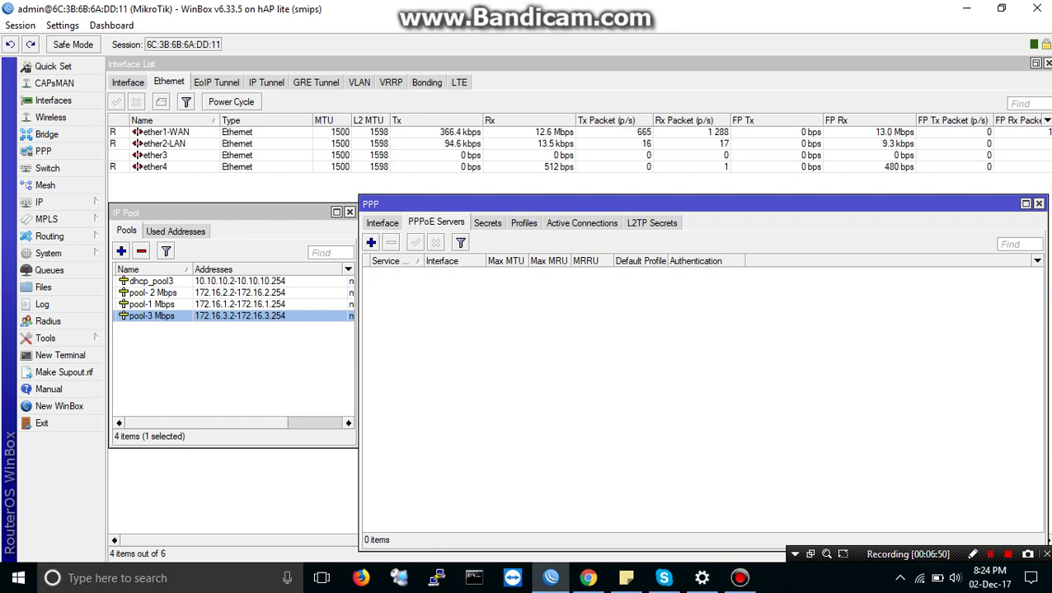
{"action": "left_click", "coordinate": [161, 143]}
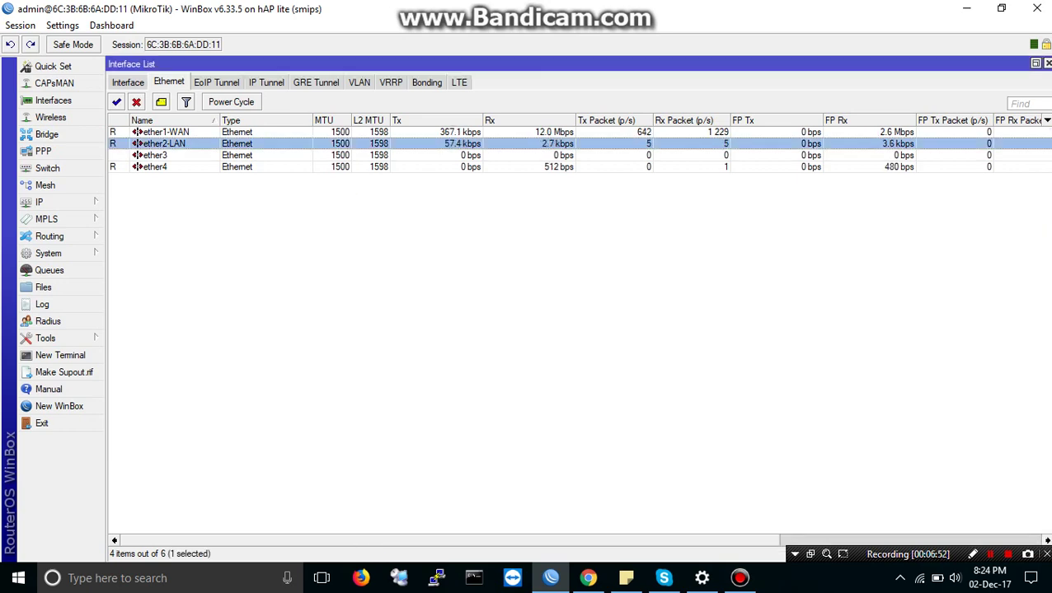
{"action": "left_click", "coordinate": [1036, 64]}
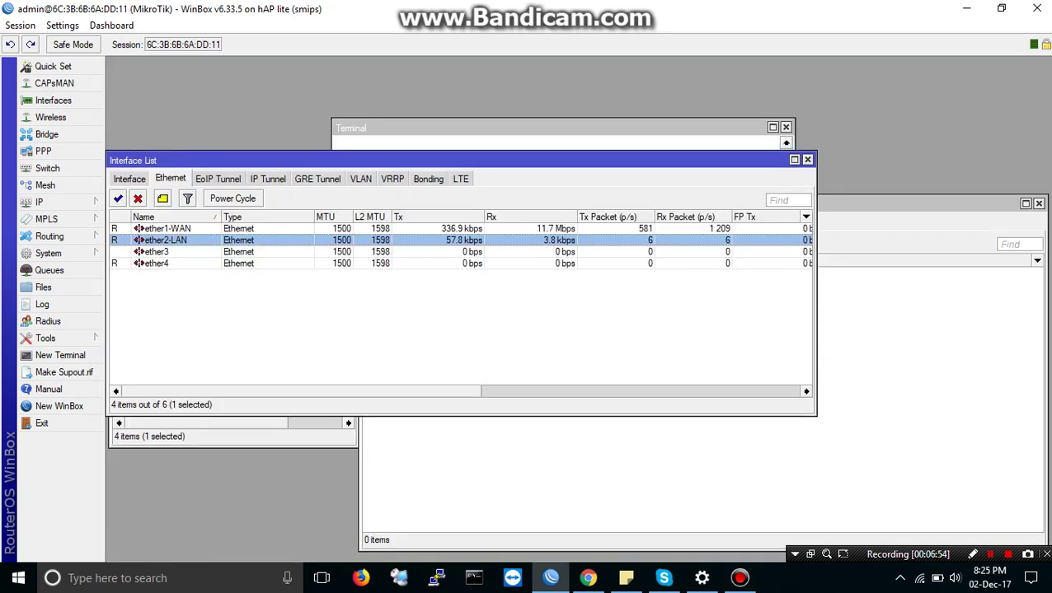
{"action": "left_click_drag", "start_coordinate": [461, 160], "coordinate": [533, 66]}
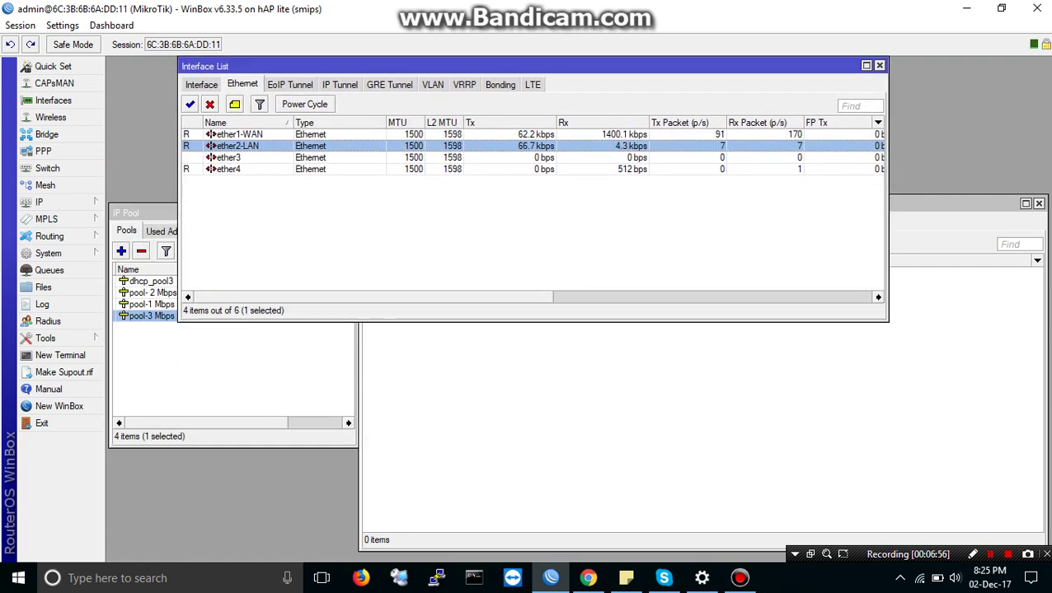
{"action": "left_click", "coordinate": [618, 203]}
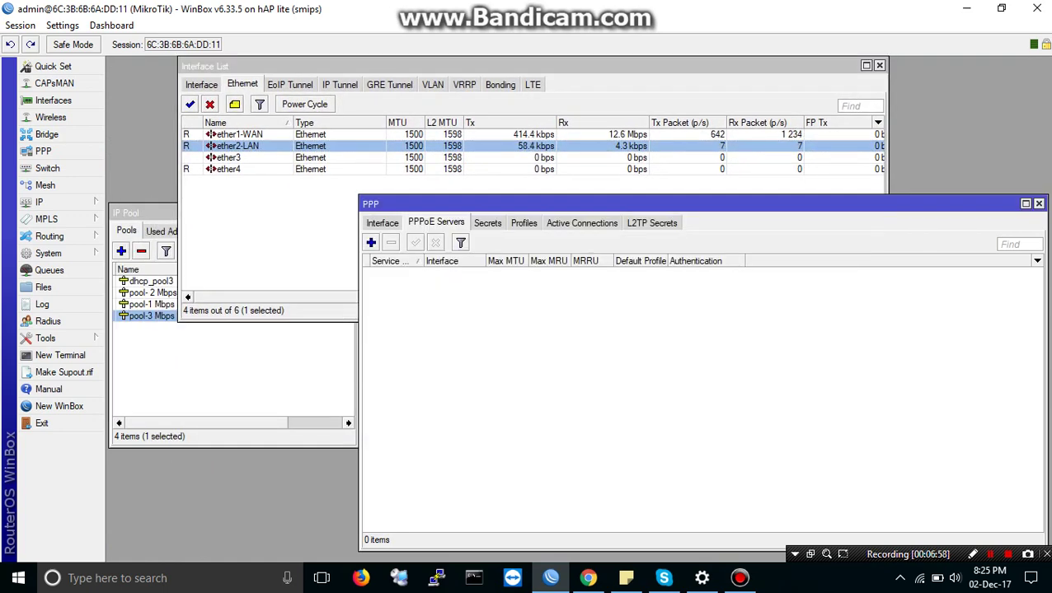
{"action": "left_click_drag", "start_coordinate": [618, 205], "coordinate": [613, 233]}
{"action": "left_click_drag", "start_coordinate": [527, 322], "coordinate": [528, 221]}
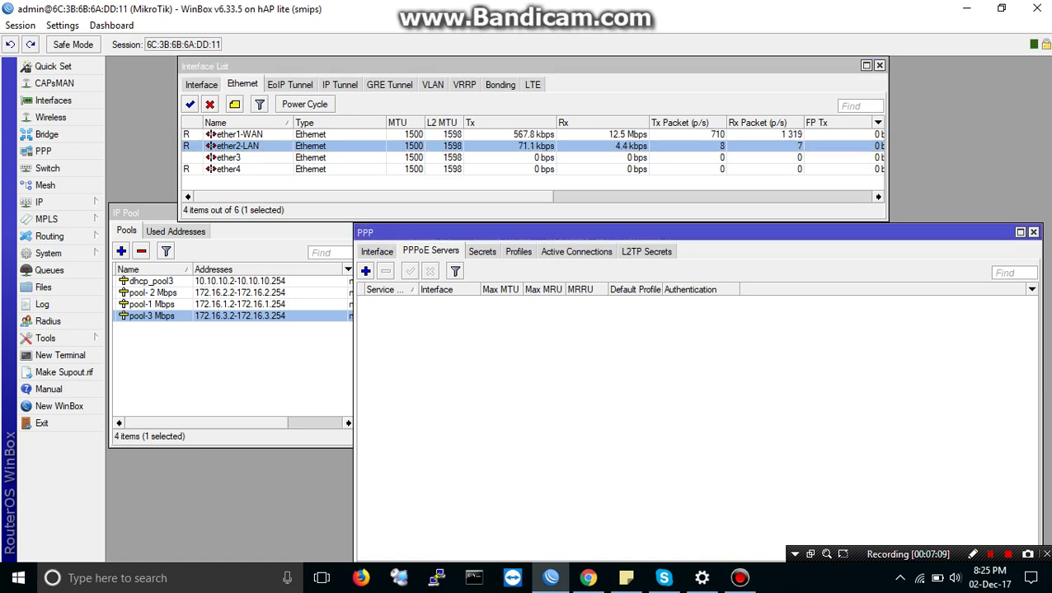
{"action": "left_click", "coordinate": [365, 271]}
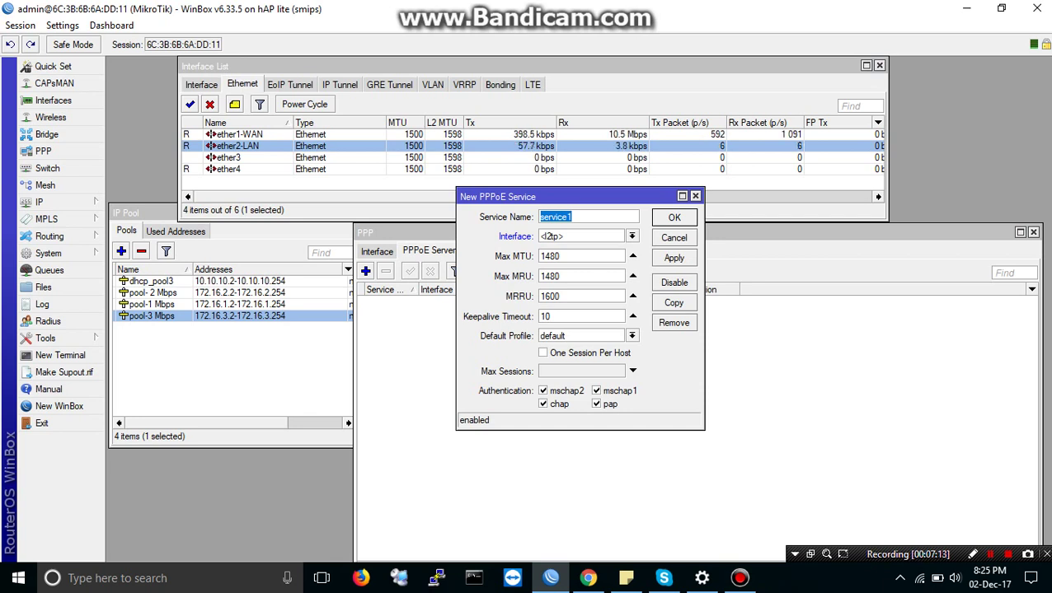
Step: Create PPPoE service1 on ether2-LAN with one session per host and mschap1/mschap2 disabled
{"action": "left_click", "coordinate": [631, 237]}
{"action": "key", "text": "Down"}
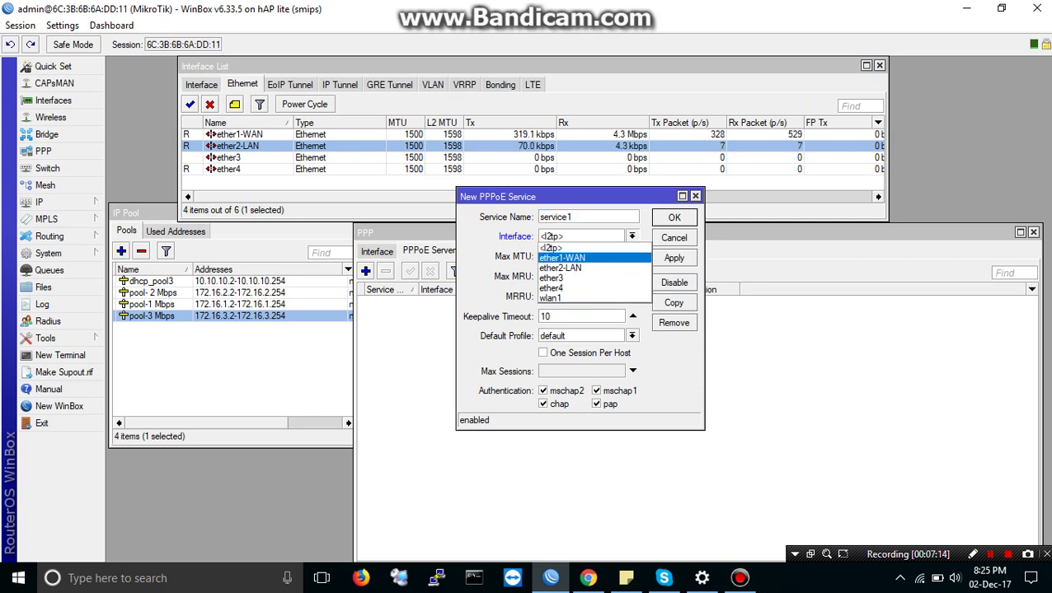
{"action": "key", "text": "Down"}
{"action": "key", "text": "Return"}
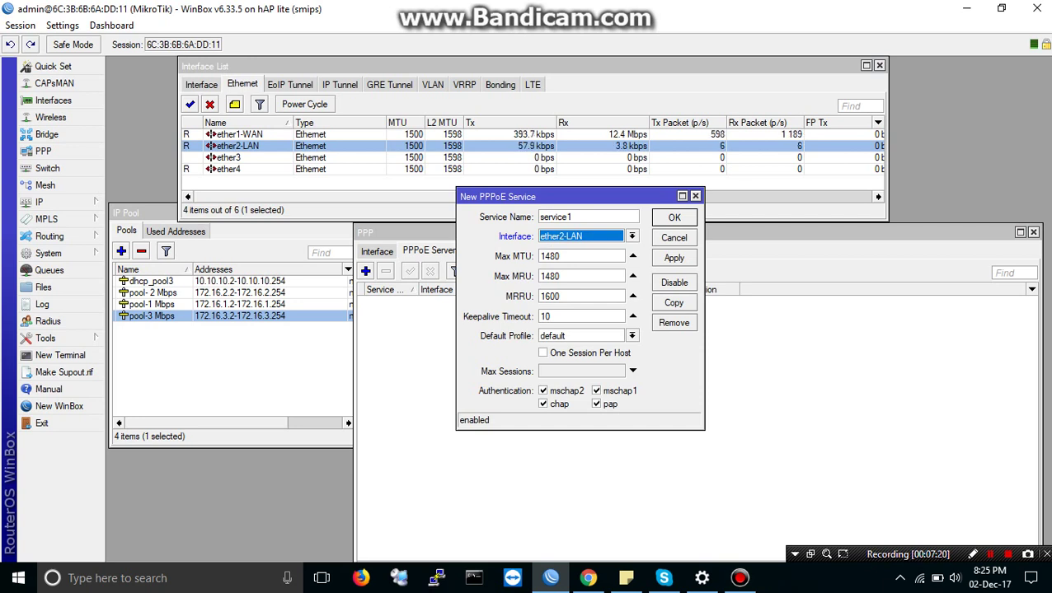
{"action": "left_click", "coordinate": [543, 353]}
{"action": "left_click", "coordinate": [596, 390]}
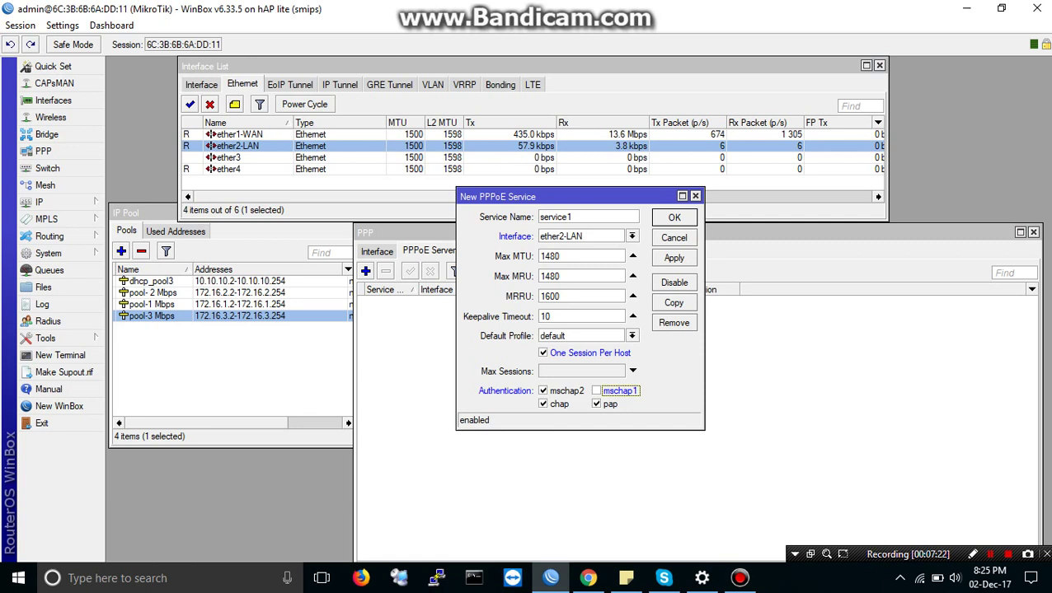
{"action": "left_click", "coordinate": [543, 391]}
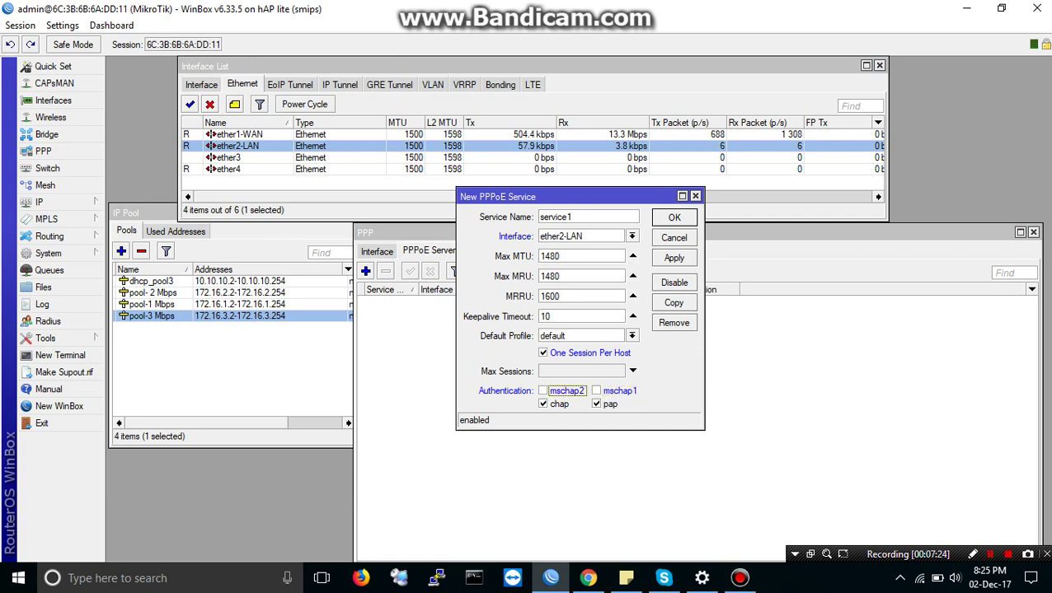
{"action": "left_click", "coordinate": [674, 216]}
Step: Review service1's settings, then switch to the PPP Secrets list
{"action": "left_click", "coordinate": [389, 301]}
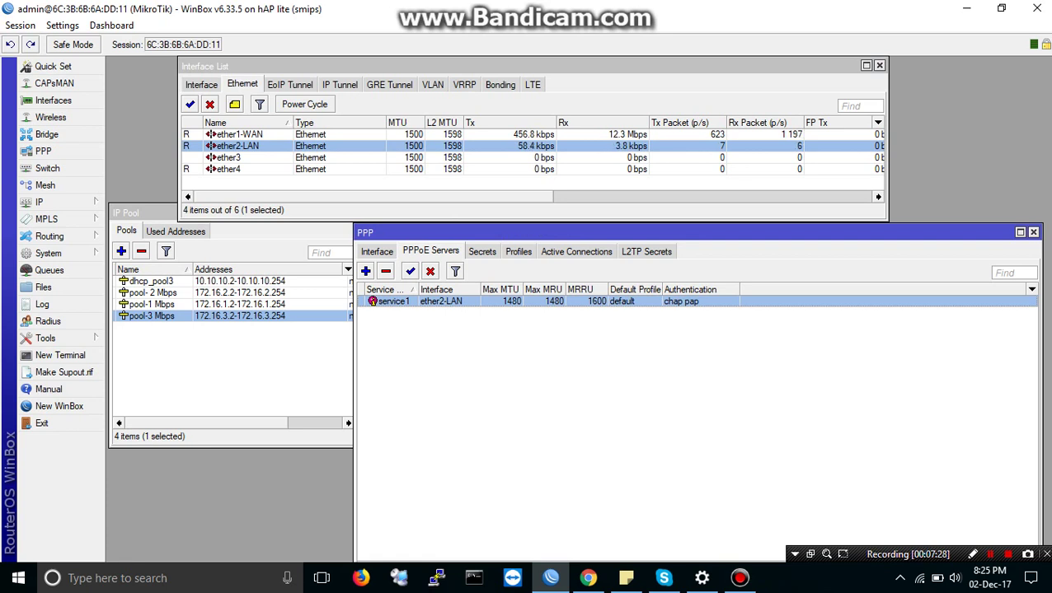
{"action": "key", "text": "Return"}
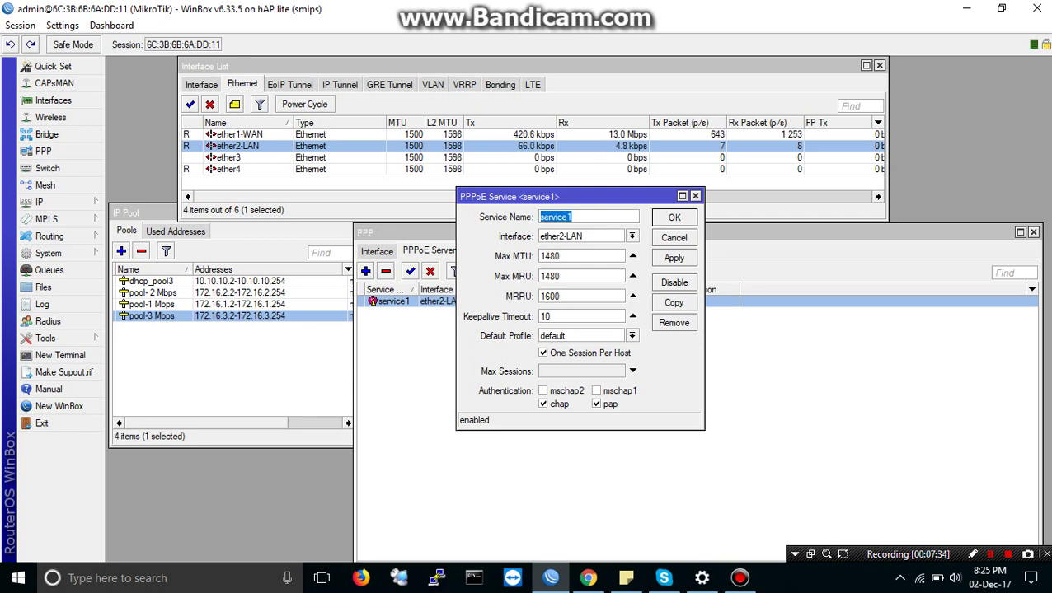
{"action": "key", "text": "Return"}
{"action": "left_click", "coordinate": [482, 251]}
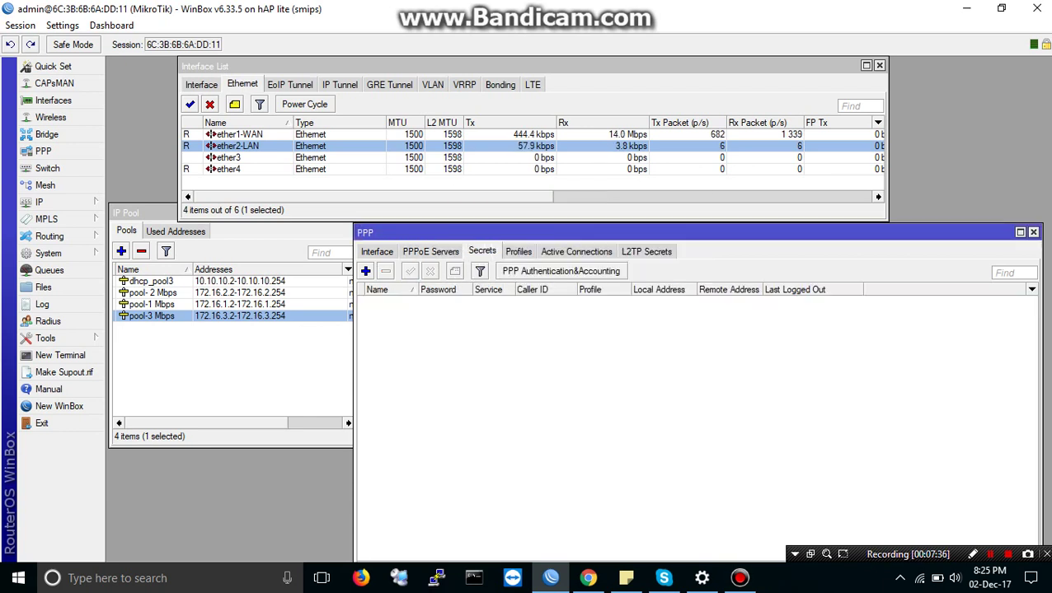
Step: Add a PPP secret with a user name and password, limited to the pppoe service
{"action": "left_click", "coordinate": [365, 271]}
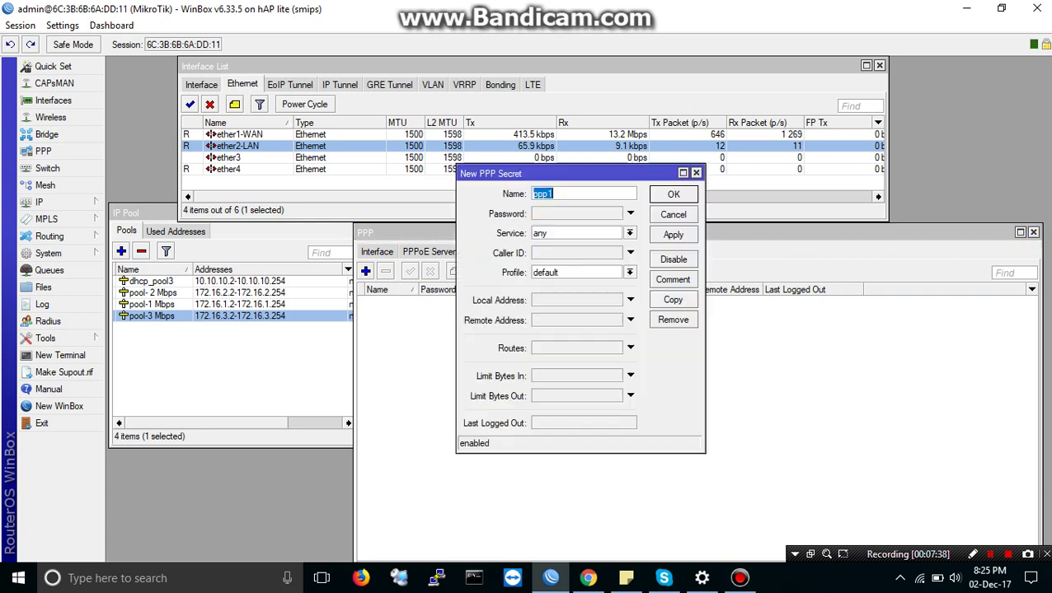
{"action": "type", "text": "12"}
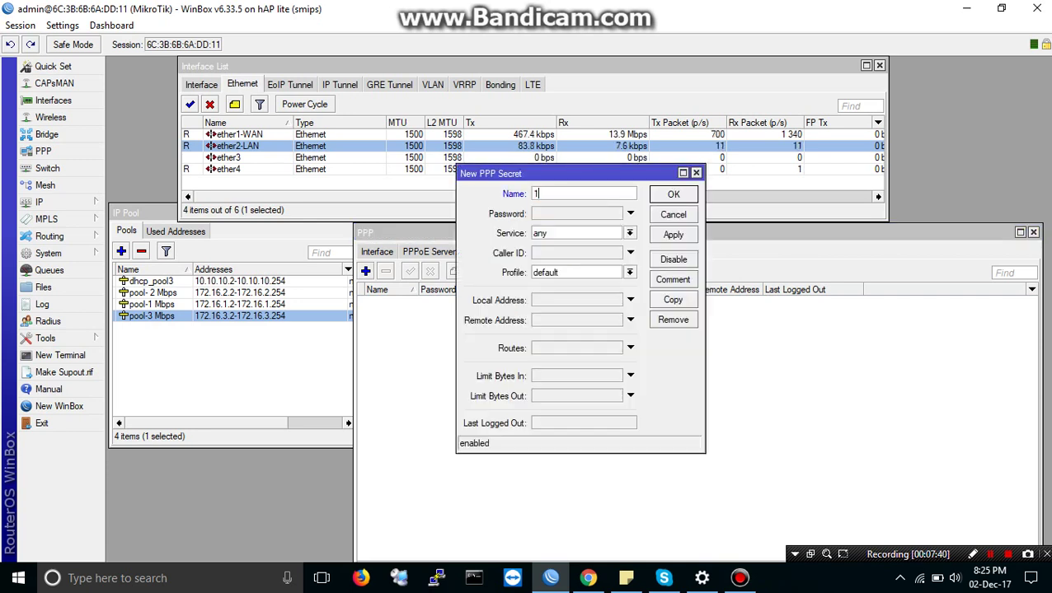
{"action": "type", "text": "345"}
{"action": "key", "text": "Tab"}
{"action": "type", "text": "12345"}
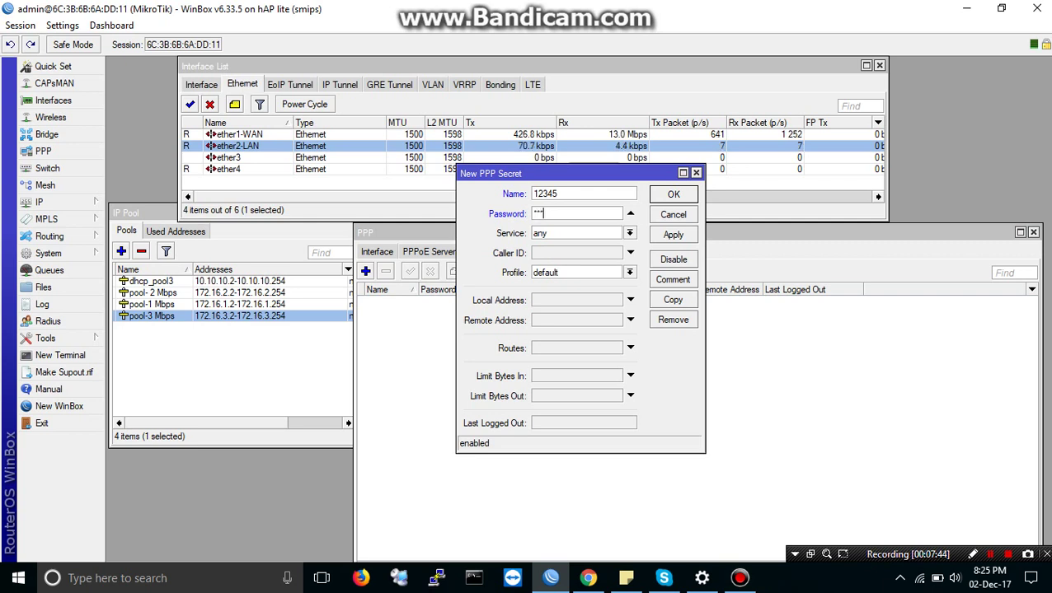
{"action": "left_click", "coordinate": [629, 233]}
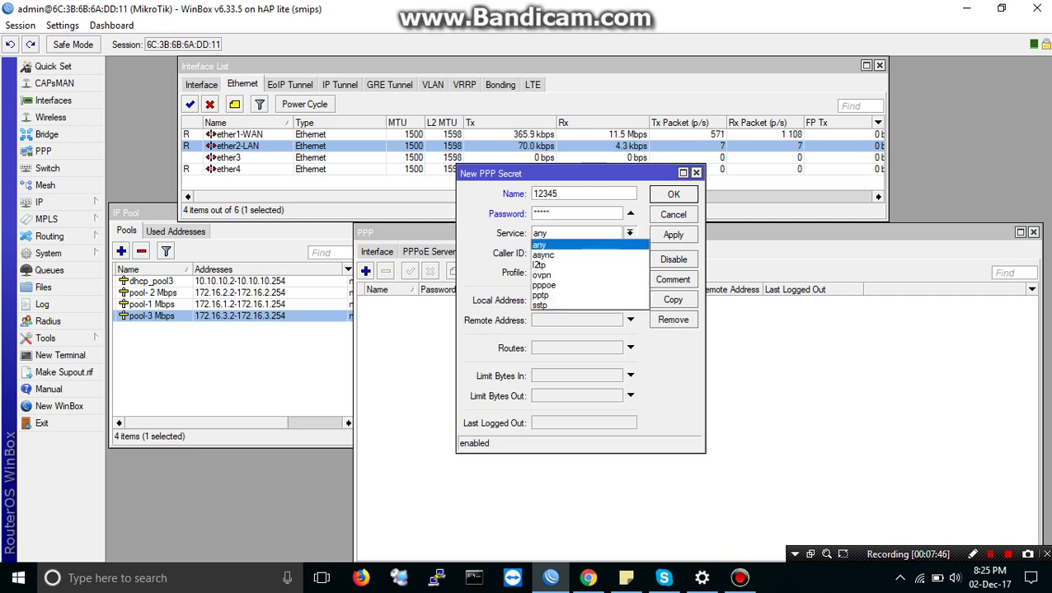
{"action": "key", "text": "Down"}
{"action": "key", "text": "Down"}
{"action": "key", "text": "Down"}
{"action": "key", "text": "Down"}
{"action": "key", "text": "Return"}
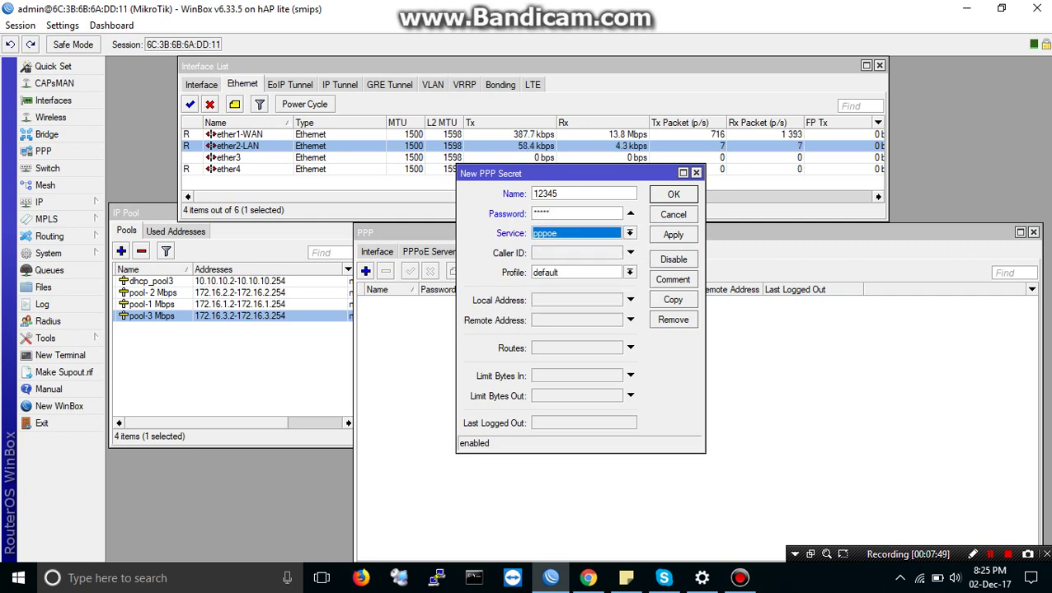
Step: Assign the 1 Mbps profile to the secret and show passwords as plain text
{"action": "key", "text": "Tab"}
{"action": "key", "text": "Tab"}
{"action": "key", "text": "alt+Down"}
{"action": "key", "text": "Up"}
{"action": "key", "text": "Up"}
{"action": "key", "text": "Up"}
{"action": "key", "text": "Down"}
{"action": "key", "text": "Up"}
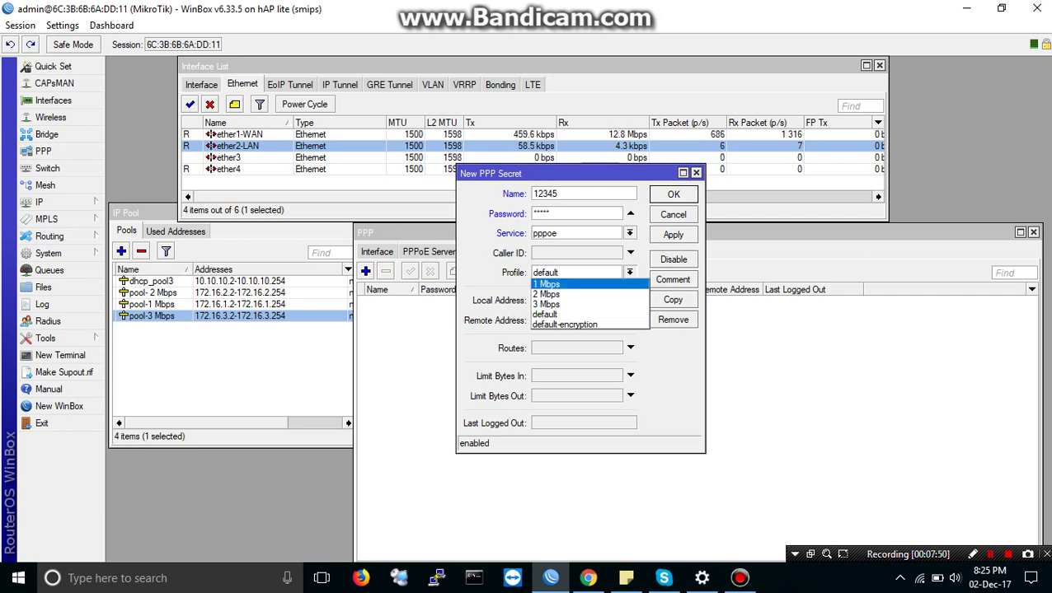
{"action": "key", "text": "Return"}
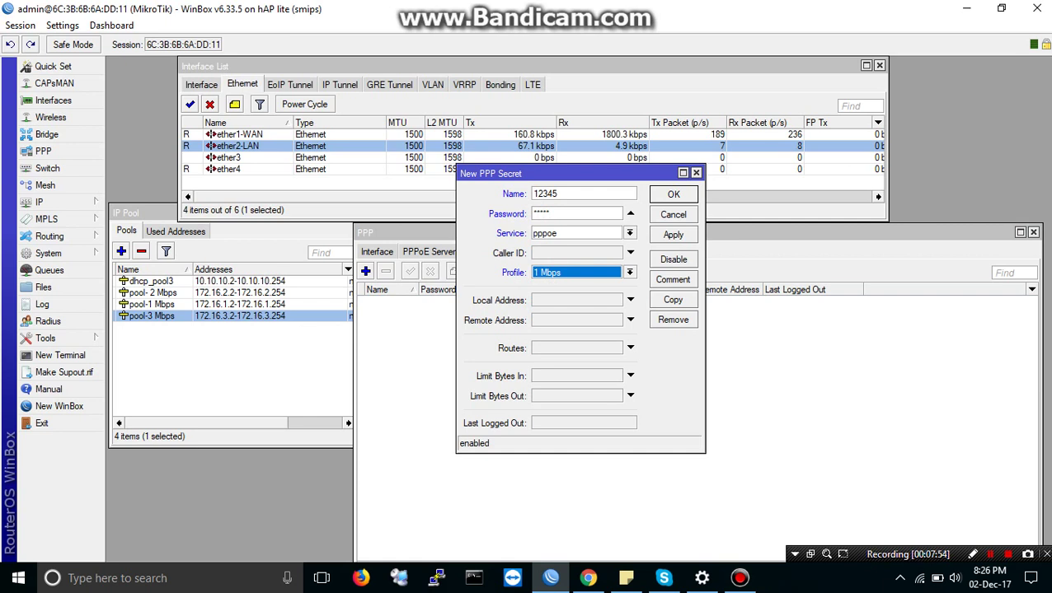
{"action": "left_click", "coordinate": [62, 25]}
{"action": "left_click", "coordinate": [83, 55]}
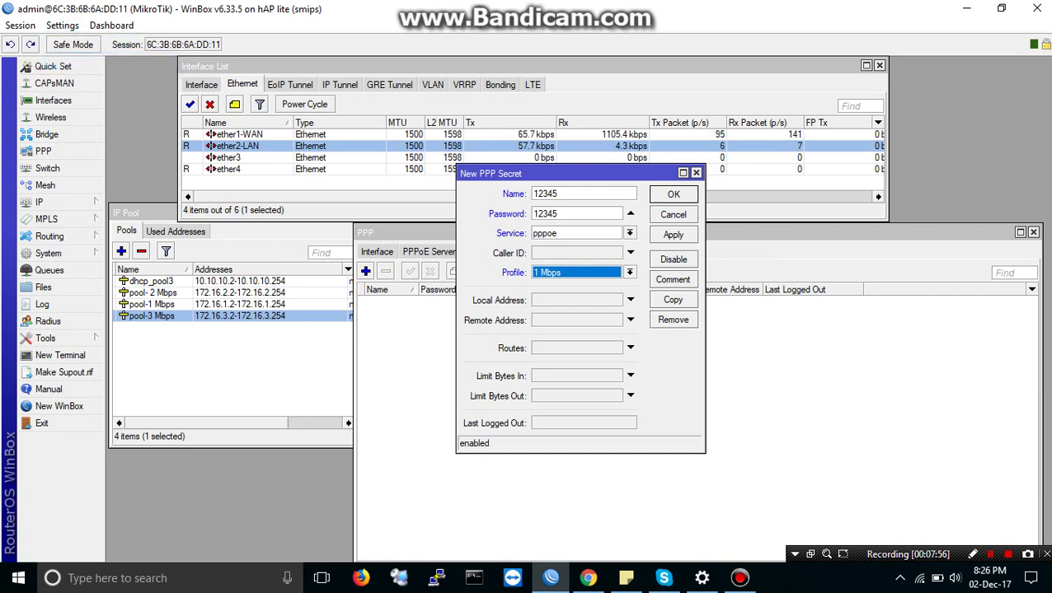
Step: Apply and close the new secret, then switch to the Windows dial-up settings
{"action": "left_click", "coordinate": [674, 235]}
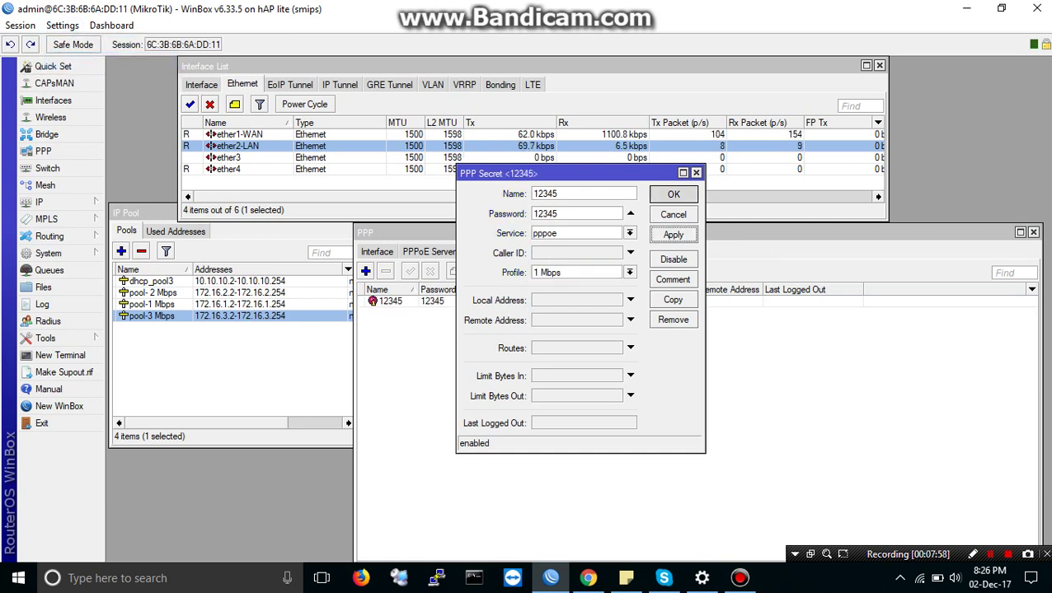
{"action": "key", "text": "Return"}
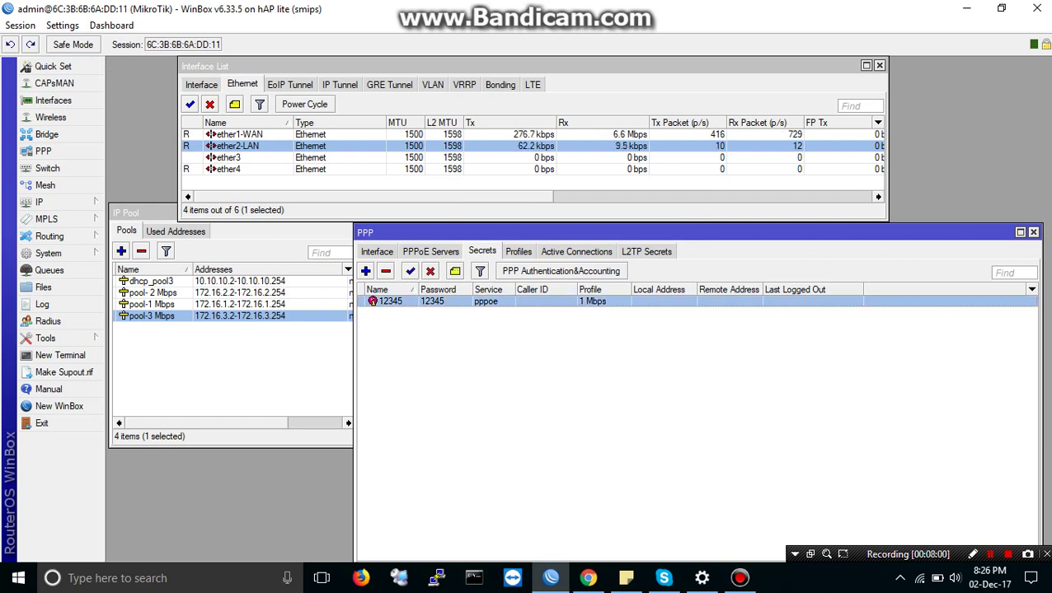
{"action": "left_click", "coordinate": [692, 412]}
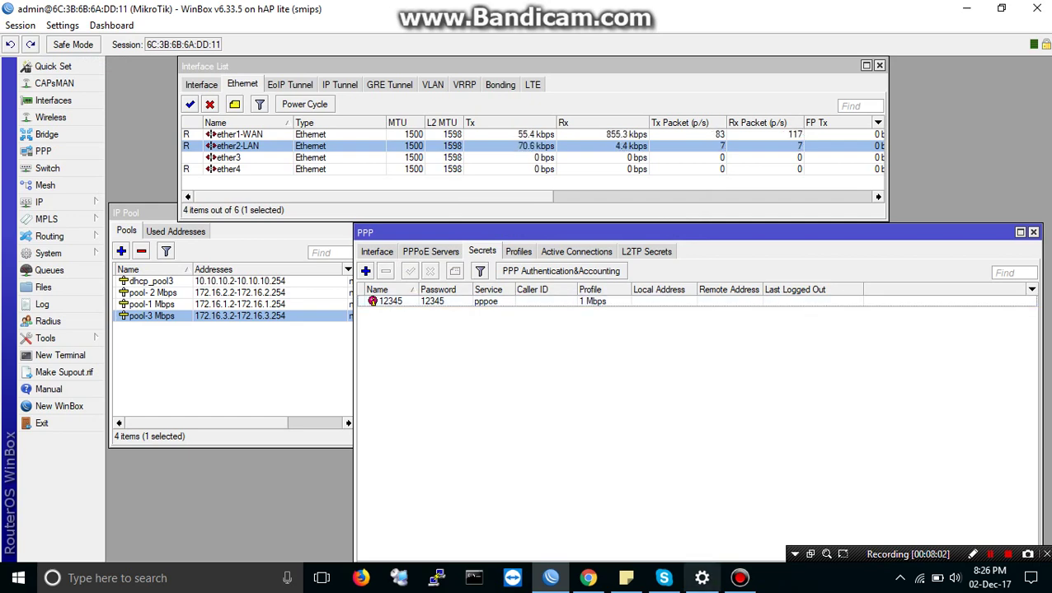
{"action": "key", "text": "alt+Tab"}
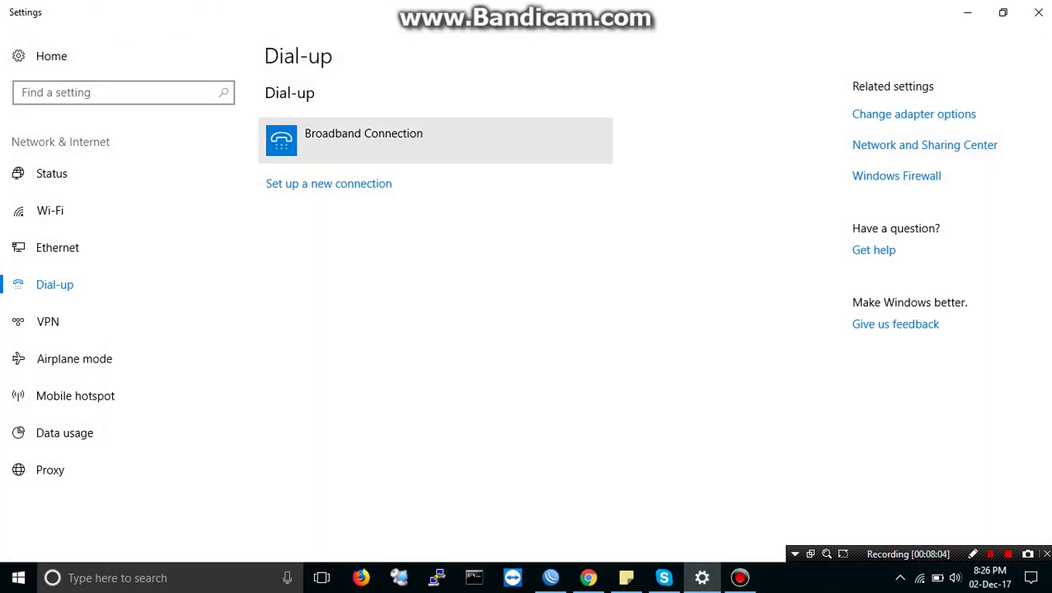
Step: Connect the Broadband Connection dial-up, signing in with the PPP user name and password
{"action": "left_click", "coordinate": [363, 138]}
{"action": "key", "text": "Return"}
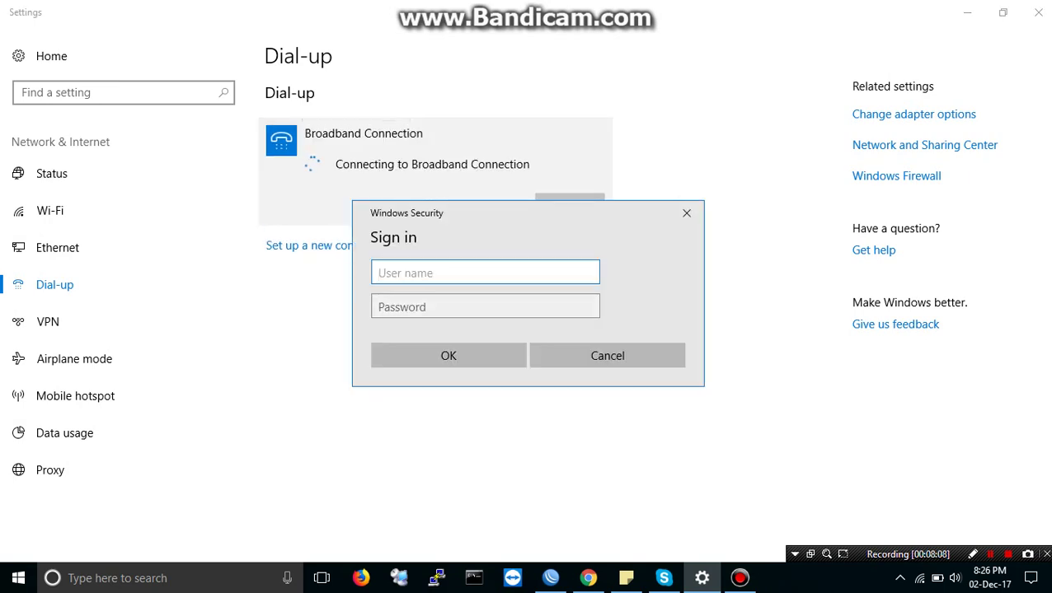
{"action": "type", "text": "12345"}
{"action": "key", "text": "Tab"}
{"action": "type", "text": "12345"}
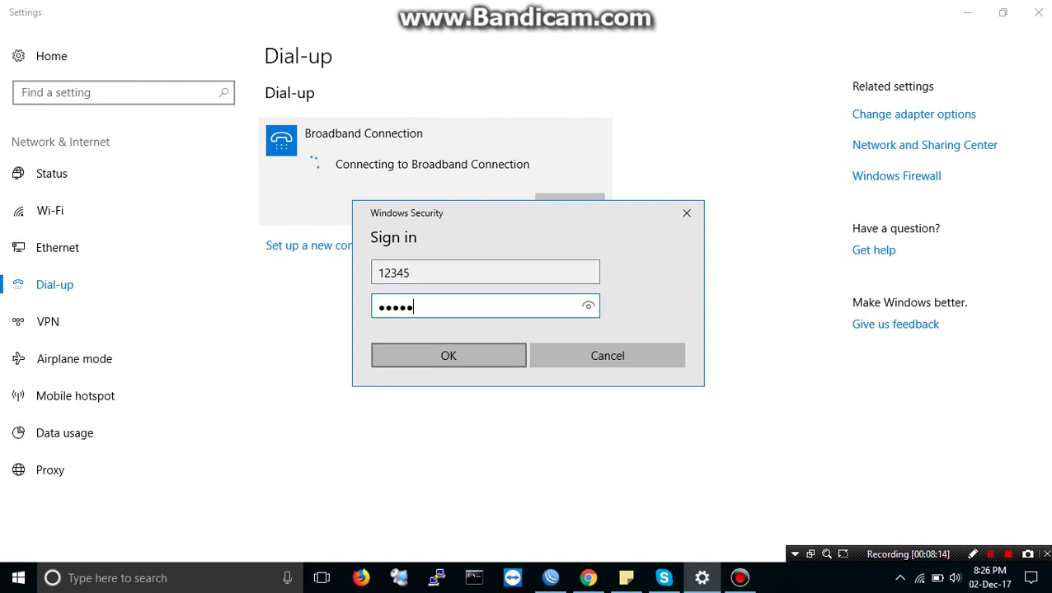
{"action": "key", "text": "Return"}
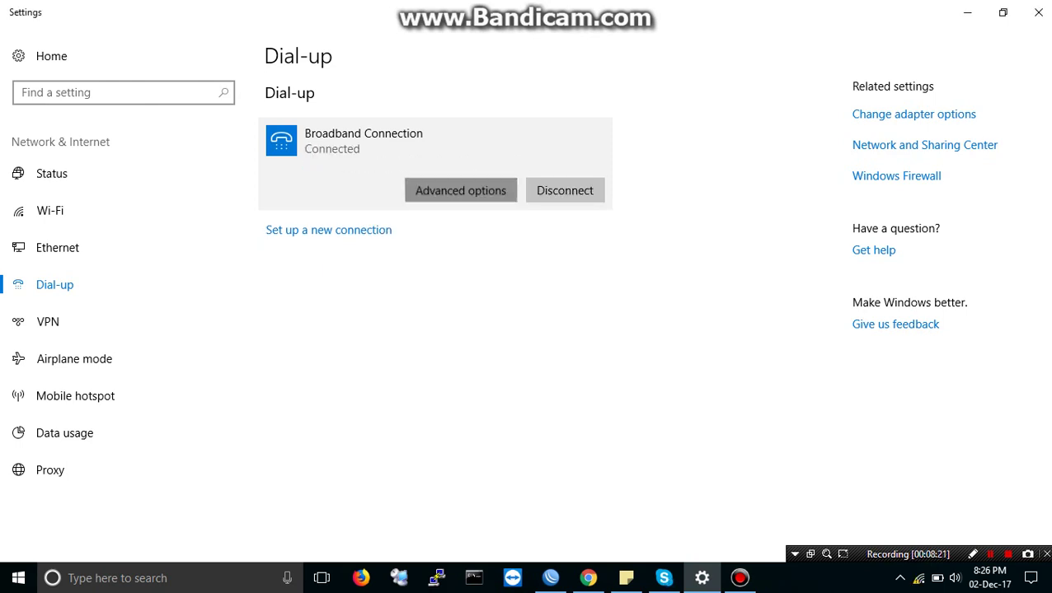
Step: Review the connection's advanced options, reconnect WinBox, then go to the Ethernet settings page
{"action": "left_click", "coordinate": [460, 190]}
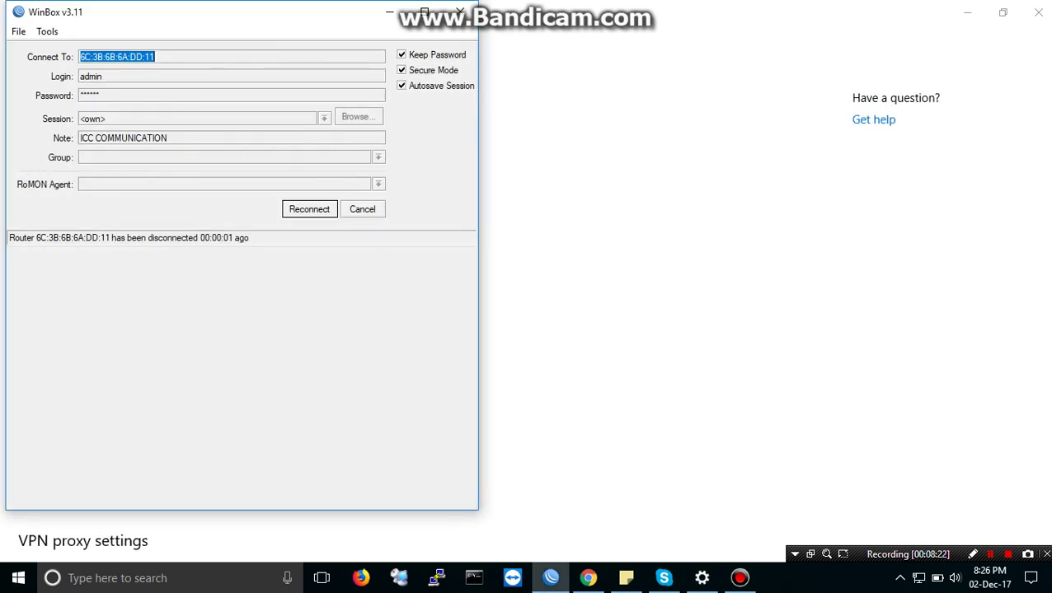
{"action": "key", "text": "Return"}
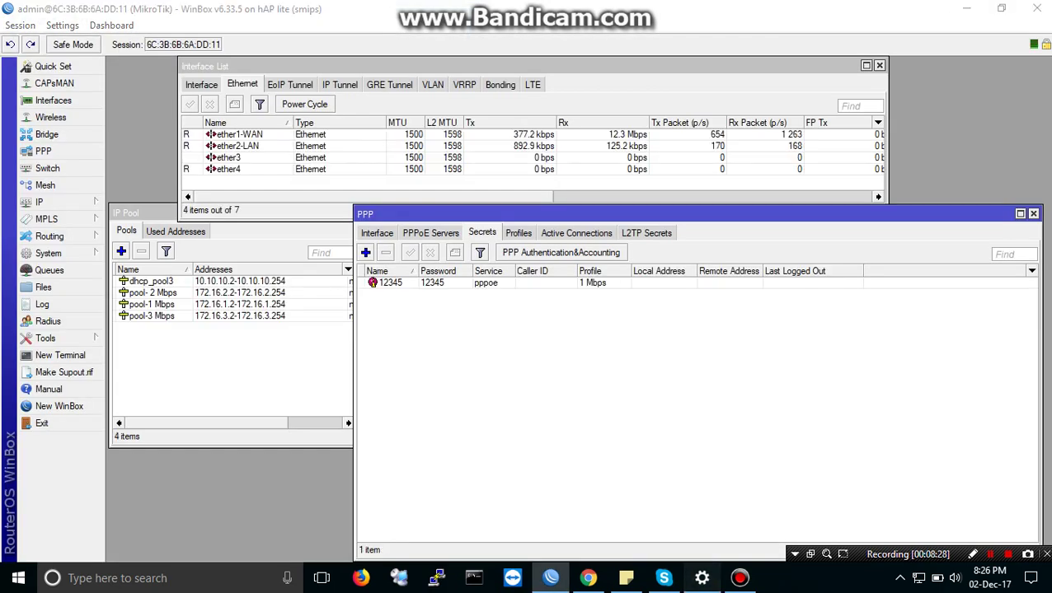
{"action": "key", "text": "alt+Tab"}
{"action": "scroll", "coordinate": [154, 315], "scroll_direction": "down", "scroll_amount": 3}
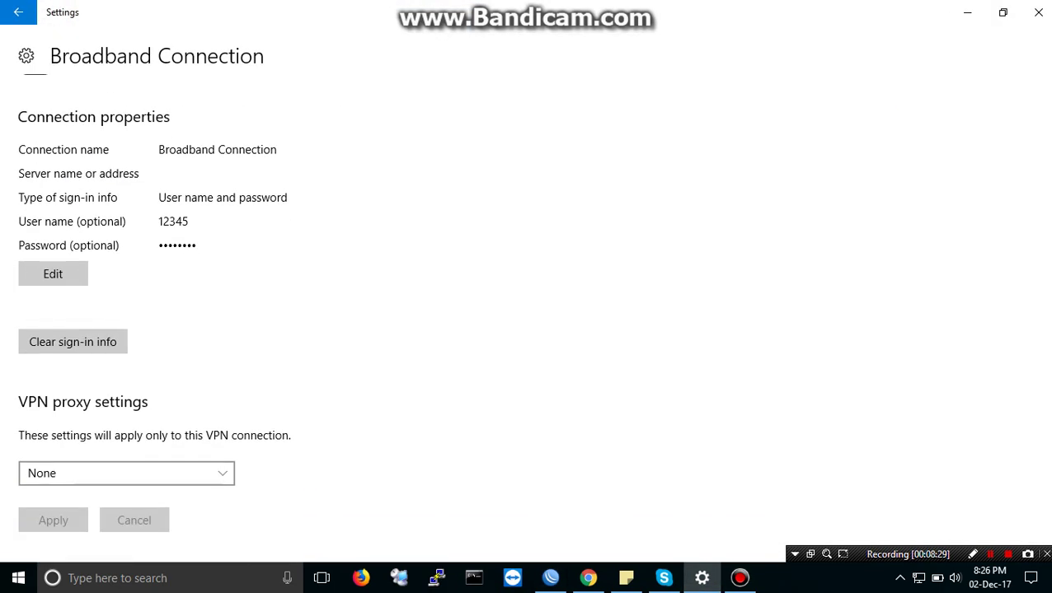
{"action": "scroll", "coordinate": [154, 315], "scroll_direction": "up", "scroll_amount": 3}
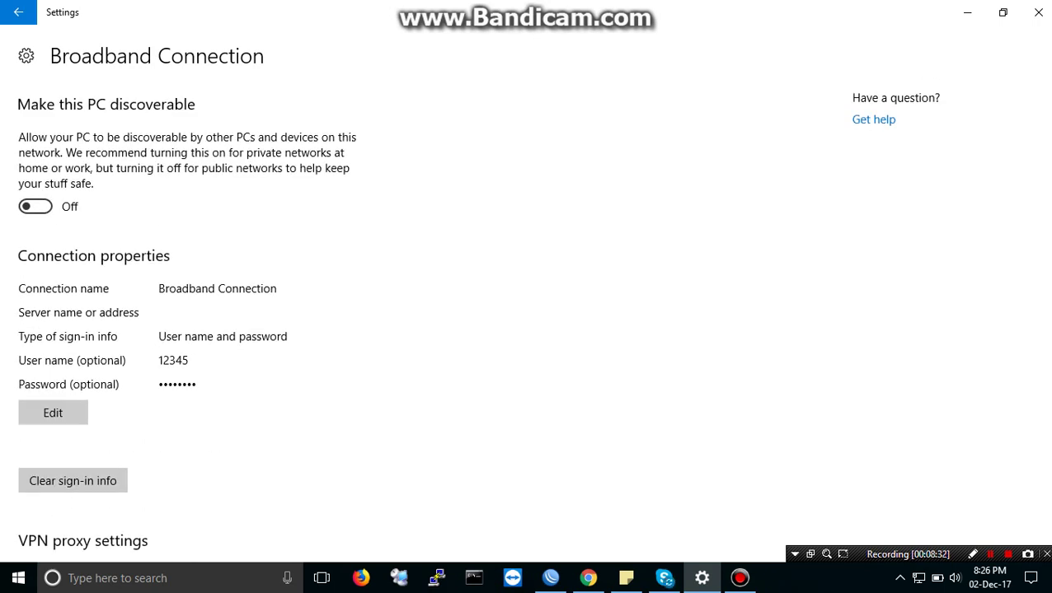
{"action": "left_click", "coordinate": [18, 12]}
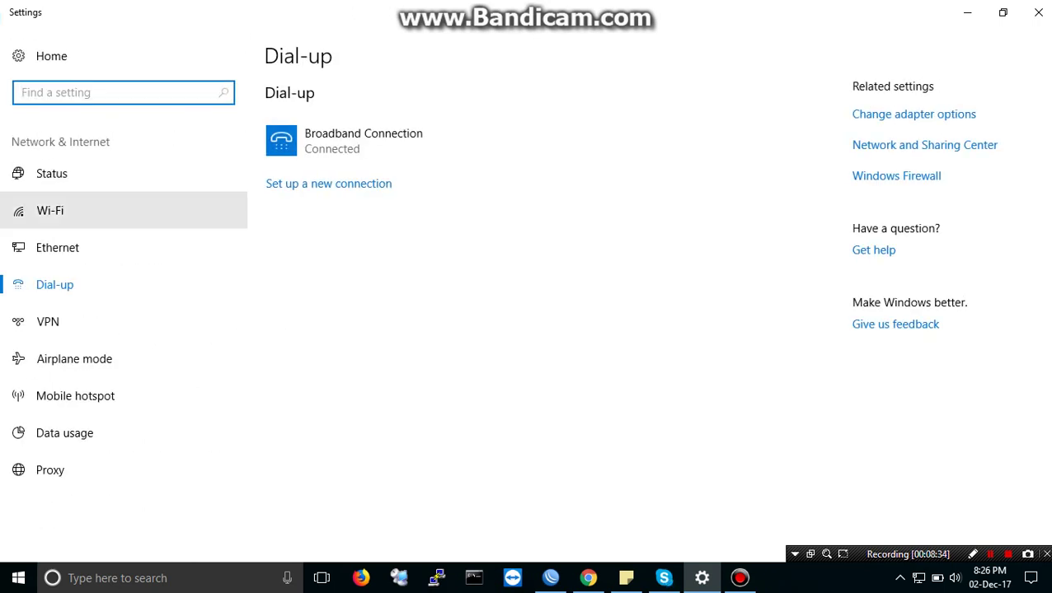
{"action": "left_click", "coordinate": [58, 247]}
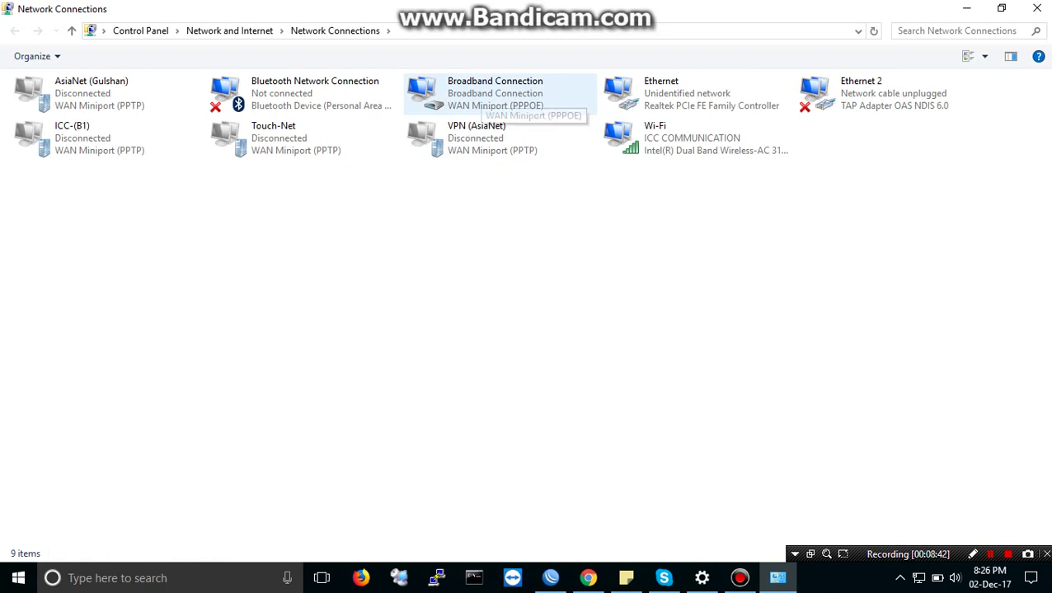
Step: Confirm in the connection details that Broadband Connection got IPv4 172.16.1.254, then minimize Network Connections
{"action": "double_click", "coordinate": [486, 95]}
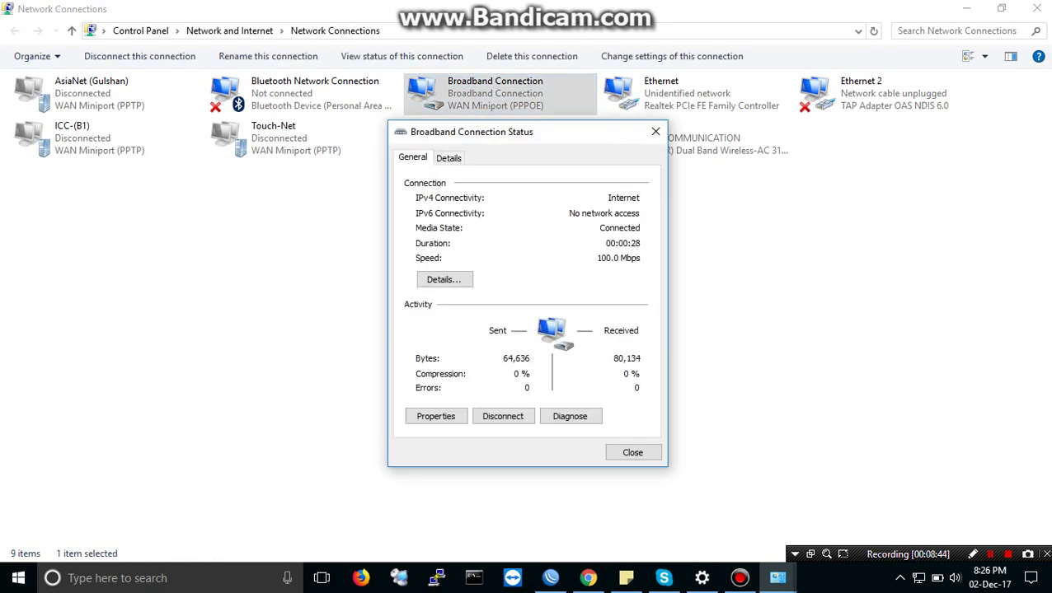
{"action": "left_click", "coordinate": [443, 280]}
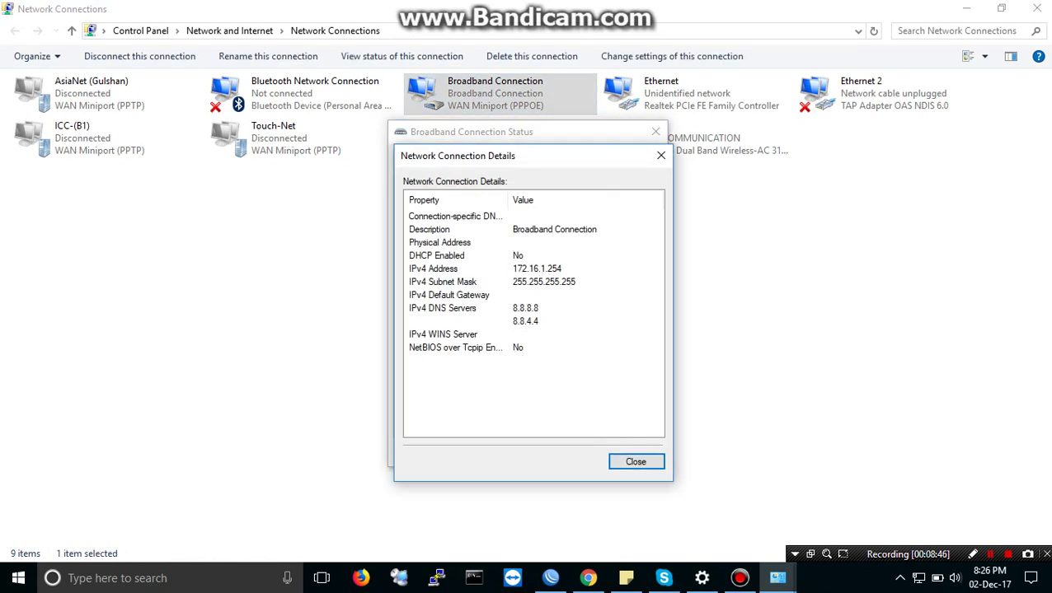
{"action": "left_click_drag", "start_coordinate": [461, 156], "coordinate": [427, 120]}
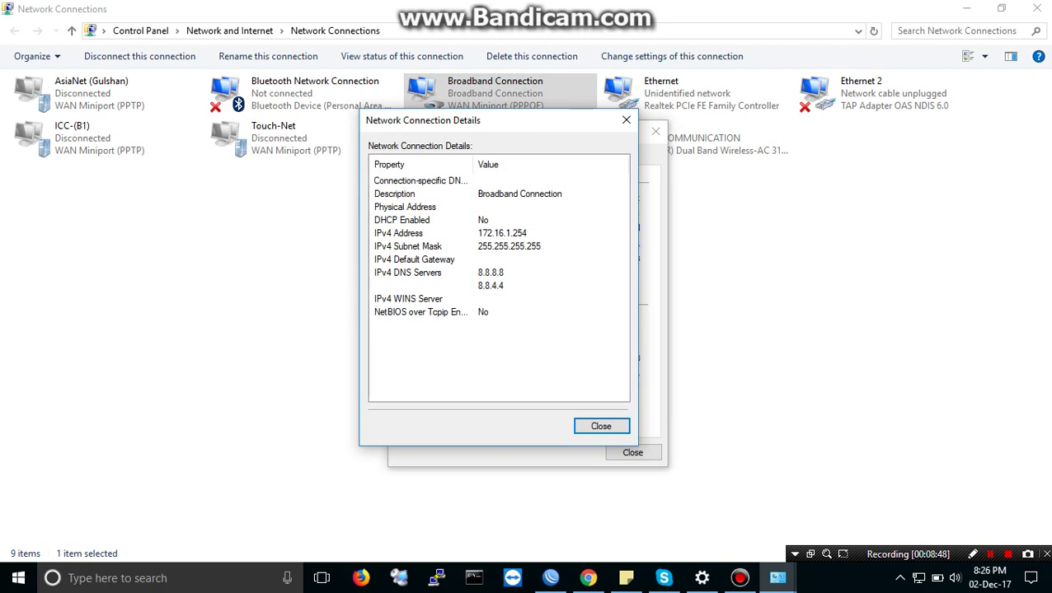
{"action": "left_click", "coordinate": [398, 233]}
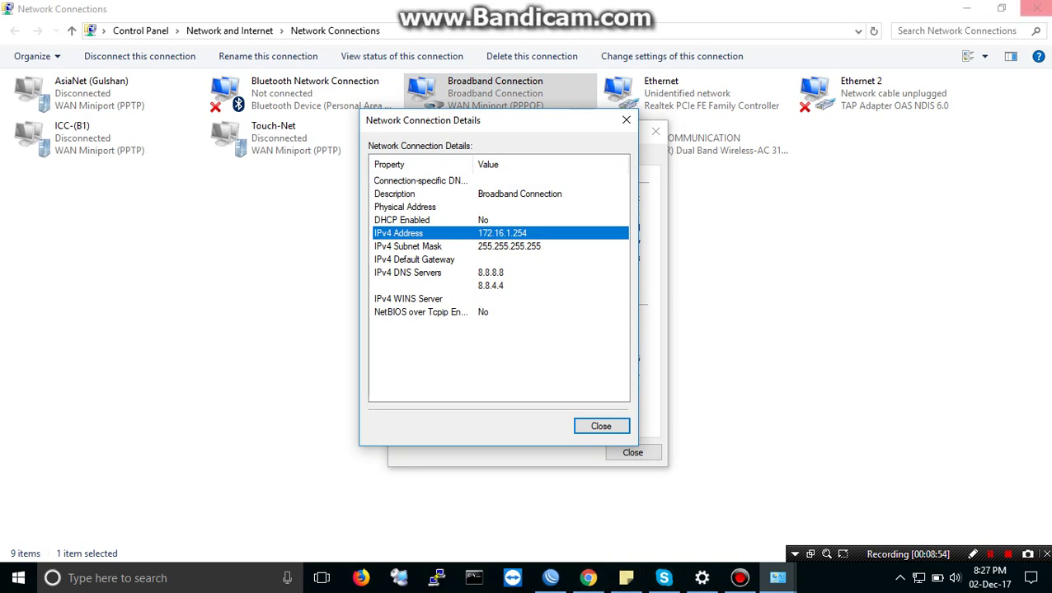
{"action": "left_click", "coordinate": [966, 8]}
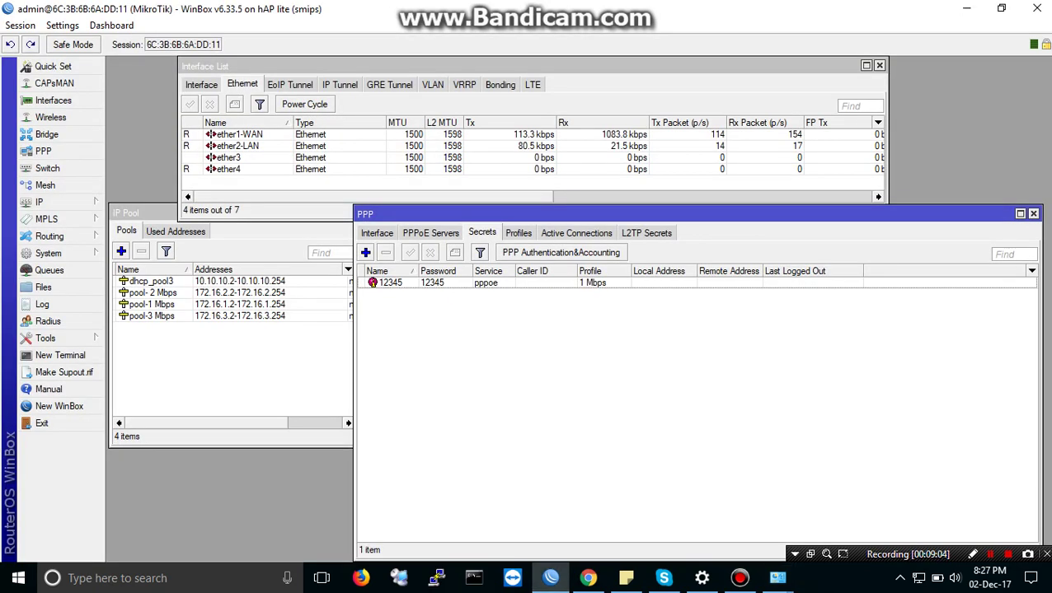
Step: Remove the user's active PPPoE session from PPP Active Connections
{"action": "left_click", "coordinate": [576, 233]}
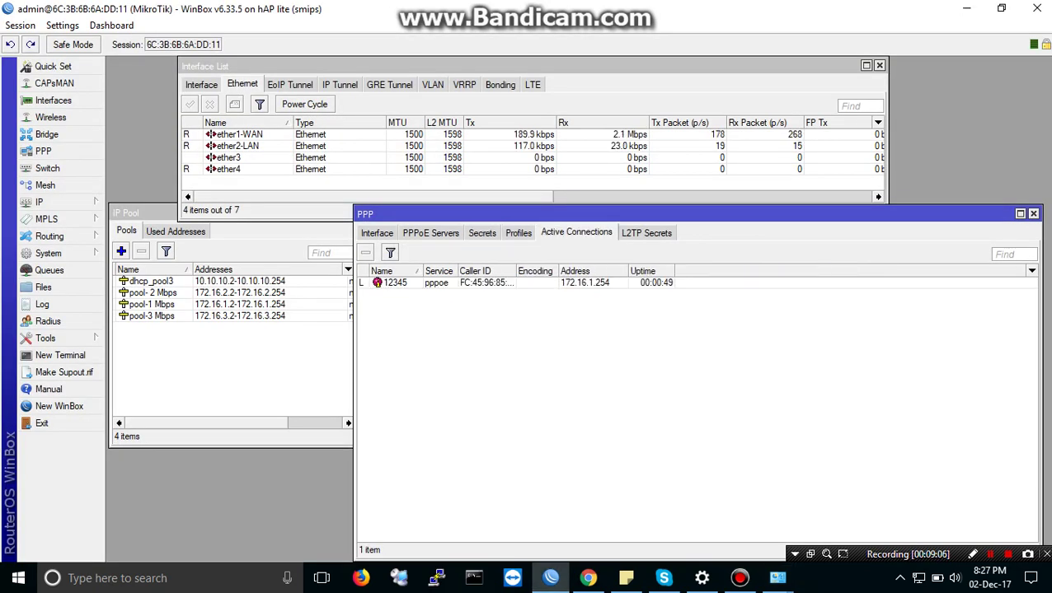
{"action": "left_click", "coordinate": [396, 283]}
{"action": "key", "text": "Delete"}
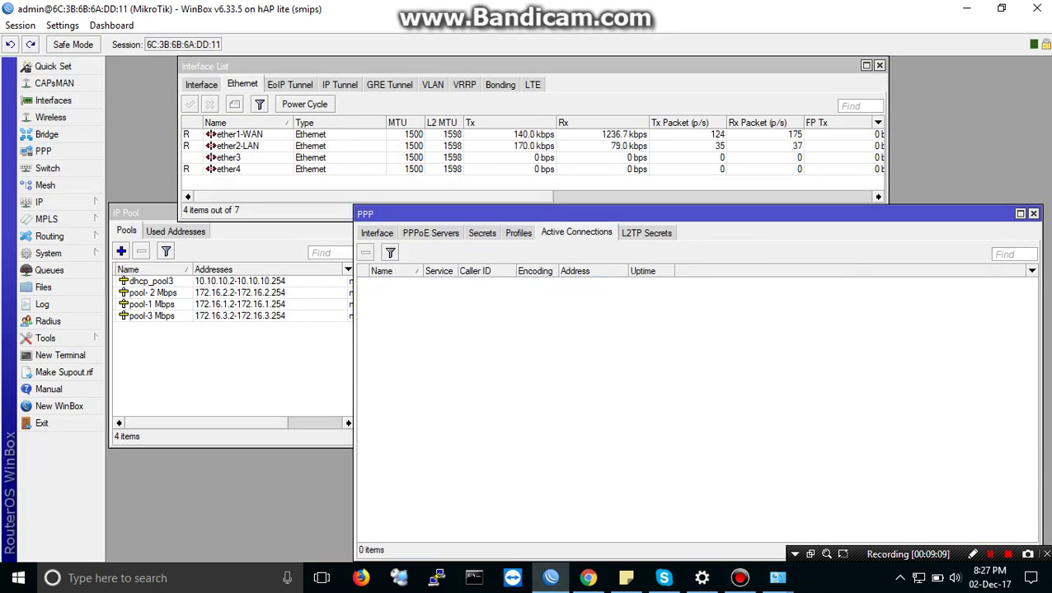
Step: Switch the user's PPP secret from the 1 Mbps to the 2 Mbps profile
{"action": "left_click", "coordinate": [482, 232]}
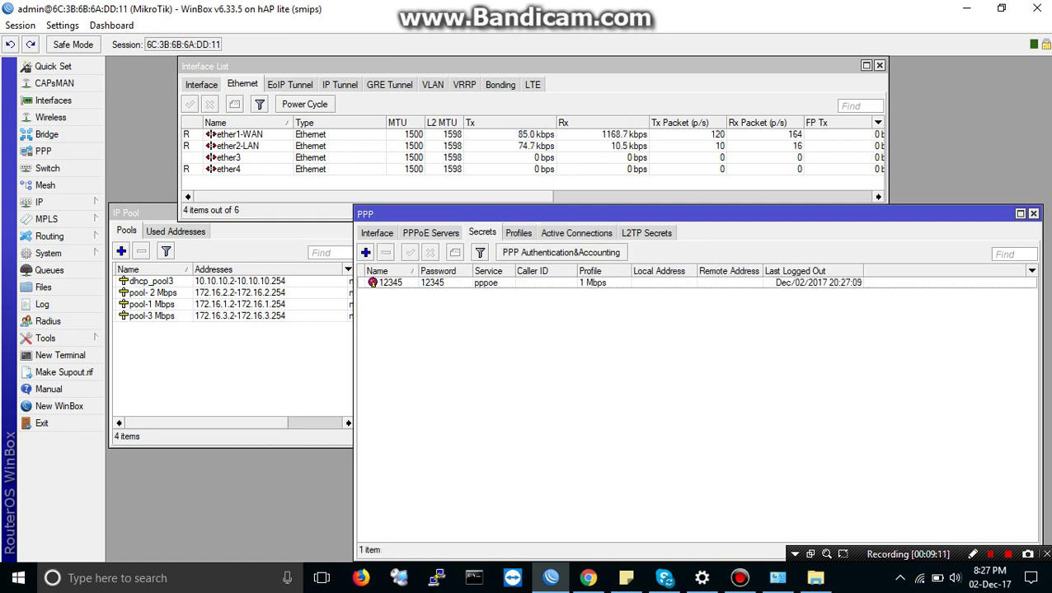
{"action": "double_click", "coordinate": [391, 282]}
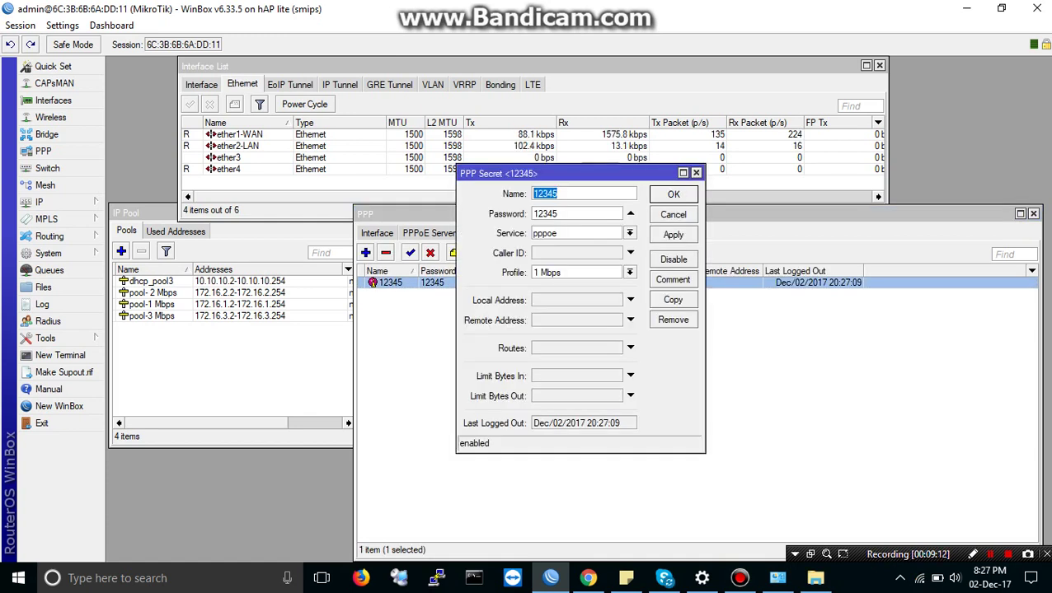
{"action": "left_click", "coordinate": [629, 272]}
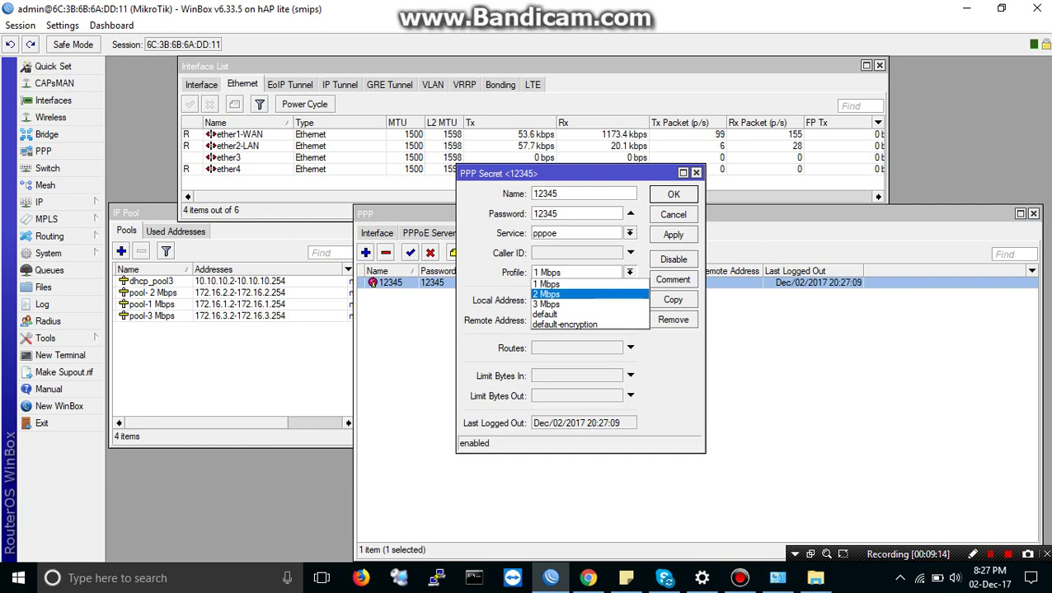
{"action": "left_click", "coordinate": [546, 295]}
{"action": "left_click", "coordinate": [673, 194]}
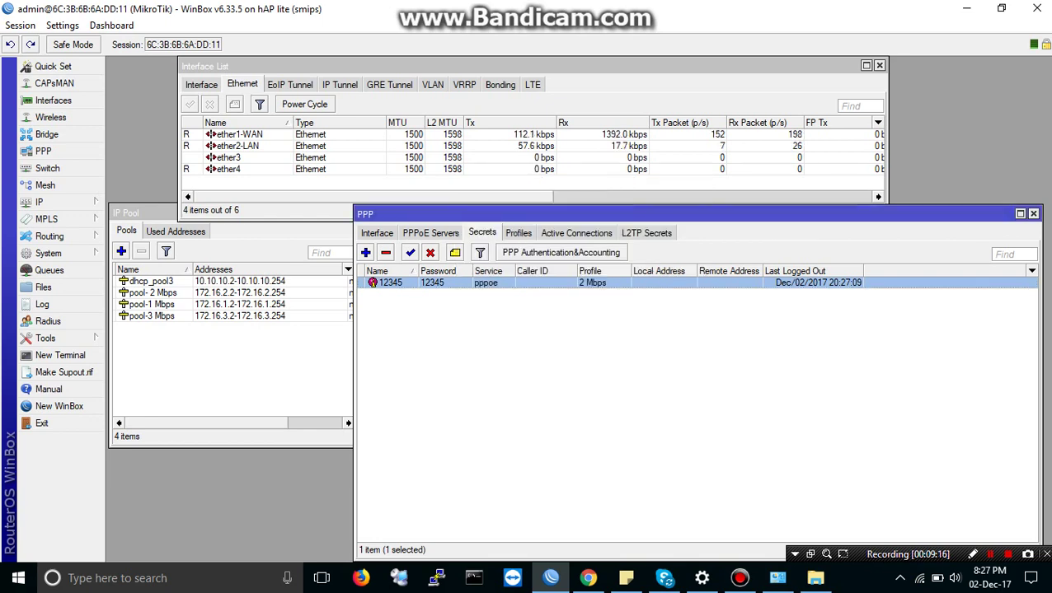
{"action": "left_click", "coordinate": [701, 577]}
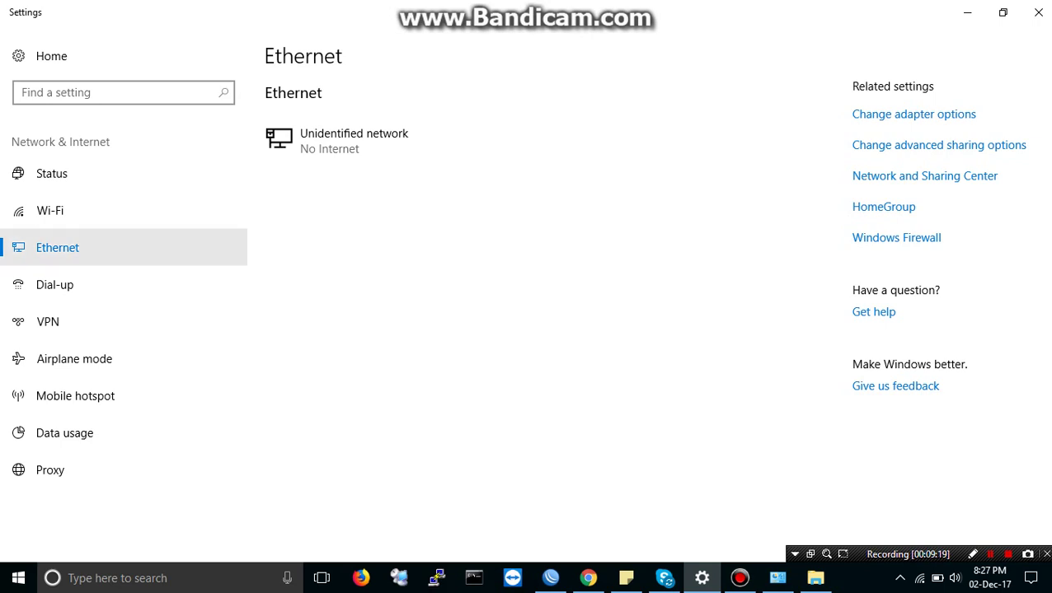
Step: Reconnect Broadband Connection from the Dial-up page, signing in with the PPPoE user name and password
{"action": "left_click", "coordinate": [54, 284]}
{"action": "left_click", "coordinate": [369, 142]}
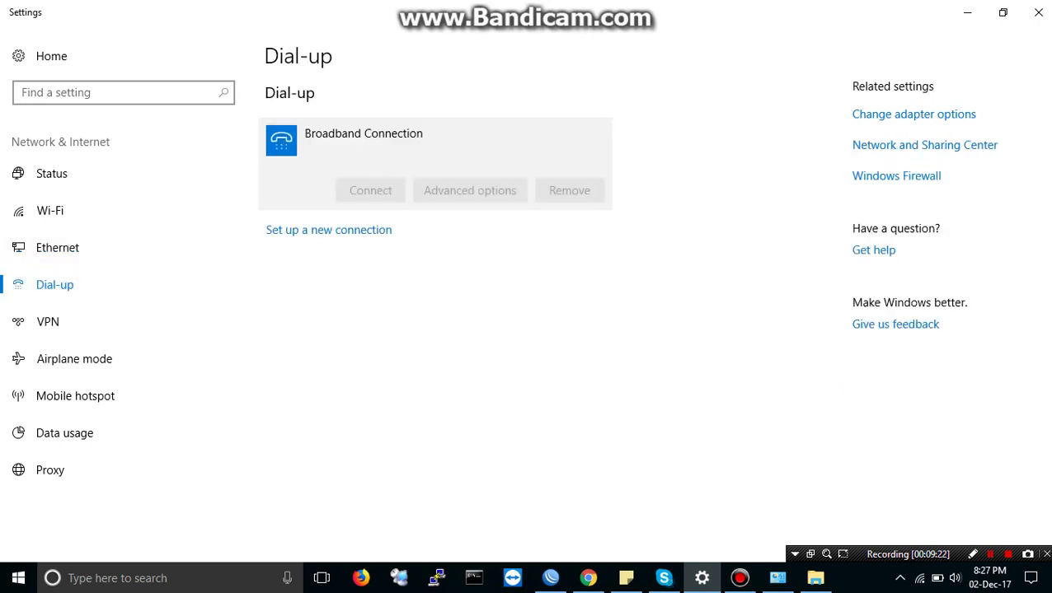
{"action": "left_click", "coordinate": [368, 189]}
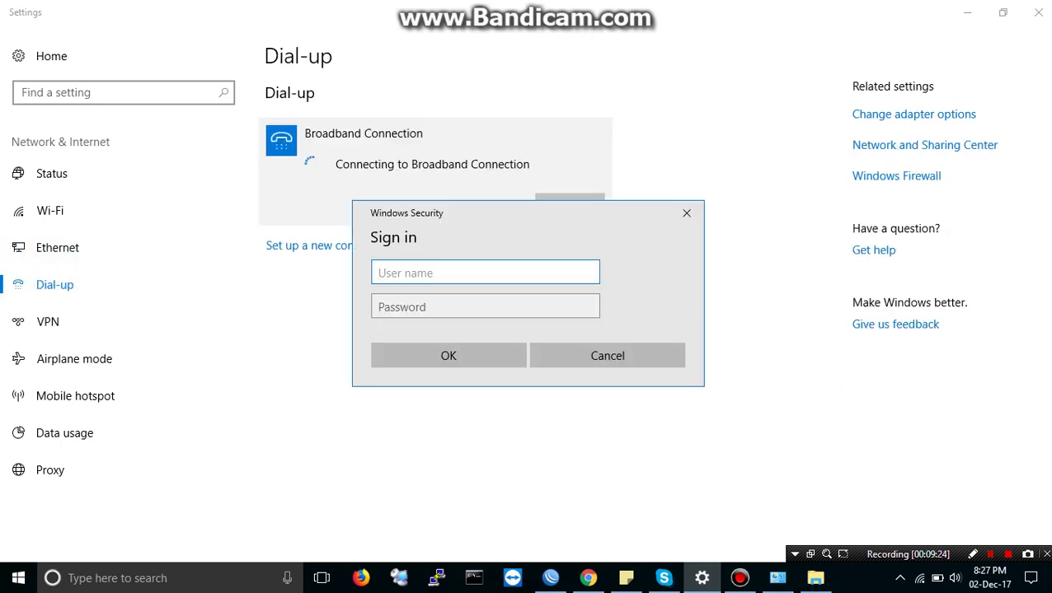
{"action": "type", "text": "12345"}
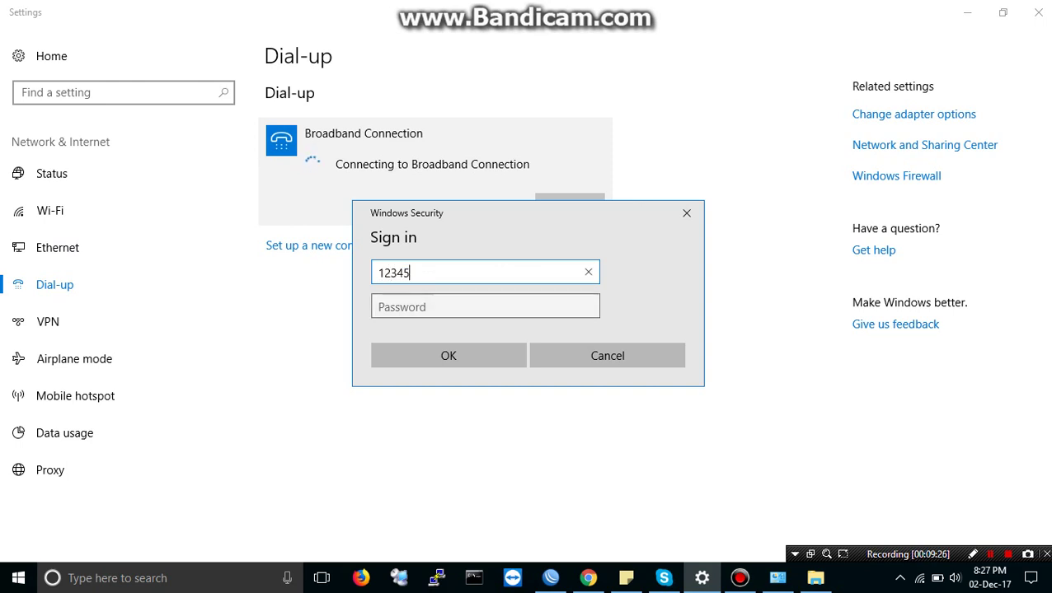
{"action": "left_click", "coordinate": [485, 307]}
{"action": "type", "text": "12345"}
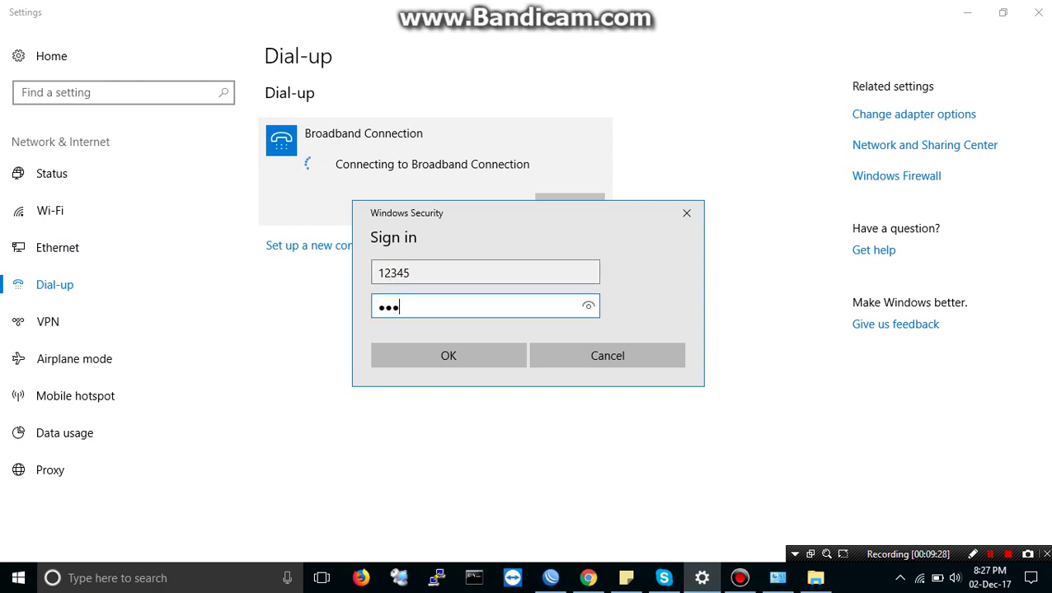
{"action": "key", "text": "Return"}
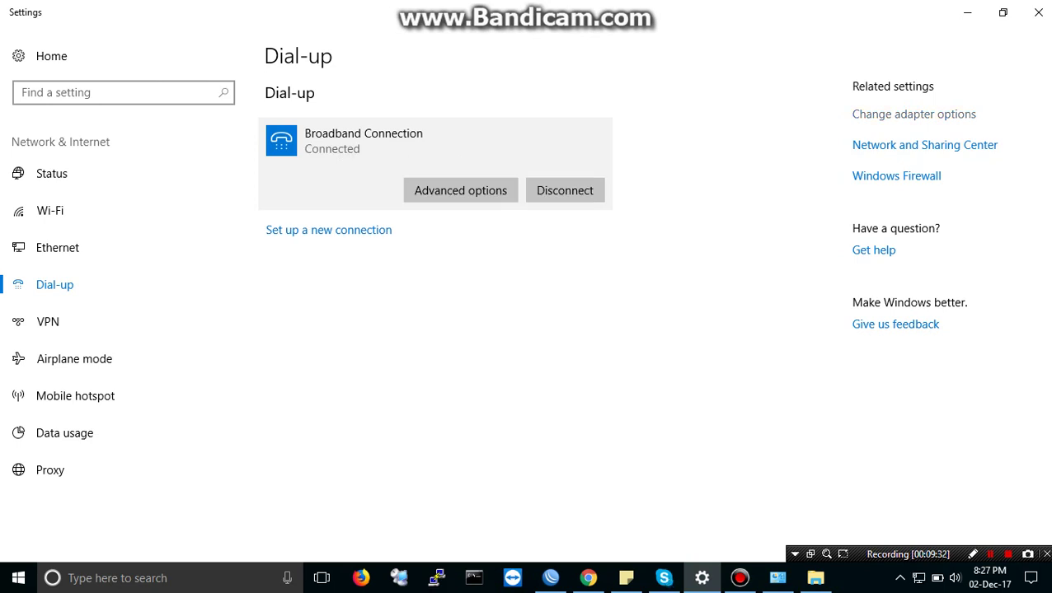
{"action": "left_click", "coordinate": [913, 114]}
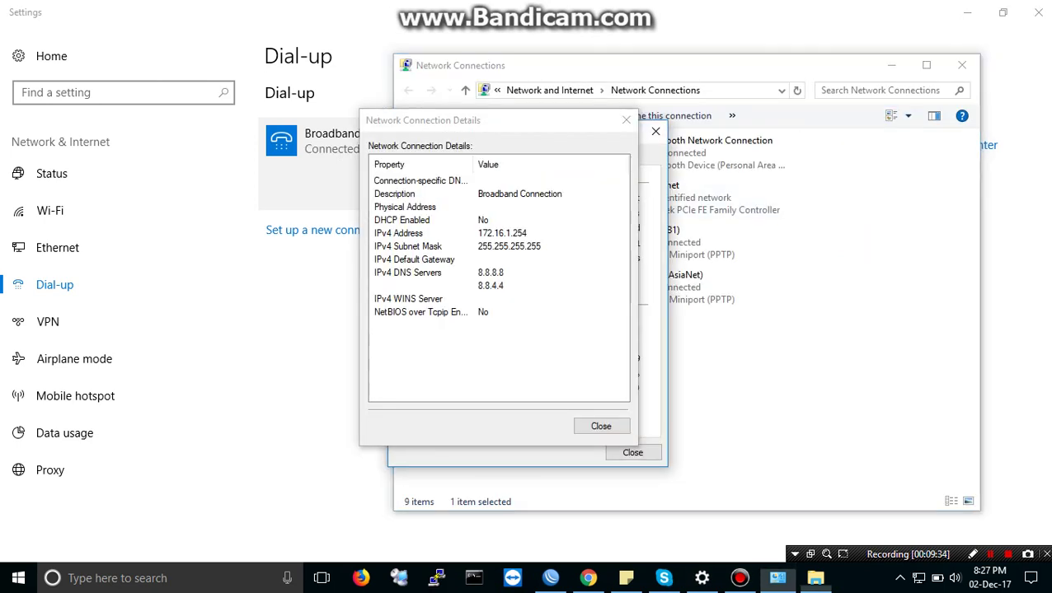
Step: Check the previous connection details, then close the details and status windows
{"action": "key", "text": "Return"}
{"action": "key", "text": "alt+e"}
{"action": "left_click", "coordinate": [398, 234]}
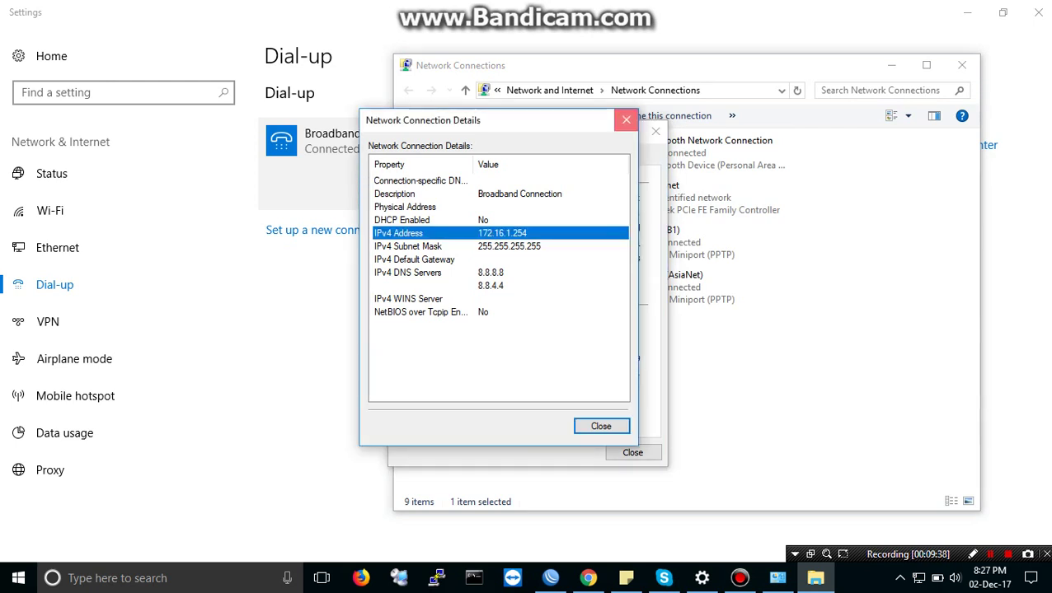
{"action": "left_click", "coordinate": [627, 120]}
{"action": "left_click", "coordinate": [655, 132]}
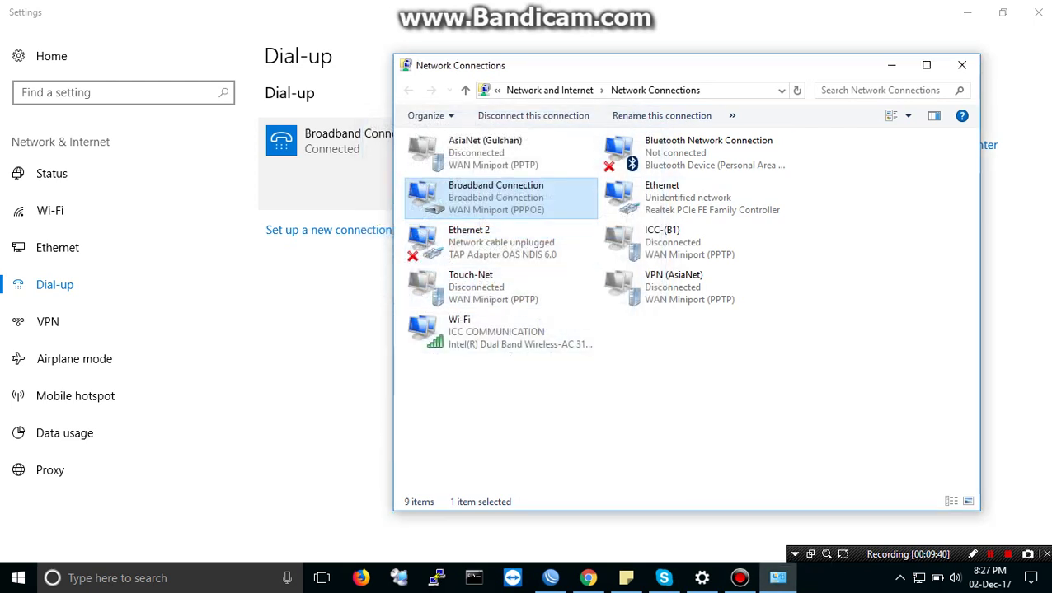
Step: Reopen Broadband Connection details to confirm IPv4 172.16.2.254, then show WinBox's active PPP connections
{"action": "double_click", "coordinate": [494, 197]}
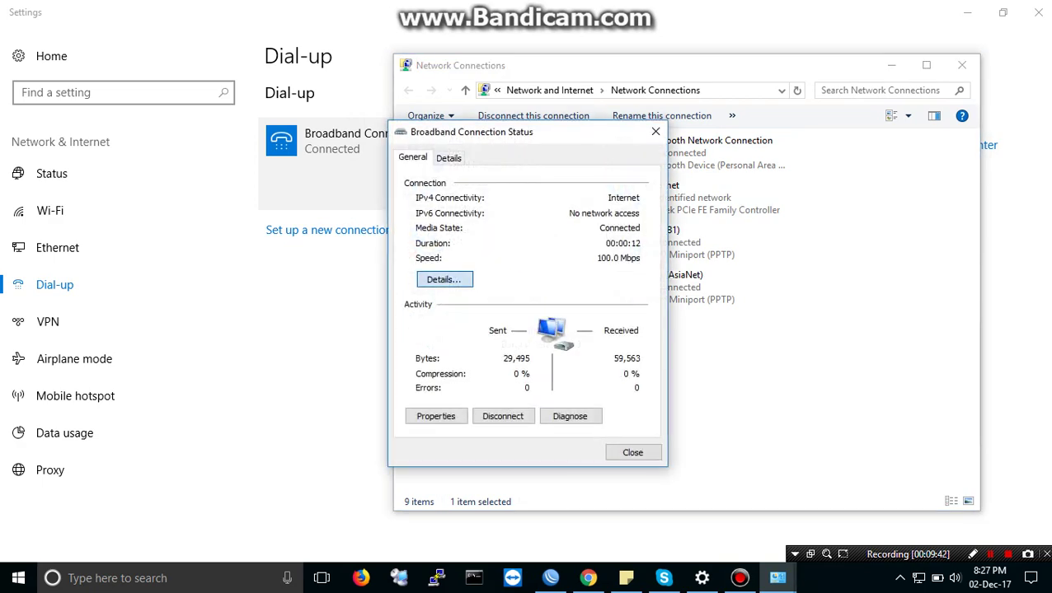
{"action": "left_click", "coordinate": [442, 279]}
{"action": "left_click", "coordinate": [432, 269]}
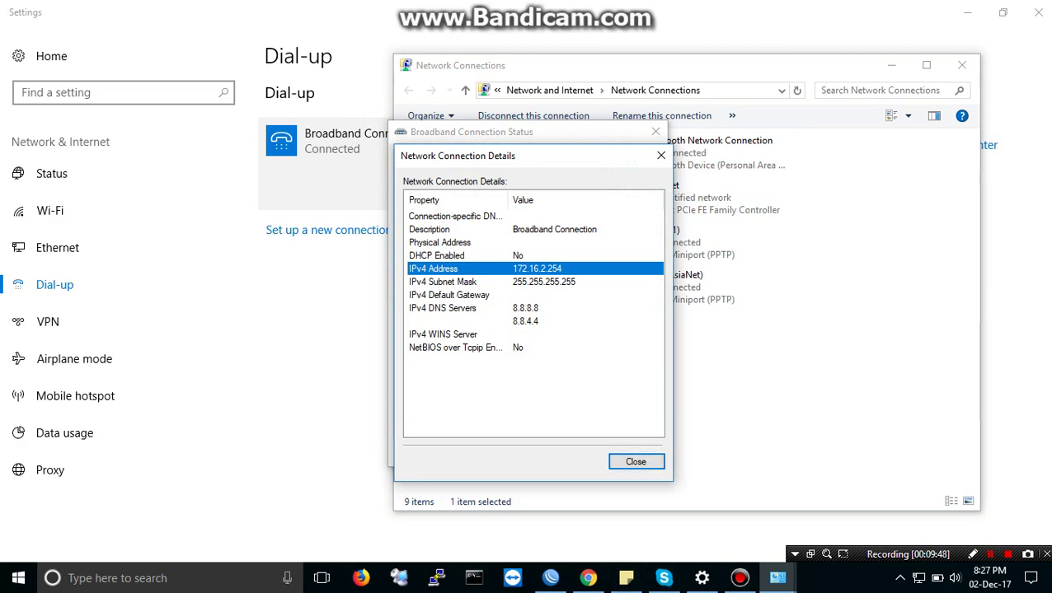
{"action": "left_click", "coordinate": [661, 155]}
{"action": "left_click", "coordinate": [655, 132]}
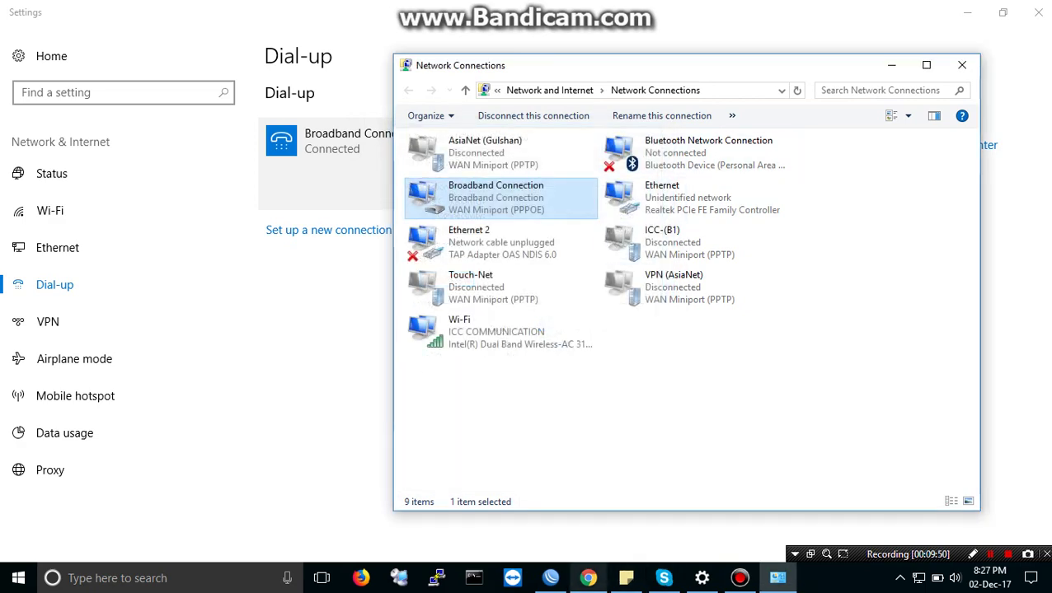
{"action": "left_click", "coordinate": [549, 578]}
{"action": "left_click", "coordinate": [576, 233]}
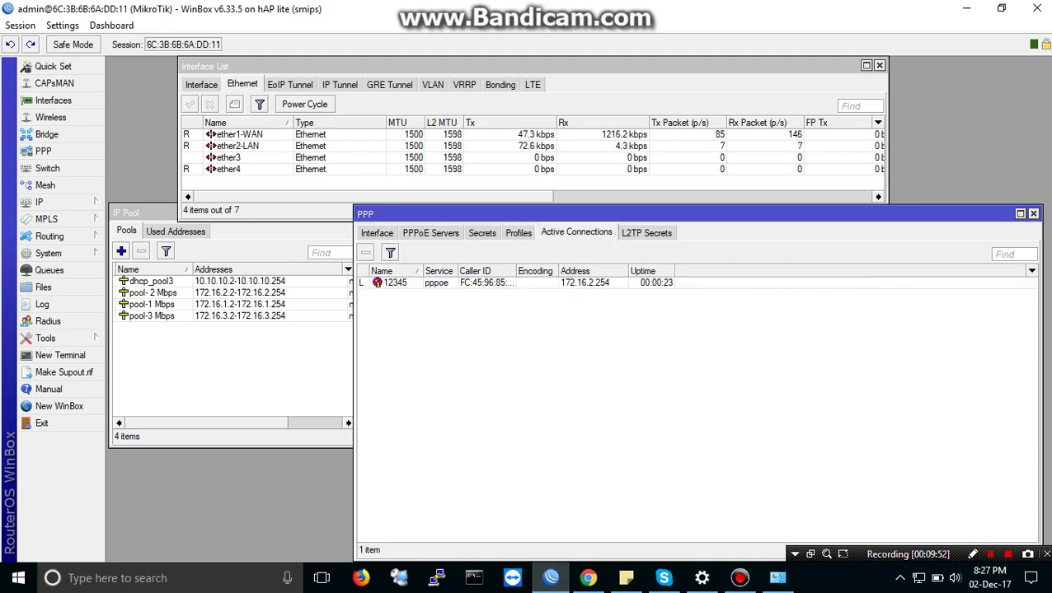
Step: Remove the 172.16.2.254 active session, then open the user's secret and its Profile list
{"action": "left_click", "coordinate": [365, 253]}
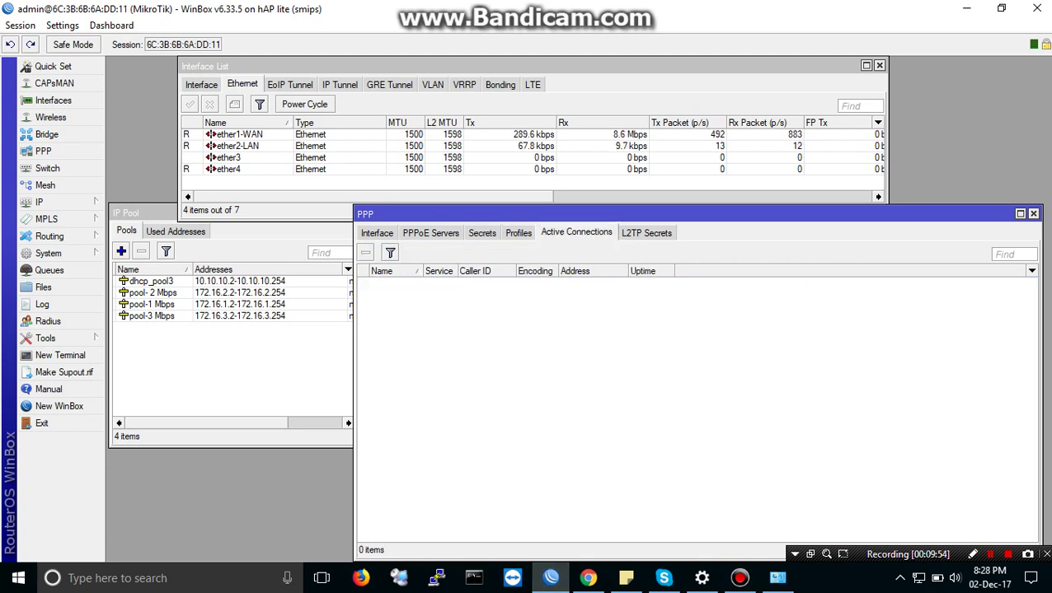
{"action": "left_click", "coordinate": [482, 233]}
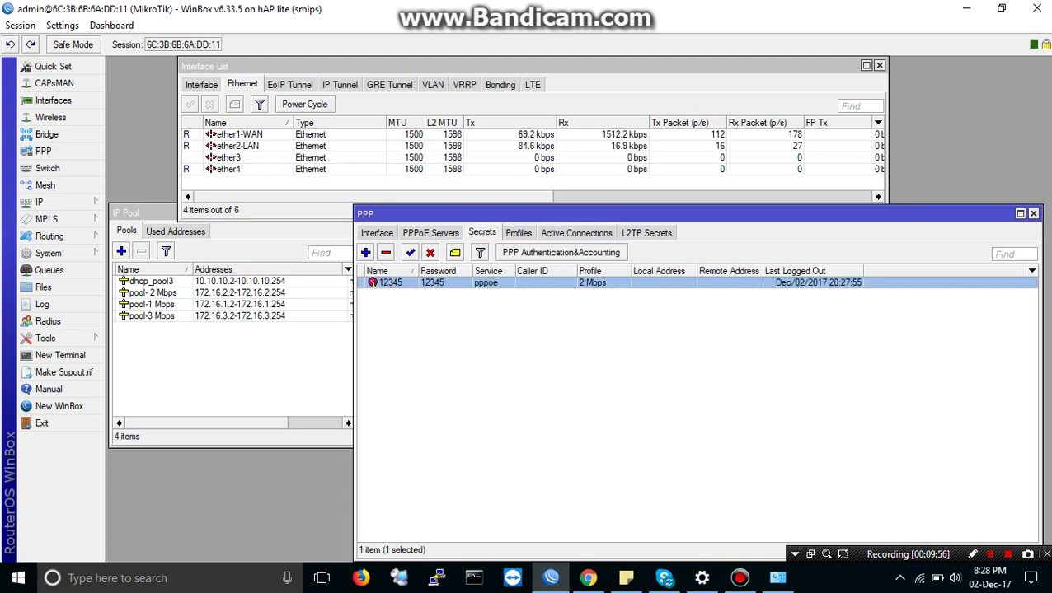
{"action": "key", "text": "Return"}
{"action": "left_click", "coordinate": [629, 272]}
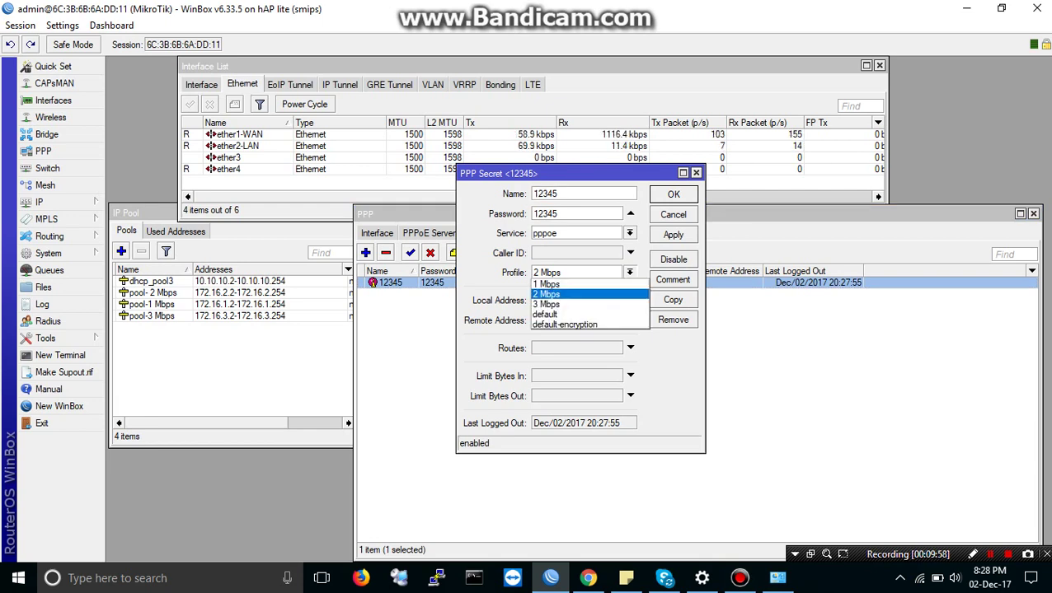